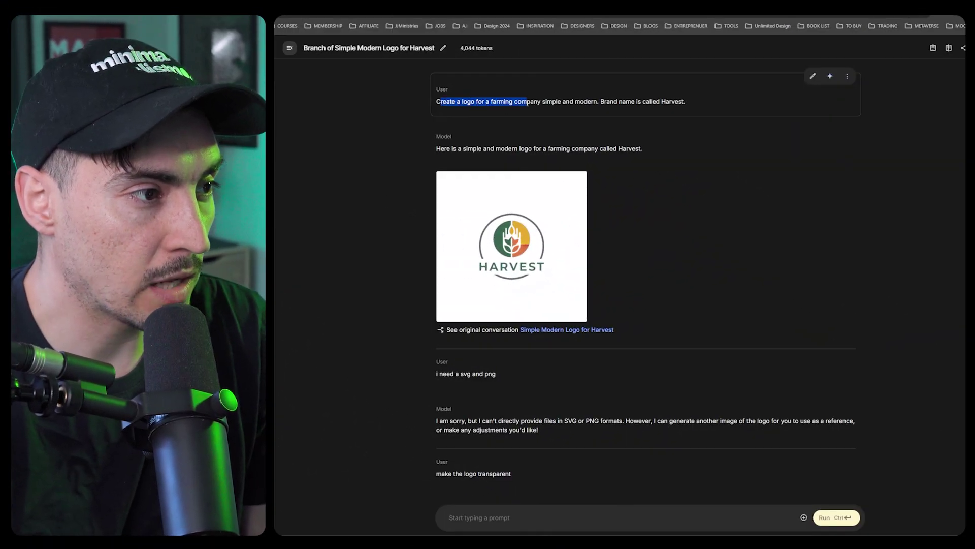
View the original Harvest logo at full size, then close the viewer
left_click_drag(632, 104, 688, 104)
left_click(511, 247)
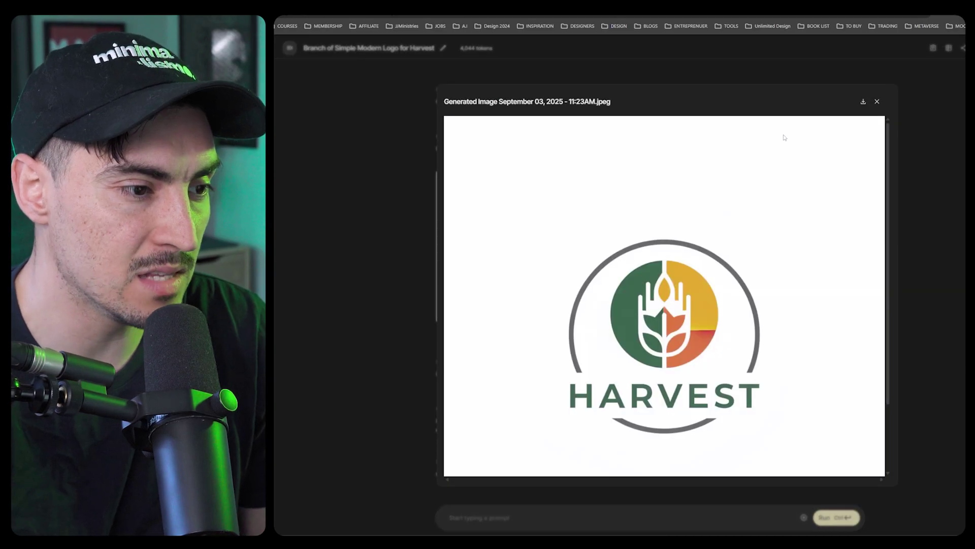
scroll(784, 137, "down", 2)
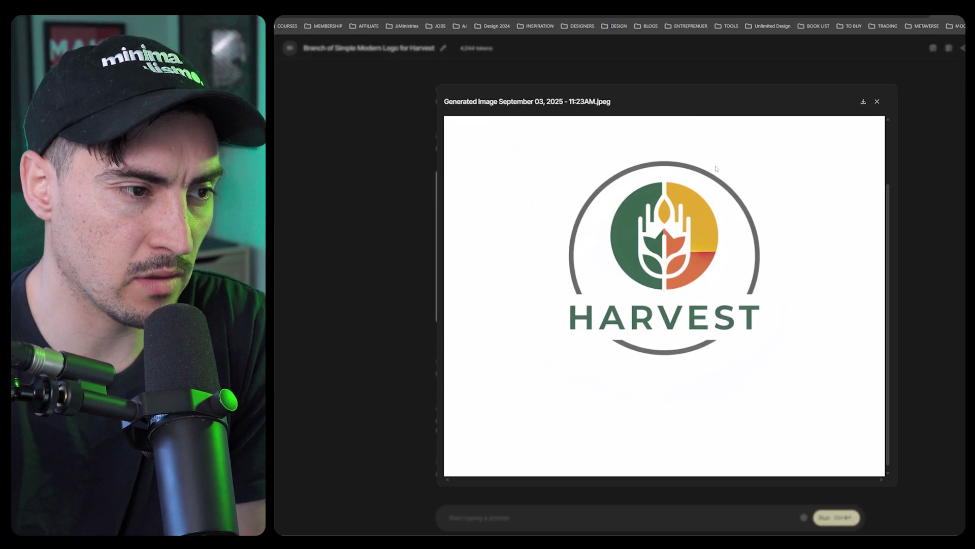
left_click(877, 101)
Scroll down to the model's JPEG version of the Harvest logo
scroll(762, 218, "down", 5)
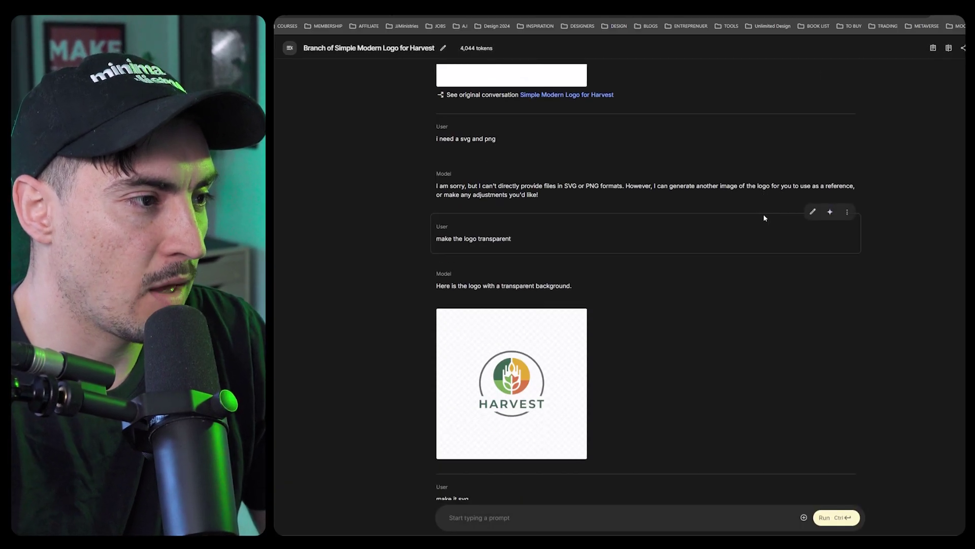
scroll(761, 217, "up", 4)
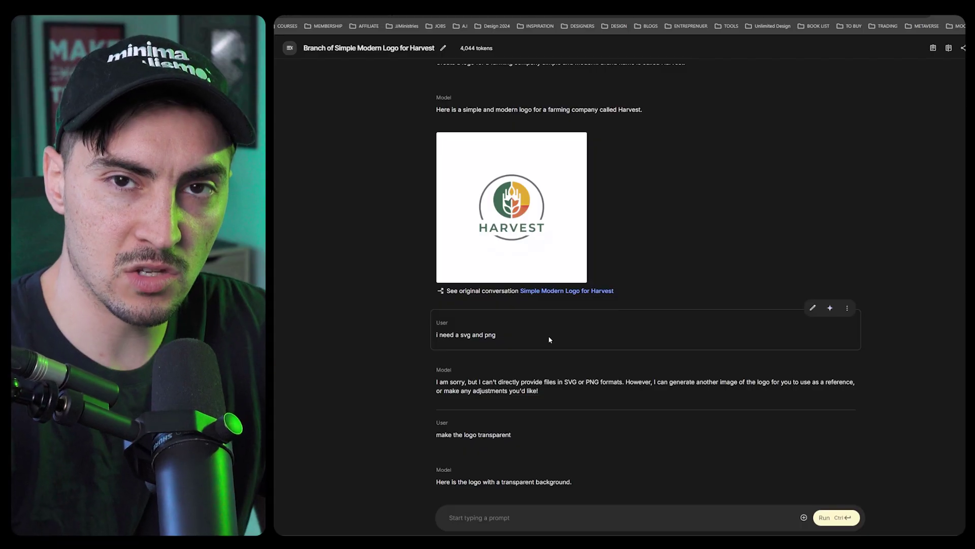
scroll(880, 319, "down", 8)
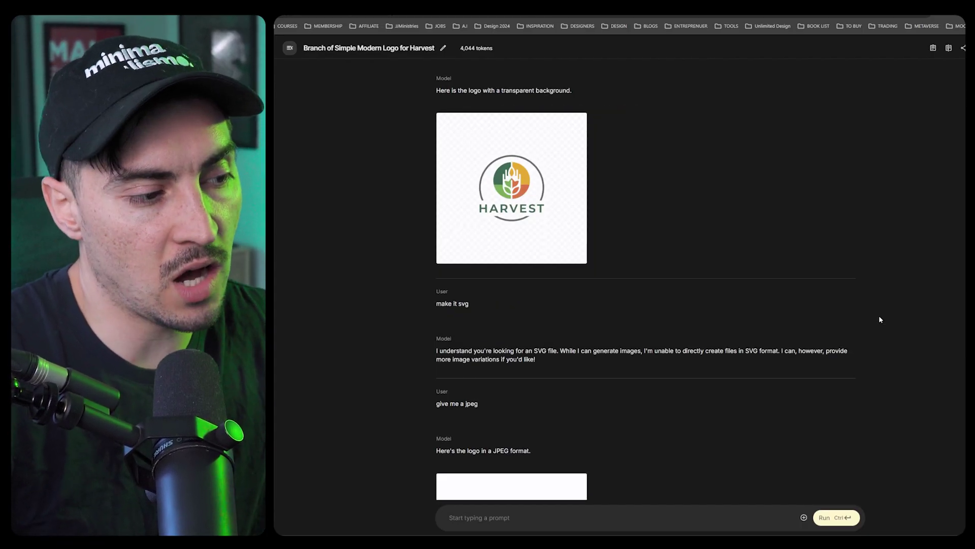
scroll(880, 319, "down", 2)
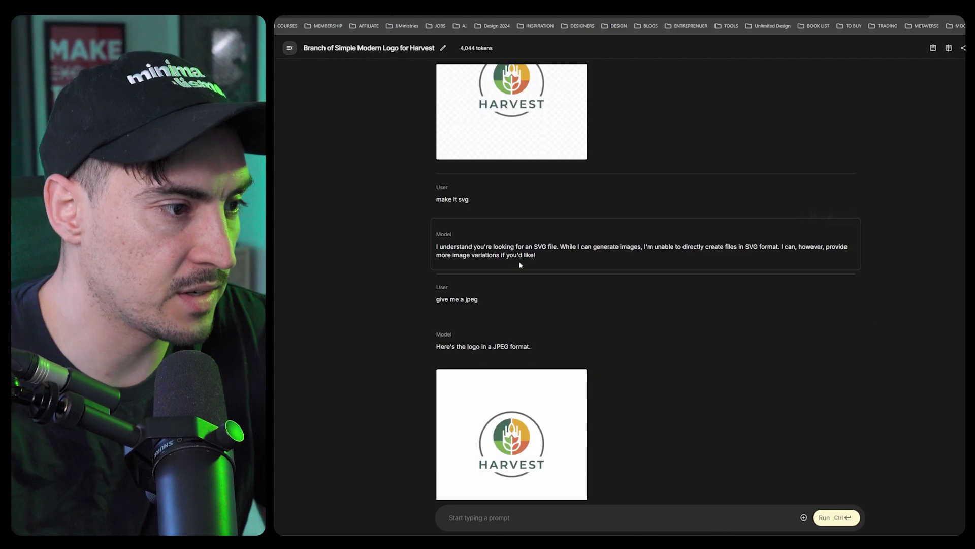
scroll(687, 248, "down", 1)
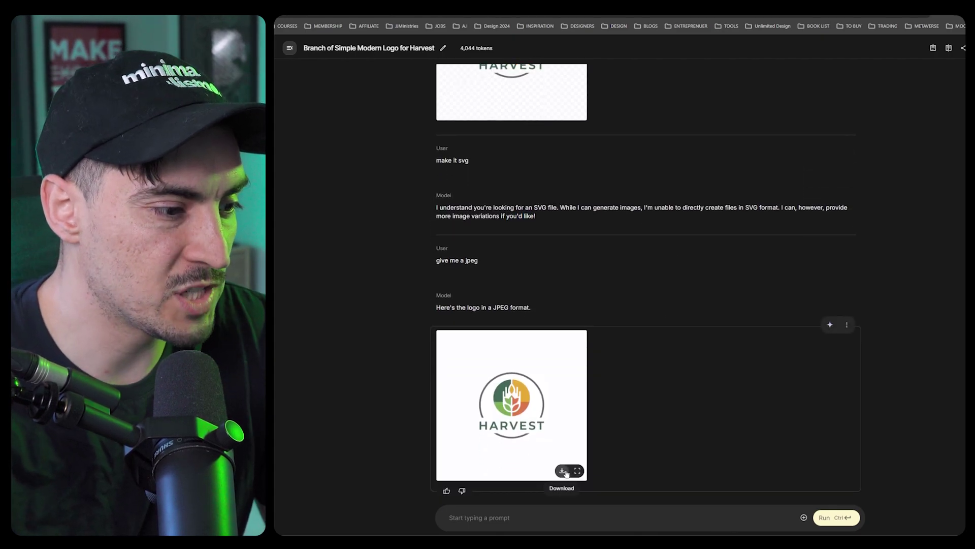
Download the Harvest logo JPEG and save it with the default name
left_click(561, 470)
key("Return")
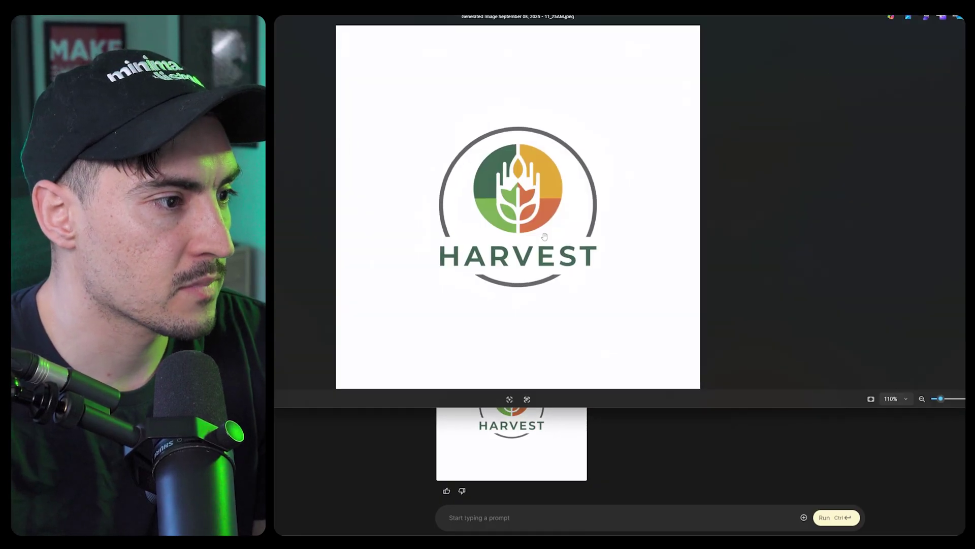
key("alt+F4")
Open the saved Harvest JPEG from the downloads folder to check it, then close it
key("alt+Tab")
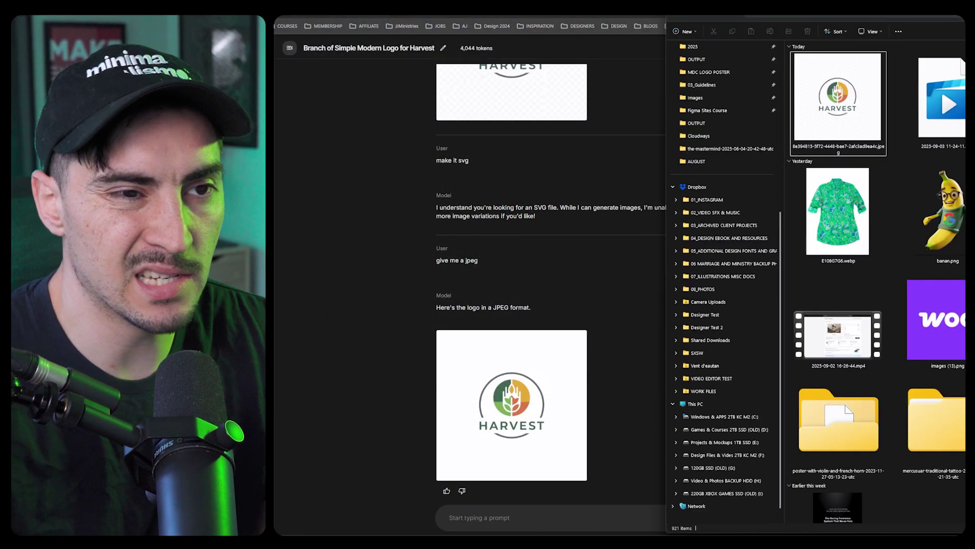
double_click(843, 106)
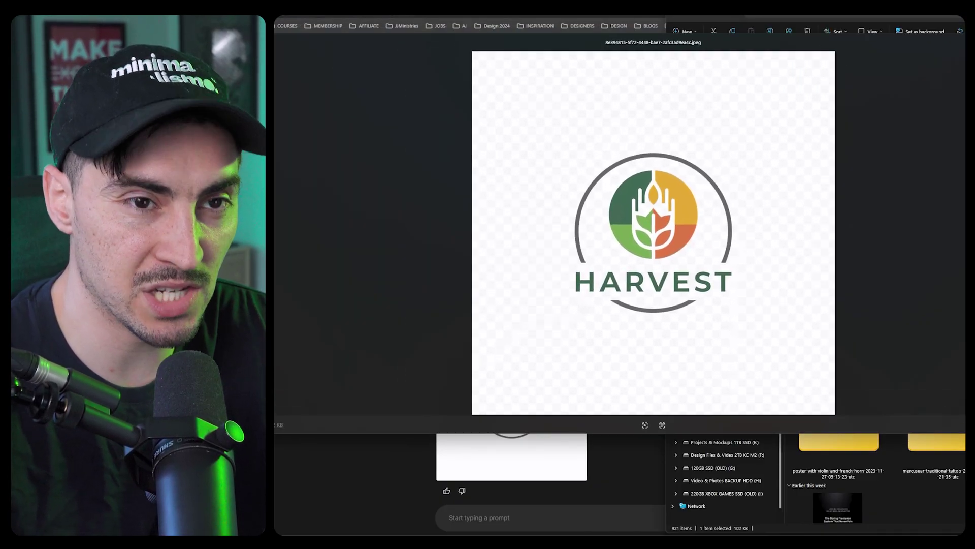
key("alt+F4")
key("alt+F4")
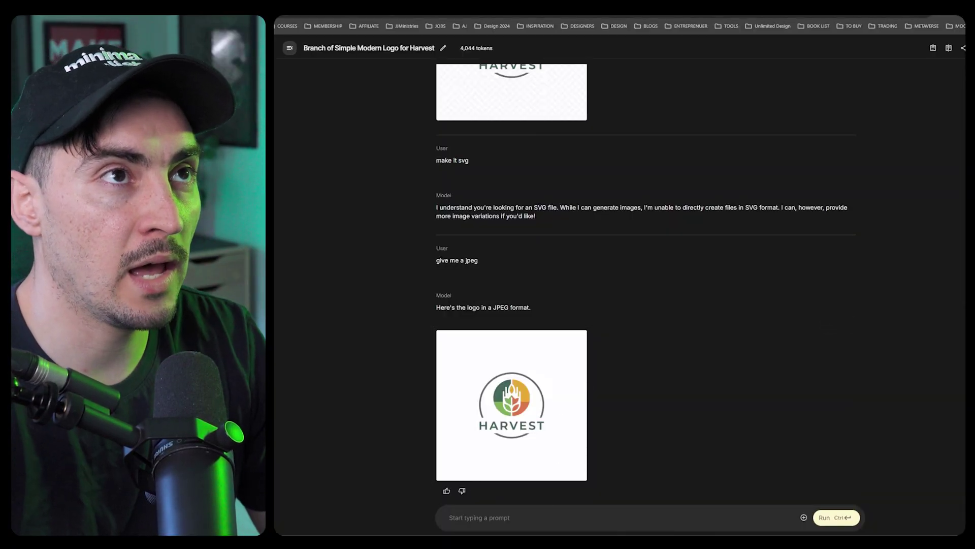
Submit the prompt for a modern minimal Studio Orbit logo on a transparent background
left_click(503, 517)
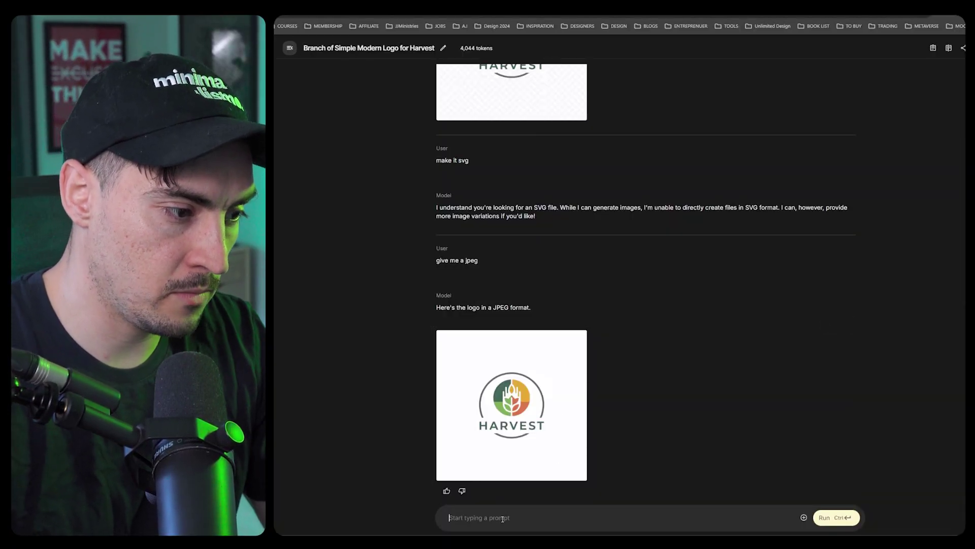
type("Design a modern, minimal logo for a creative agency called ‘Studio Orbit’. Make it clean and bold with geometric shapes. Provide the logo on a transparent background if possible.\"")
key("ctrl+Return")
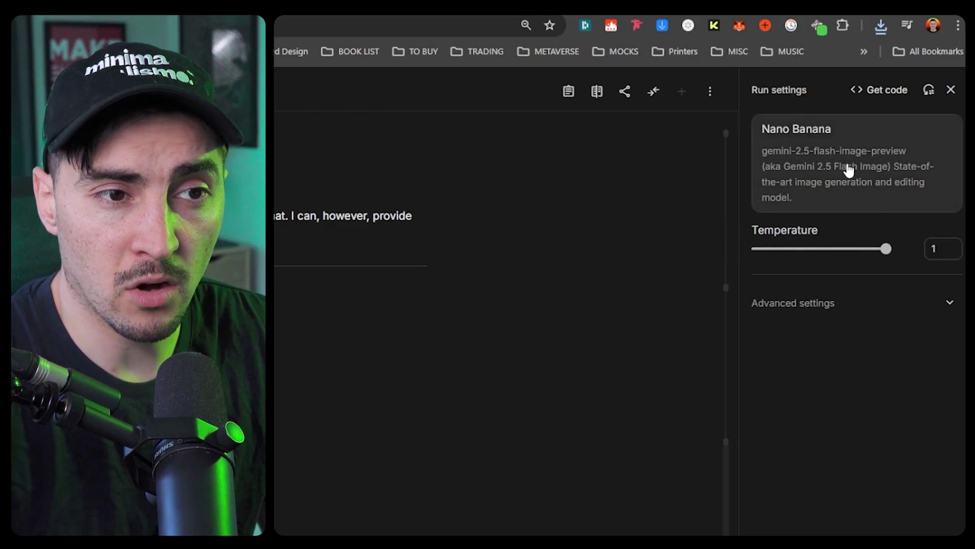
left_click(848, 170)
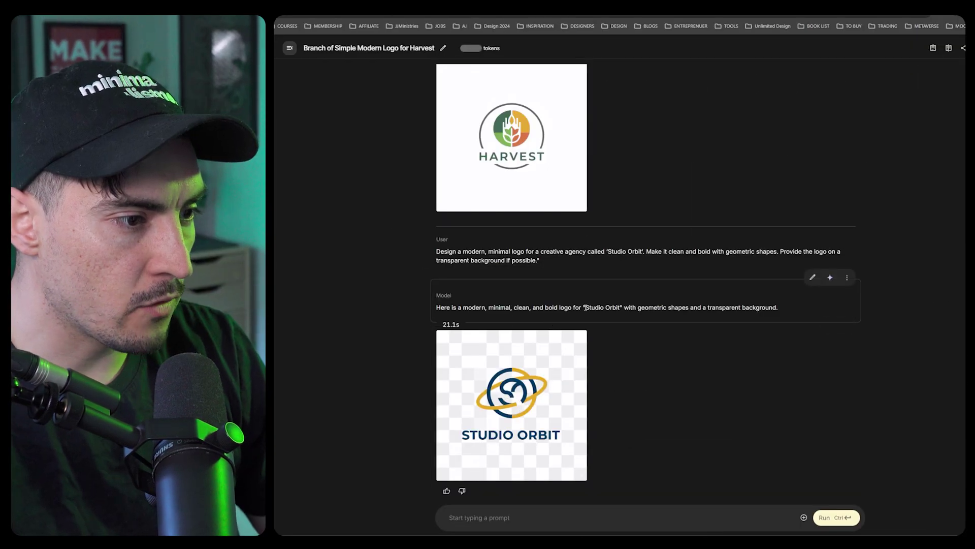
left_click_drag(583, 307, 622, 307)
left_click_drag(628, 251, 779, 251)
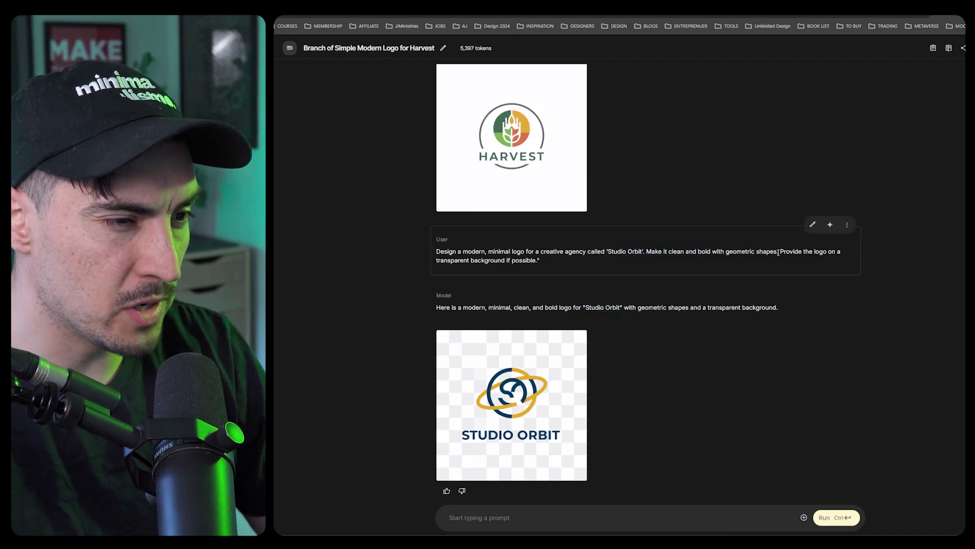
Inspect the generated Studio Orbit logo at full size, then close the viewer
left_click(511, 405)
scroll(760, 311, "down", 2)
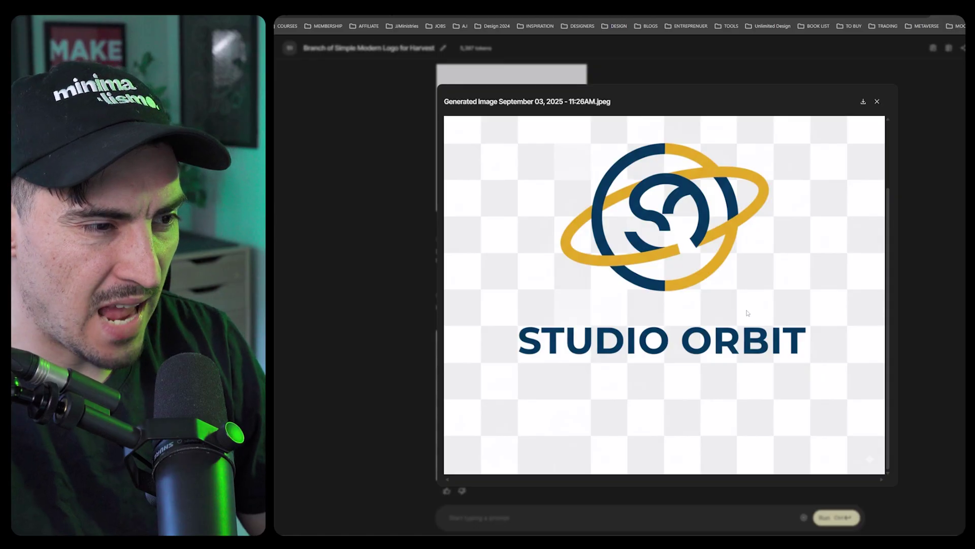
scroll(663, 241, "up", 2)
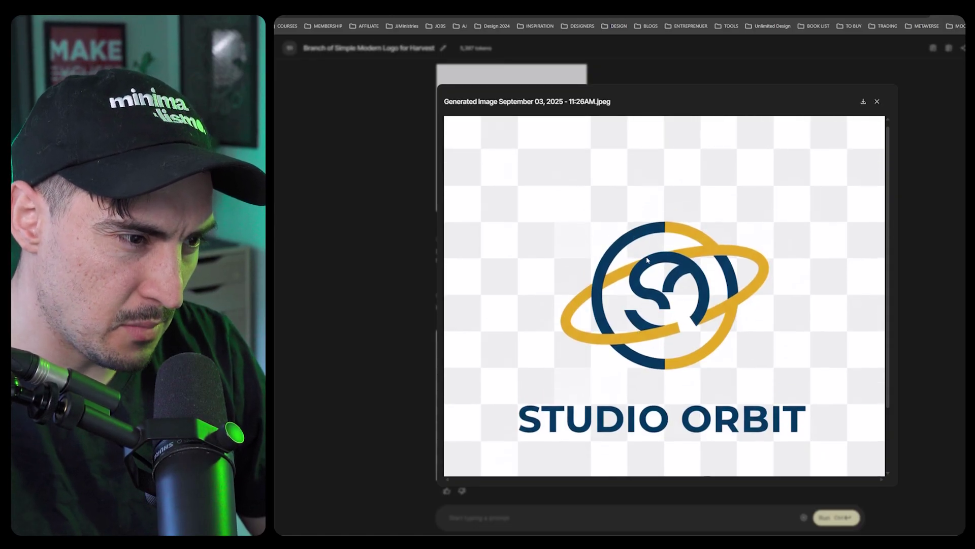
left_click(952, 276)
left_click(584, 356)
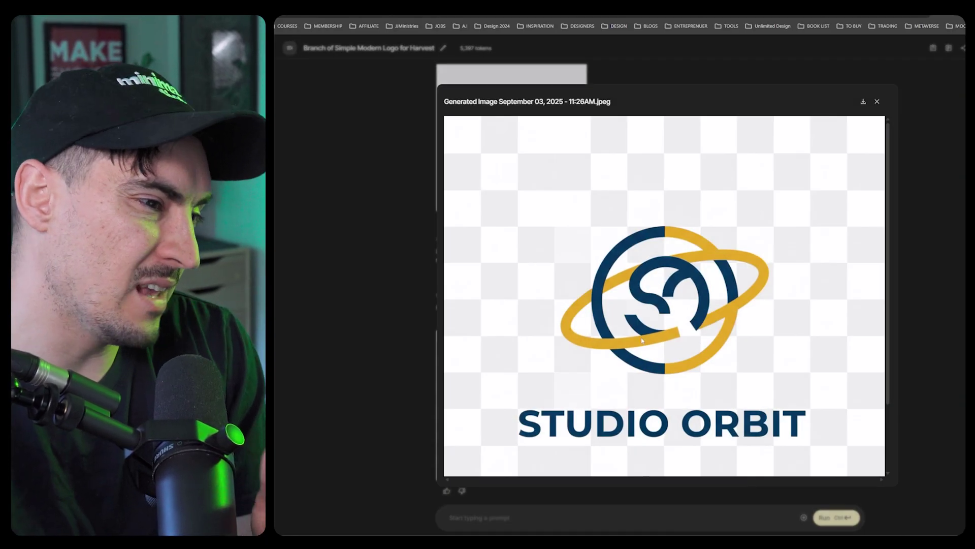
scroll(676, 315, "down", 2)
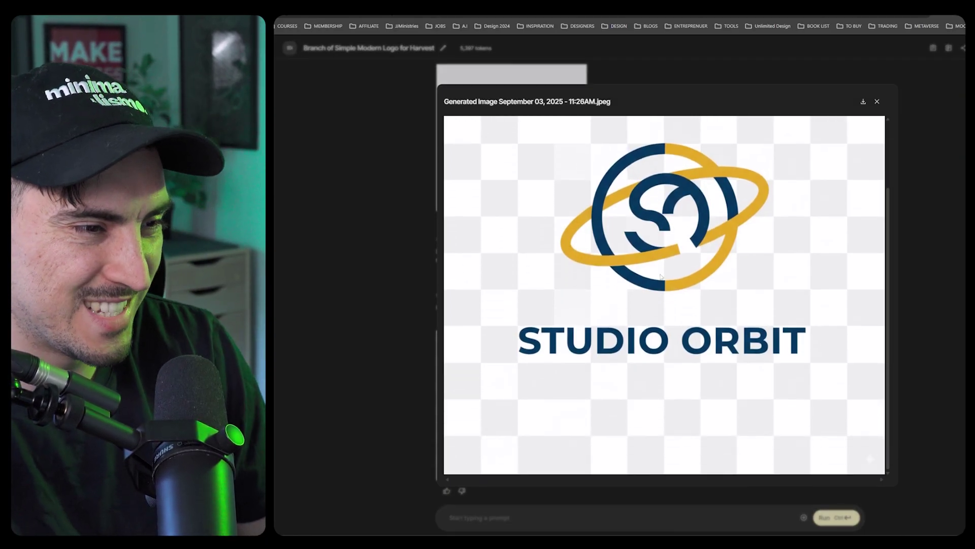
key("Escape")
Ask for the logo in purple and teal with lowercase text and a tagline, then view it
left_click(846, 325)
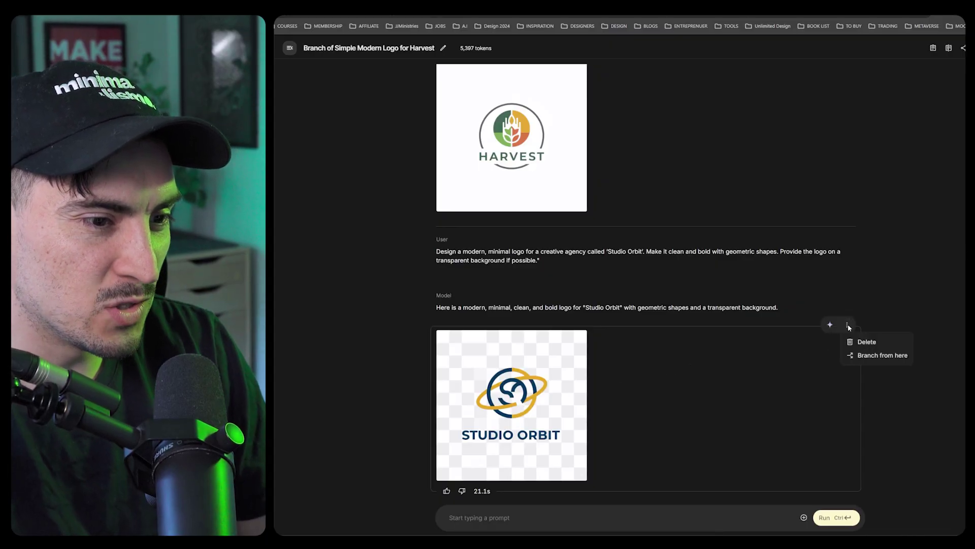
left_click(571, 412)
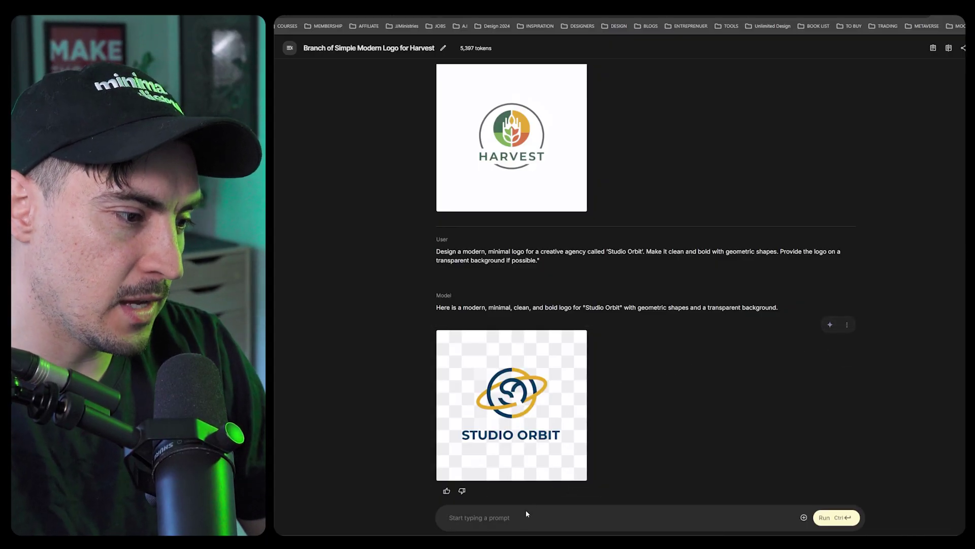
left_click(527, 514)
type("change the colours to more purple ")
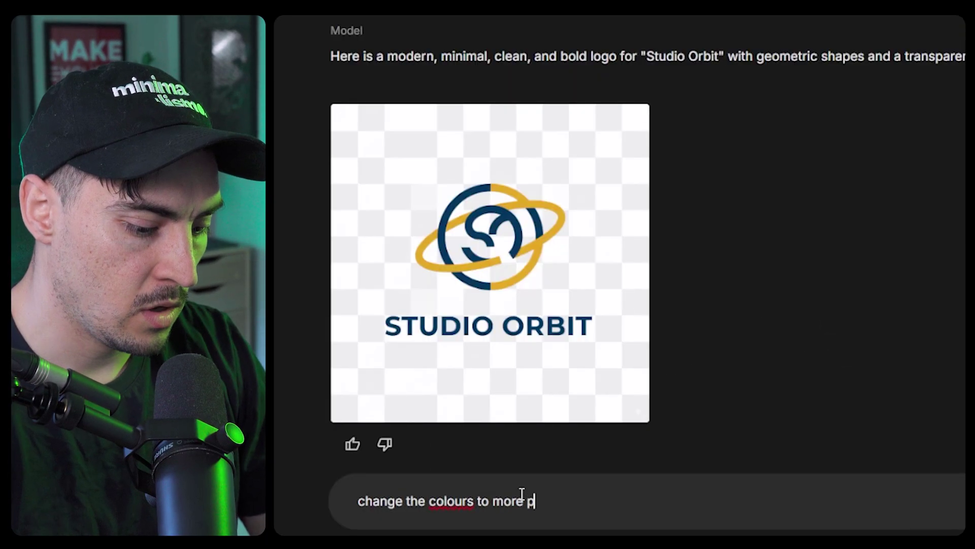
type("and teal.")
type(" Mak")
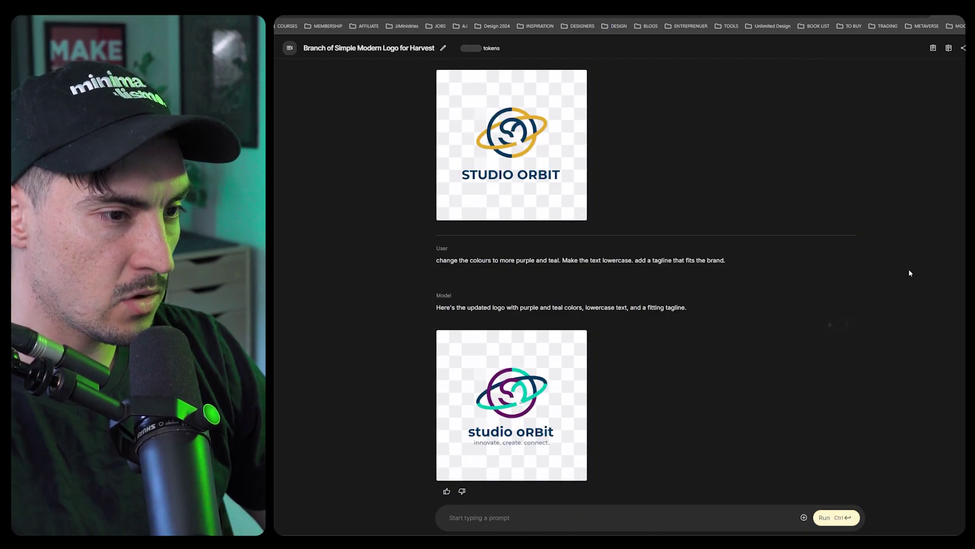
left_click(511, 396)
scroll(787, 354, "down", 1)
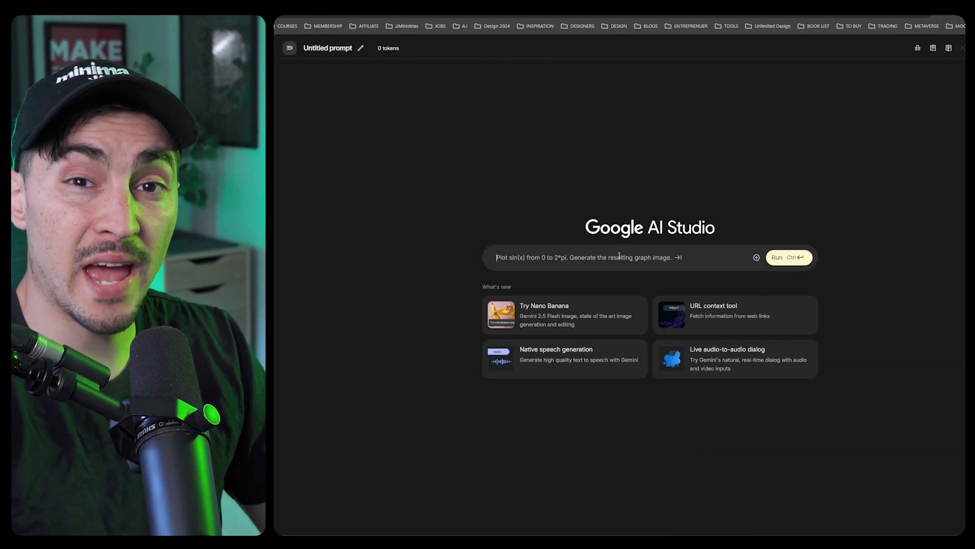
Enter the beige-and-gold luxury skincare moodboard prompt without its leading quote, keeping temperature at 1
type("\\\"Create a moodboard for a luxury skincare brand. Include a soft beige and gold color palette, natural textures like marble and linen, elegant typography, and inspiration images of calm wellness environments.\\\"")
left_click(497, 254)
key("BackSpace")
left_click_drag(650, 246, 658, 247)
left_click(649, 272)
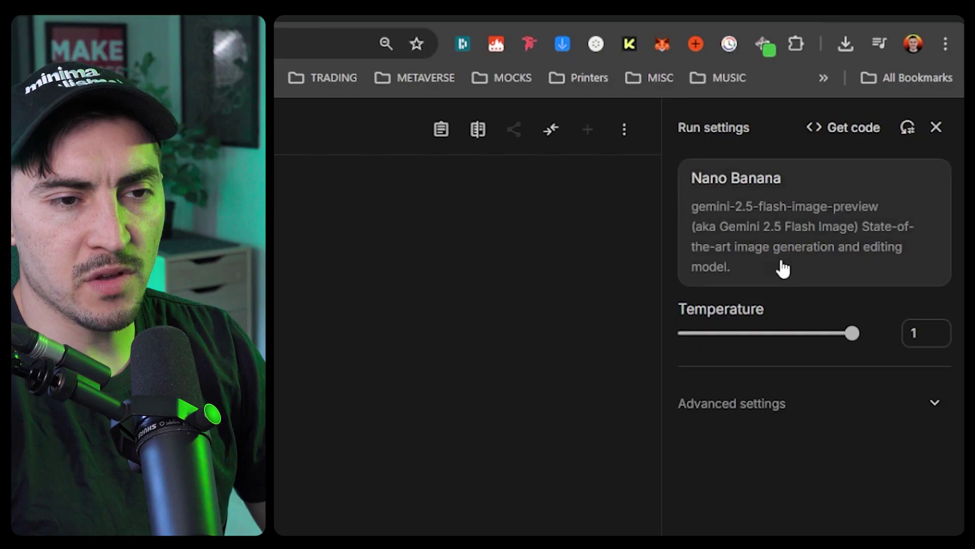
mouse_move(781, 308)
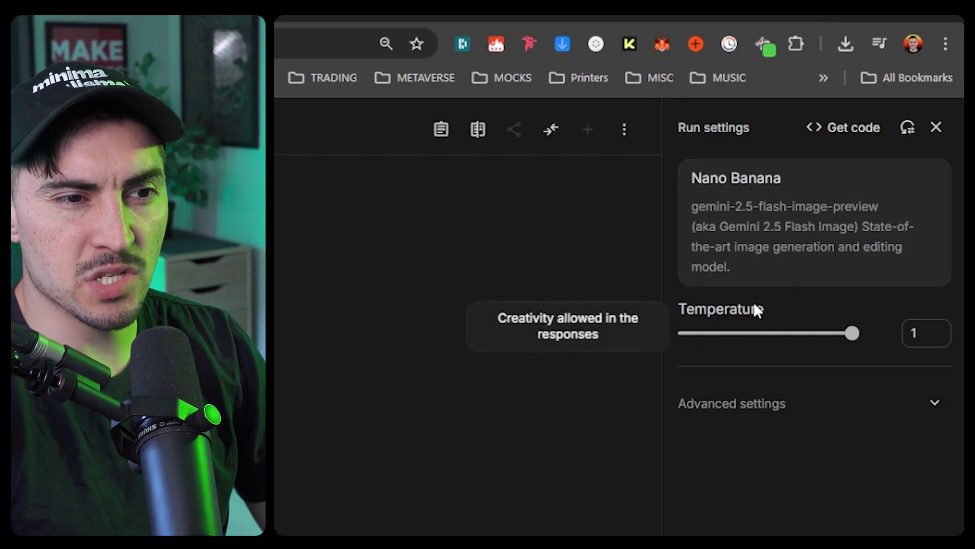
left_click_drag(851, 333, 718, 357)
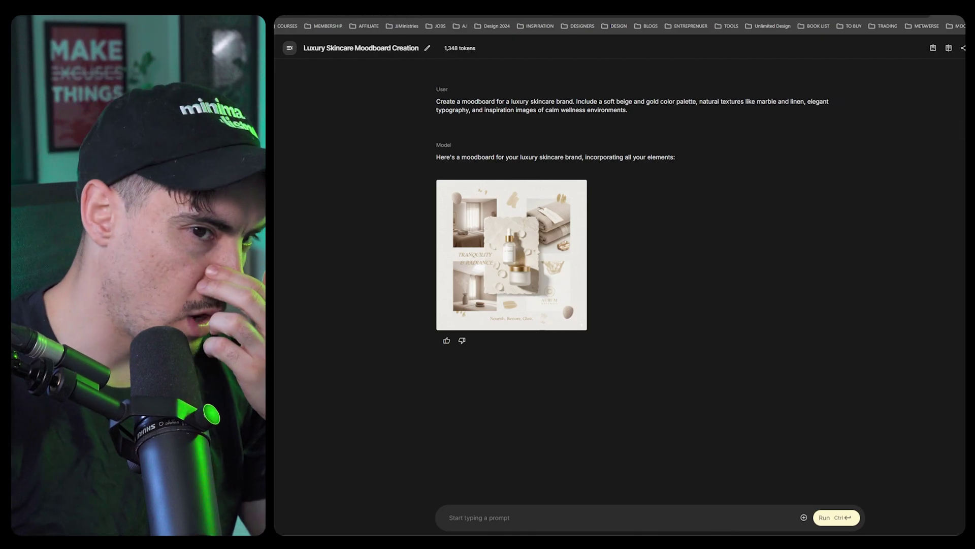
Inspect the cream Aurum Naturals moodboard enlarged, zooming out and back in, then close it
left_click(545, 216)
scroll(822, 197, "down", 2)
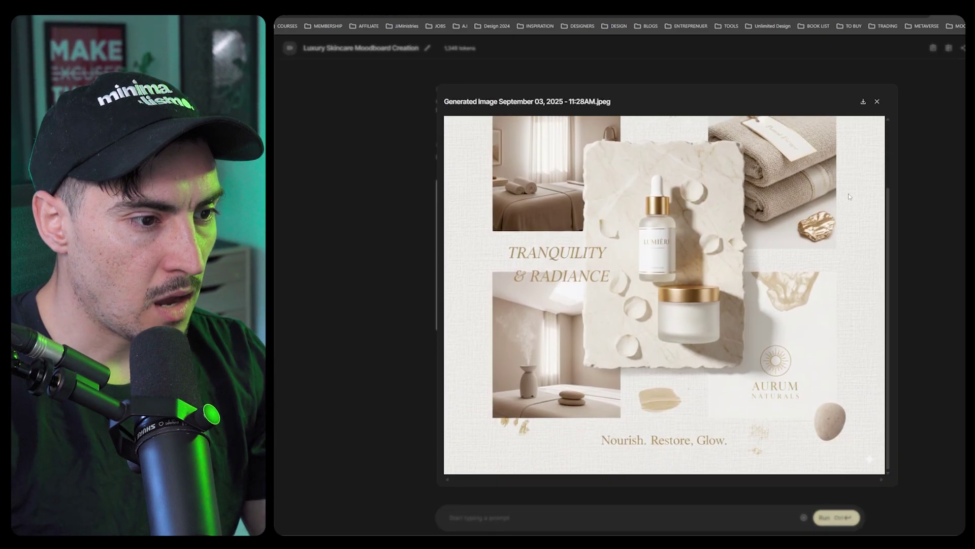
scroll(832, 358, "up", 2)
key("ctrl+minus")
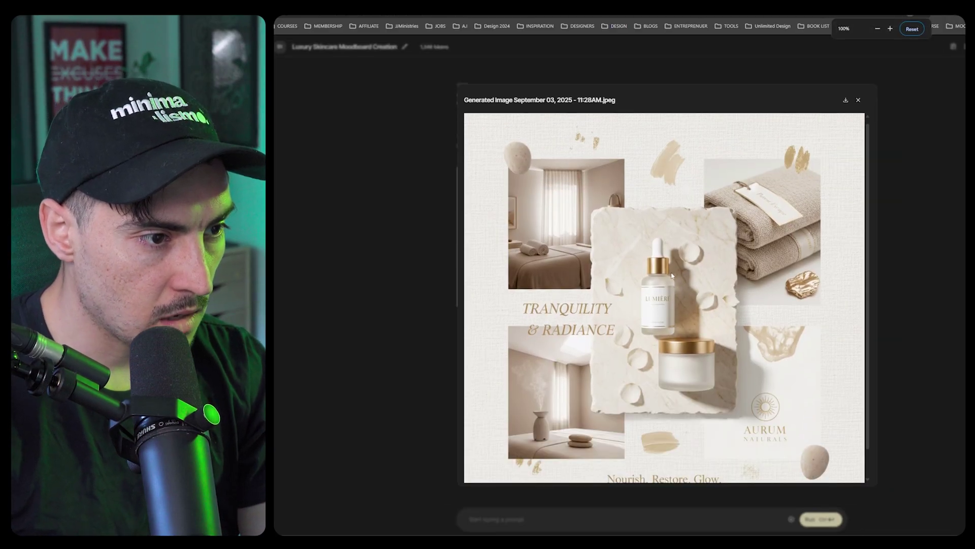
scroll(671, 276, "down", 1)
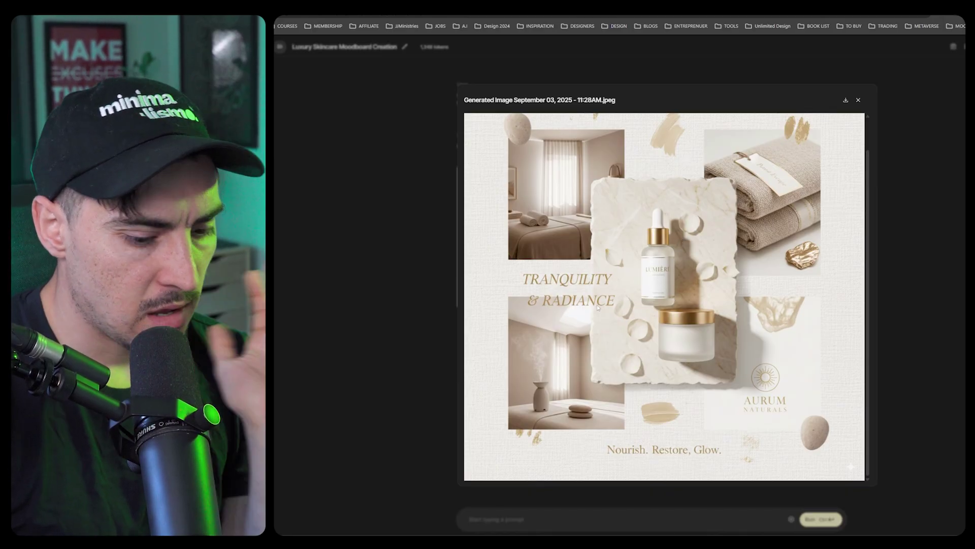
key("ctrl+plus")
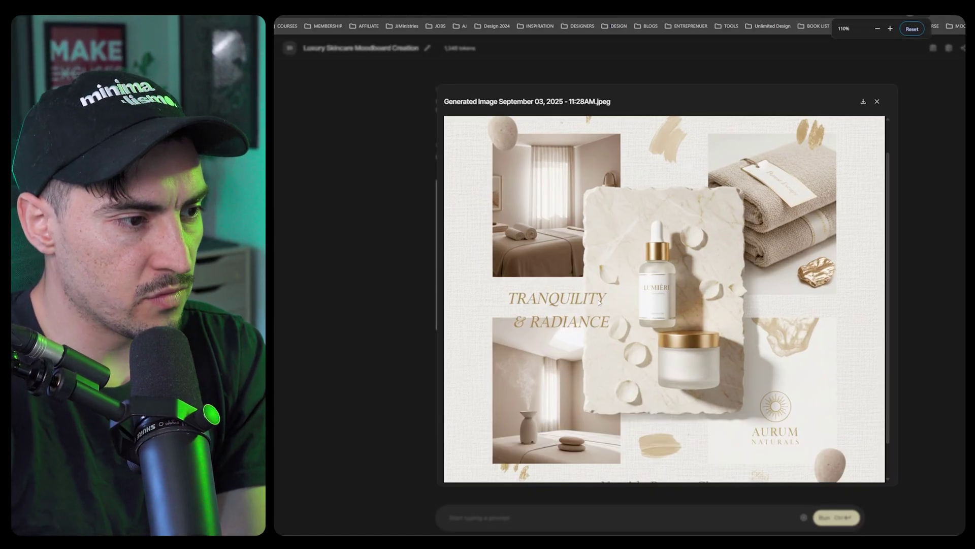
scroll(559, 274, "down", 1)
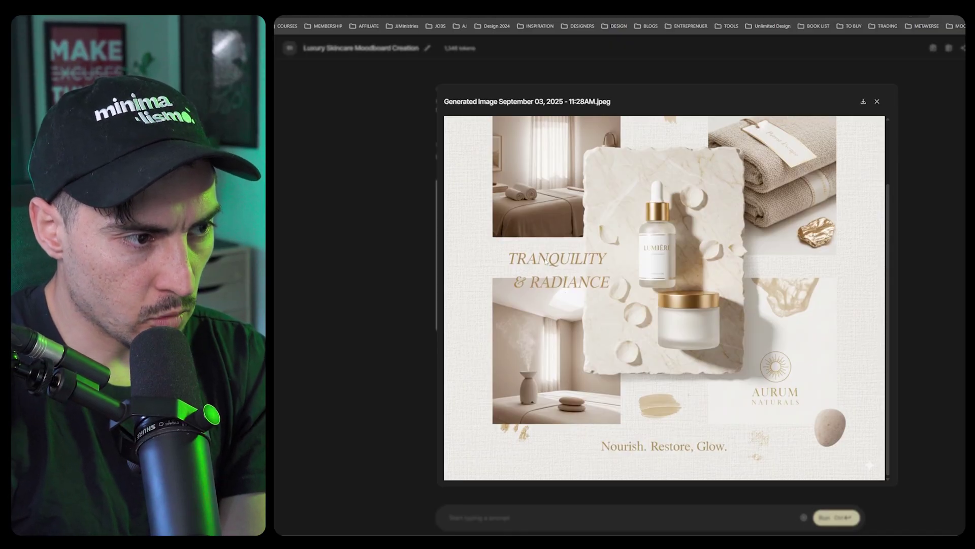
scroll(620, 210, "up", 2)
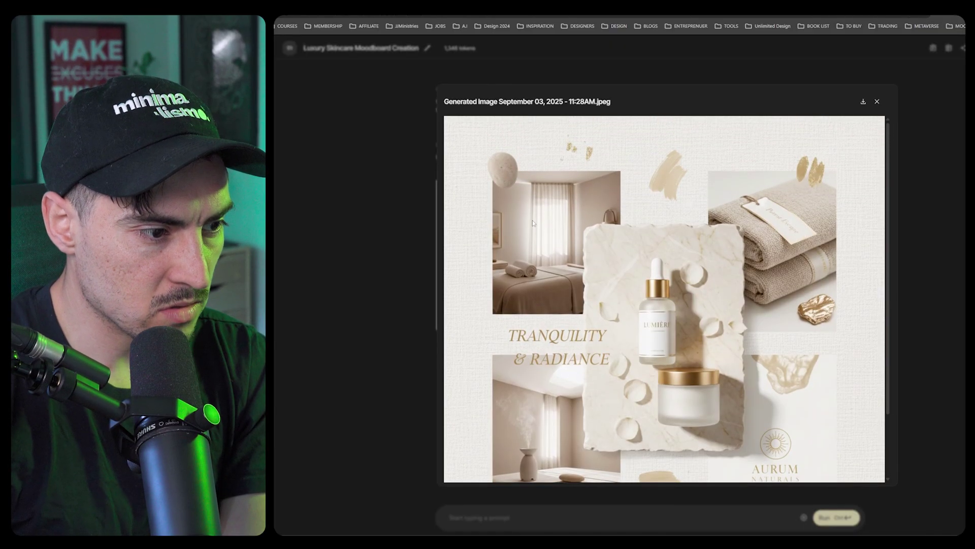
scroll(537, 390, "down", 2)
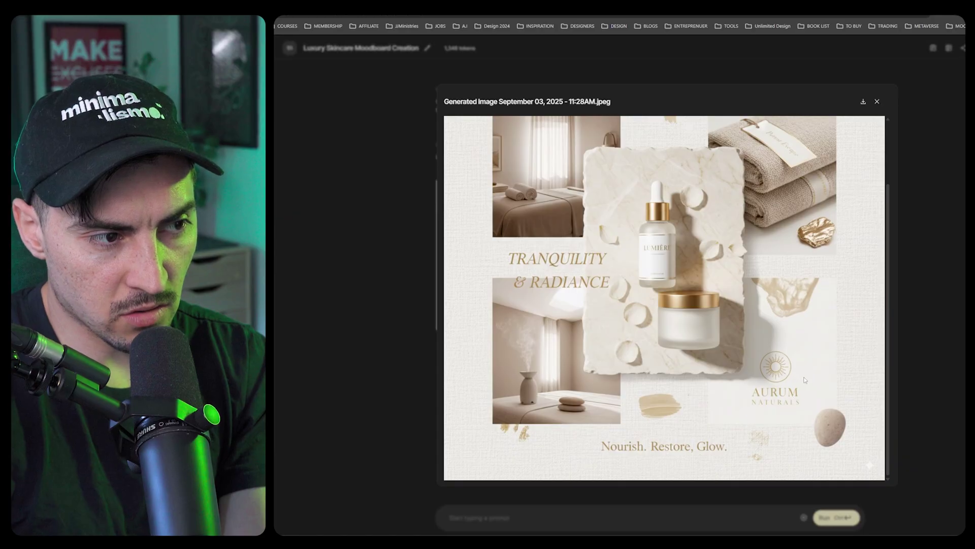
scroll(843, 191, "up", 2)
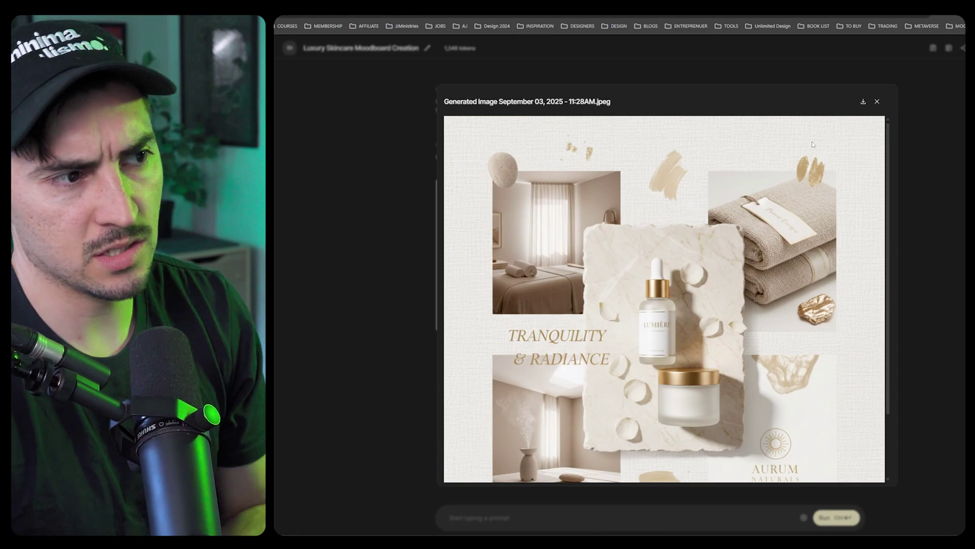
scroll(718, 155, "down", 2)
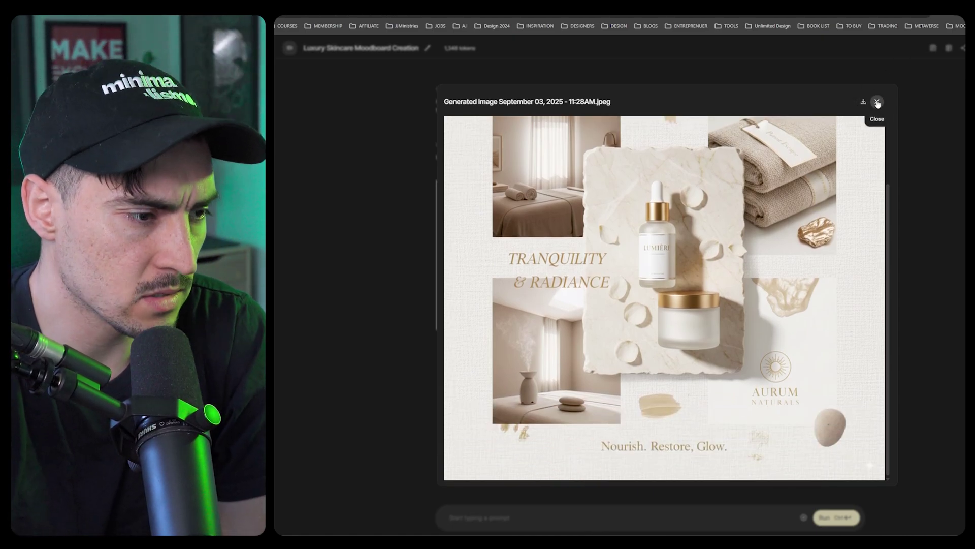
left_click(877, 103)
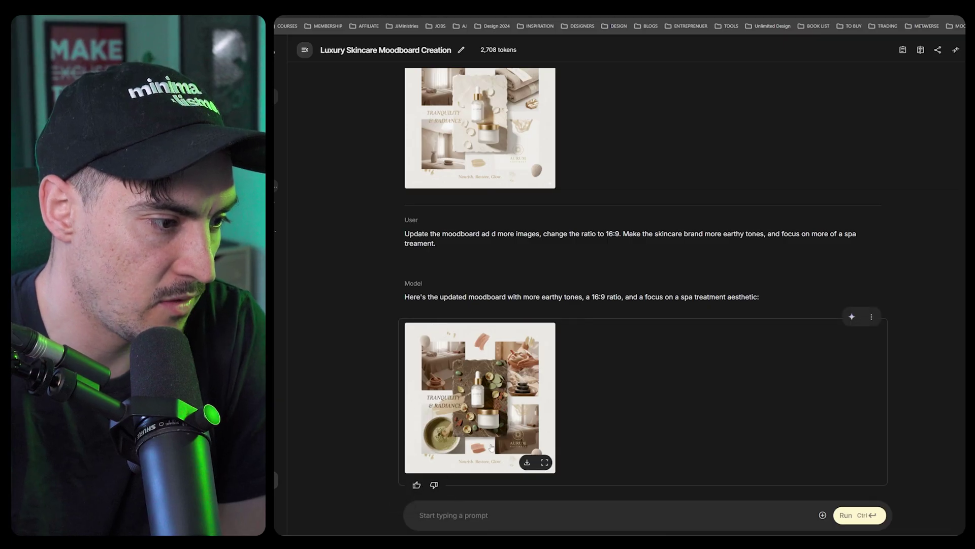
left_click(545, 462)
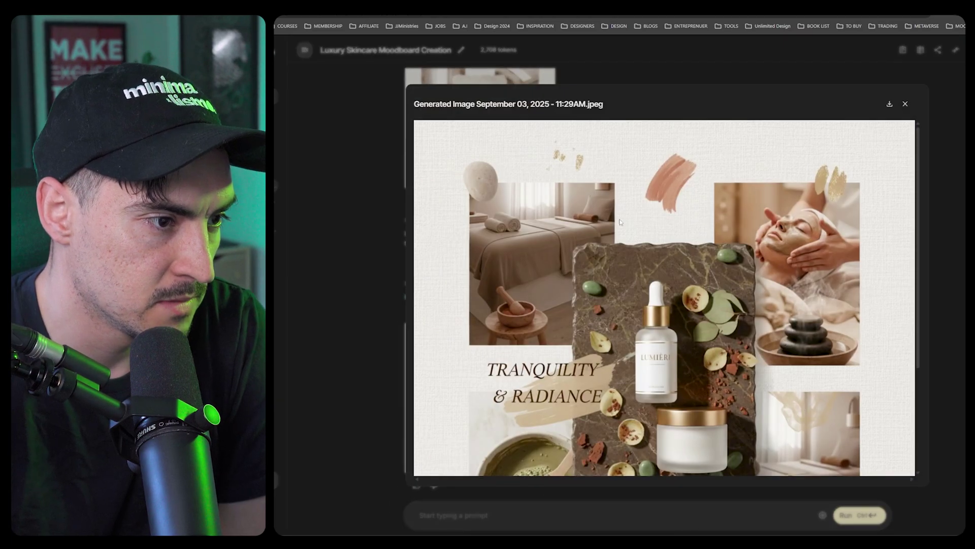
scroll(831, 210, "down", 1)
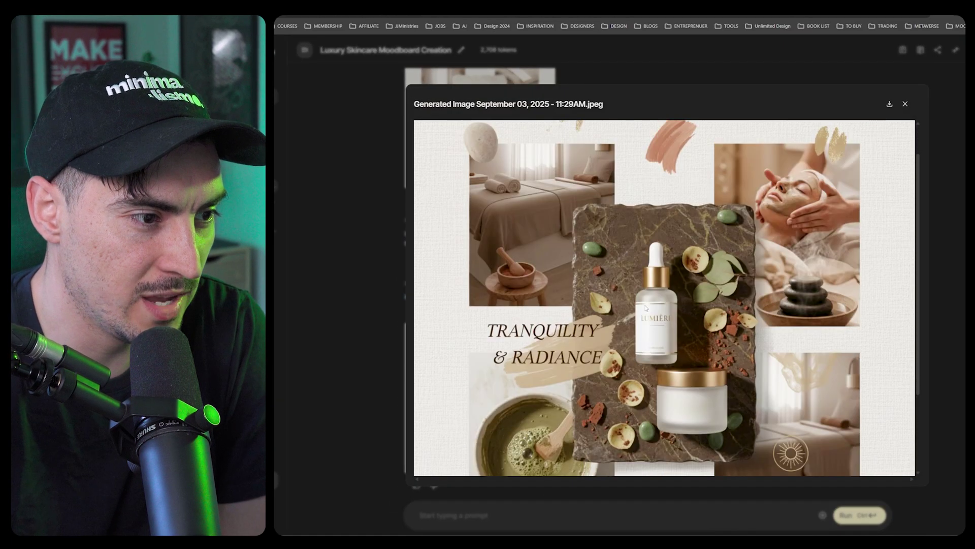
scroll(646, 308, "down", 3)
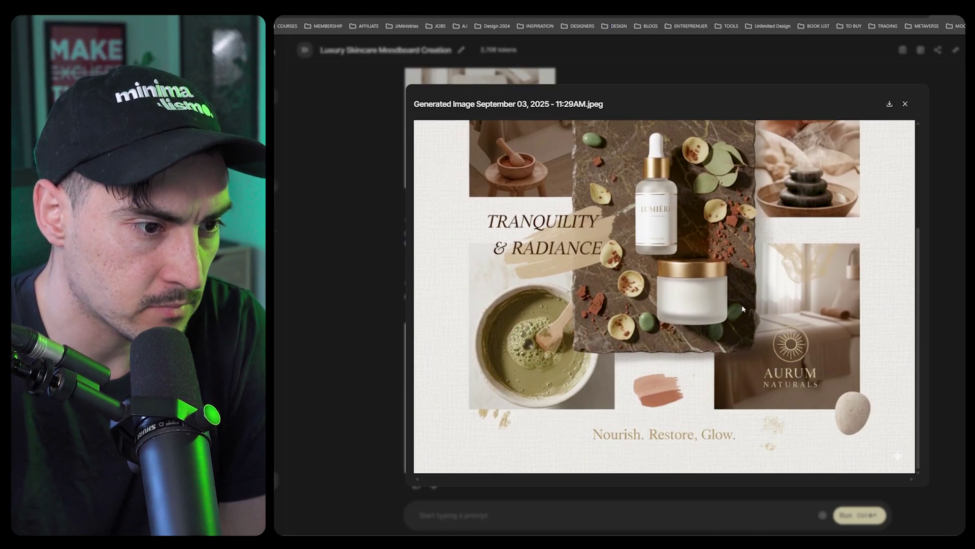
scroll(790, 345, "up", 1)
scroll(554, 217, "up", 3)
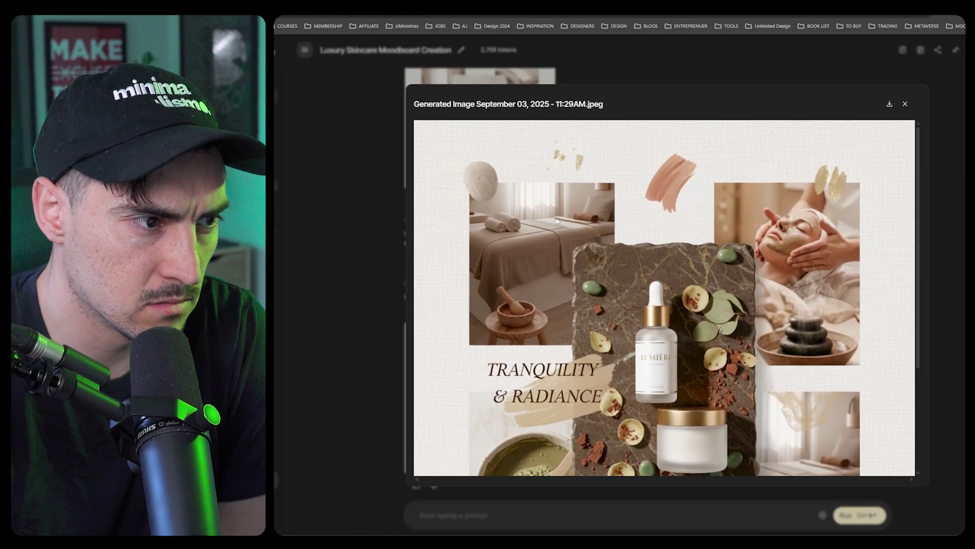
scroll(501, 229, "down", 3)
scroll(500, 229, "up", 2)
scroll(528, 254, "down", 3)
scroll(560, 199, "up", 1)
scroll(730, 419, "down", 1)
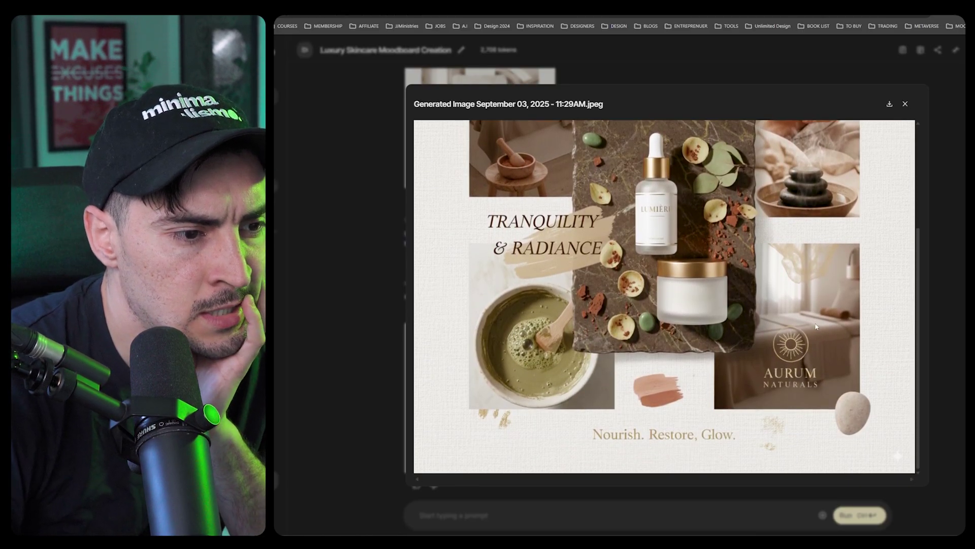
key("ctrl+minus")
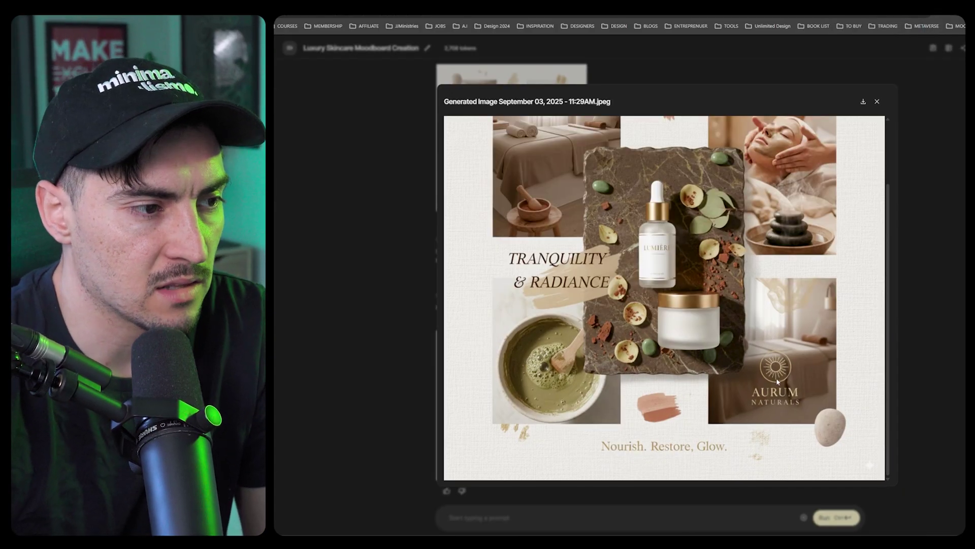
key("Escape")
Request a male brand with a new name and more masculine, sleek, retro images
left_click(538, 515)
type("Now do a male brand instead")
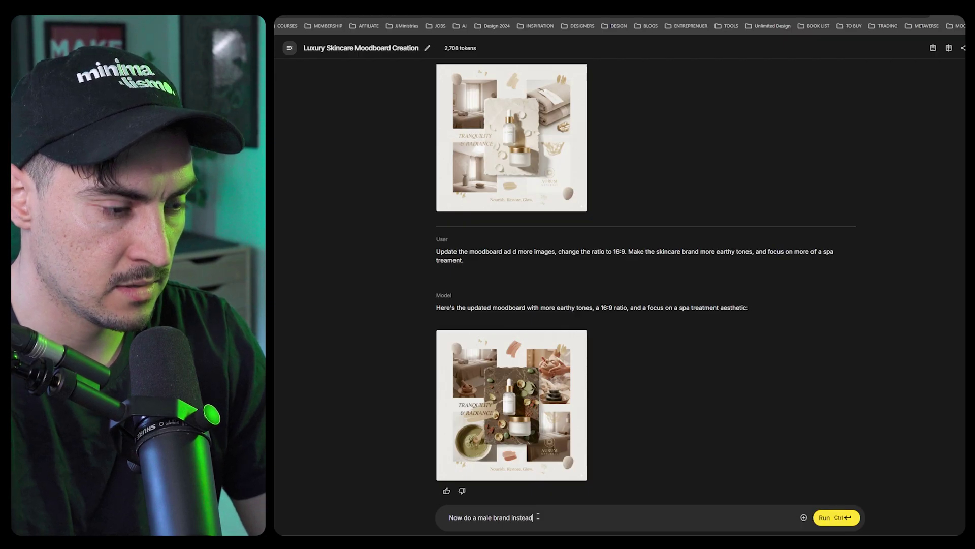
type(" and call the br and a new name. Change the images for fit a more masculine.")
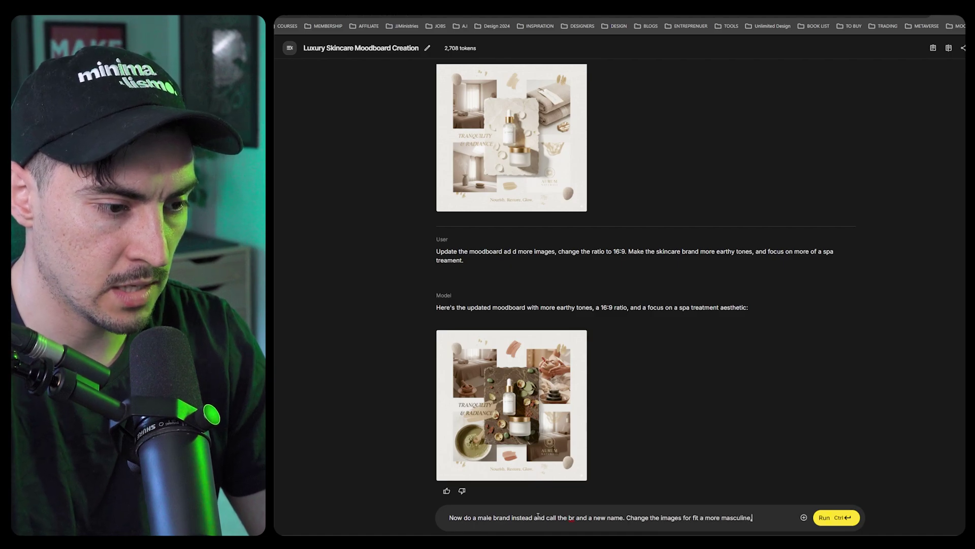
type("sl")
key("BackSpace")
key("BackSpace")
key("BackSpace")
key("BackSpace")
type("retro")
type(" b")
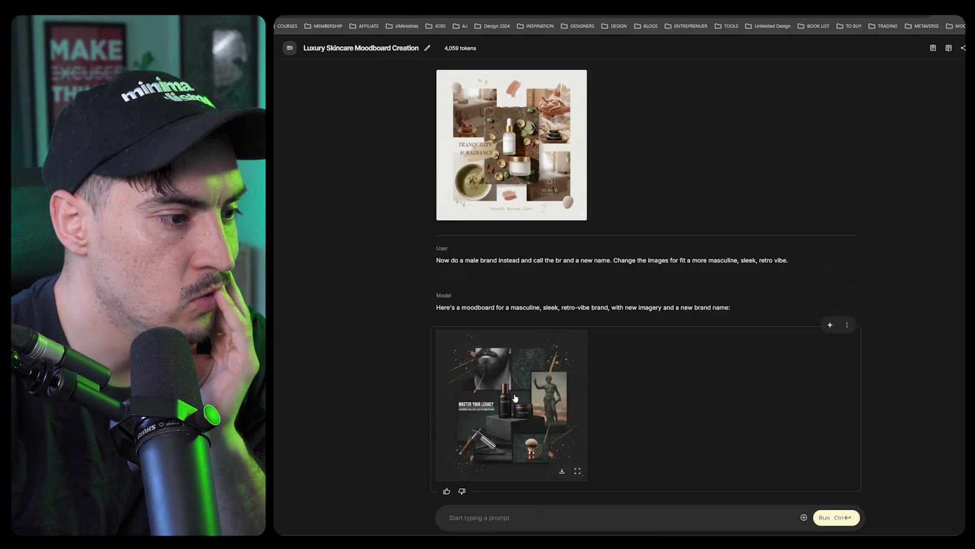
Scroll through the dark 'Master Your Legacy' grooming moodboard enlarged, then close the viewer
left_click(786, 361)
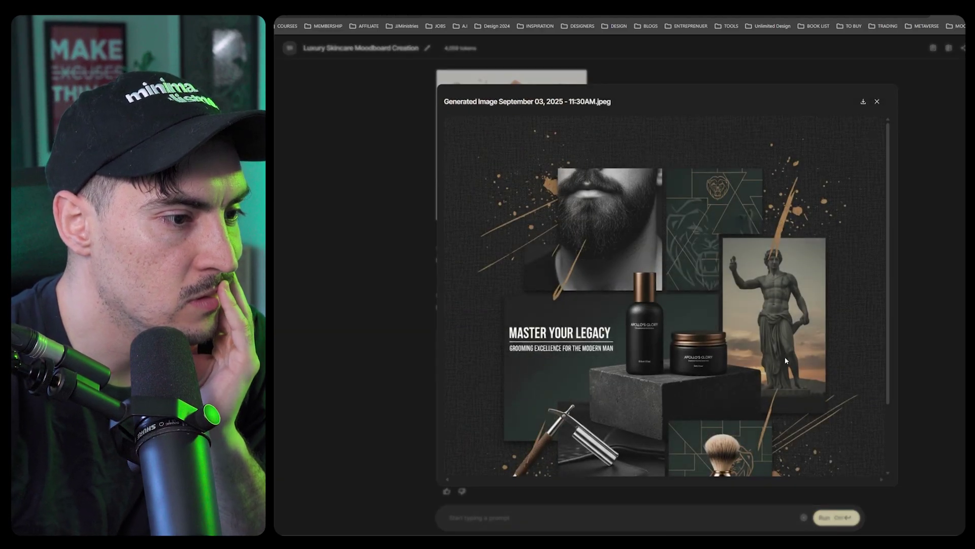
scroll(777, 315, "down", 1)
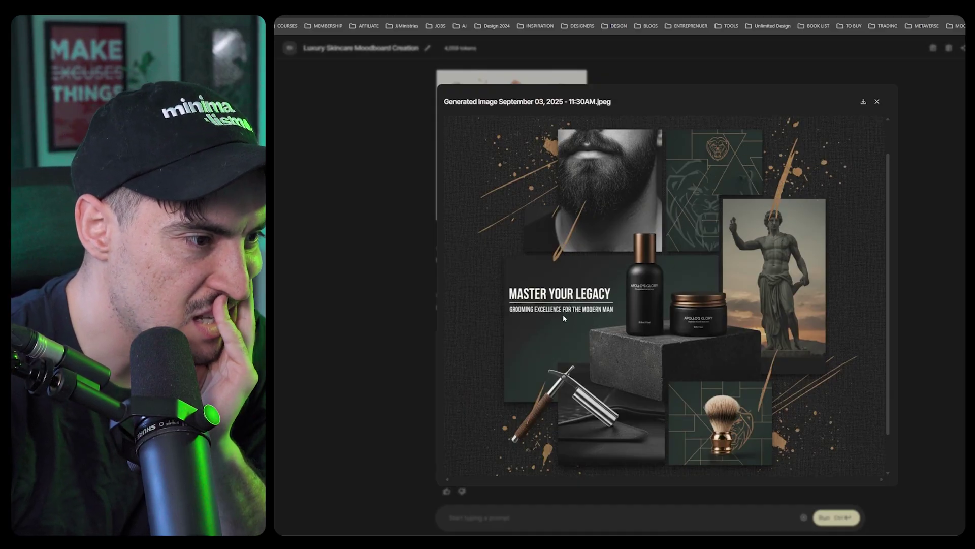
scroll(553, 317, "down", 1)
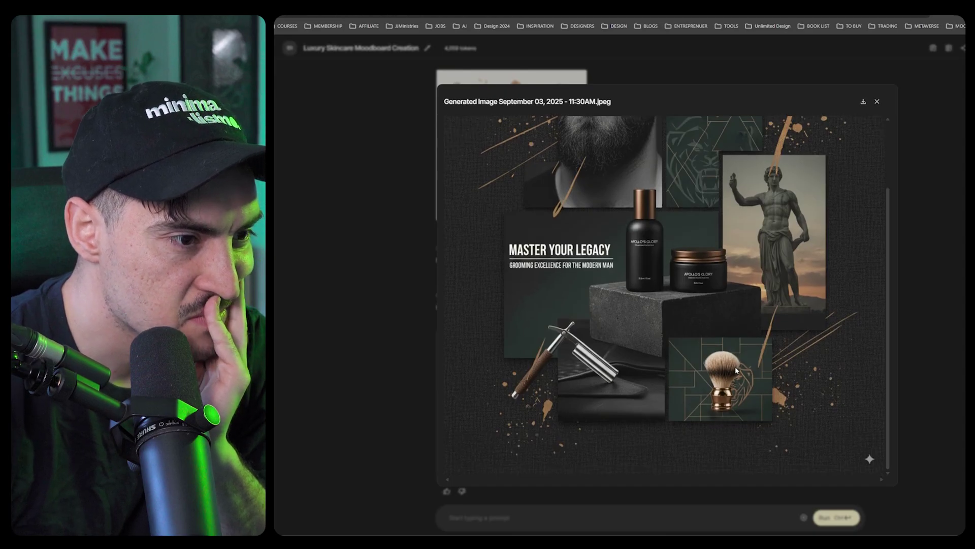
scroll(735, 367, "up", 1)
scroll(735, 367, "up", 1)
scroll(727, 375, "down", 2)
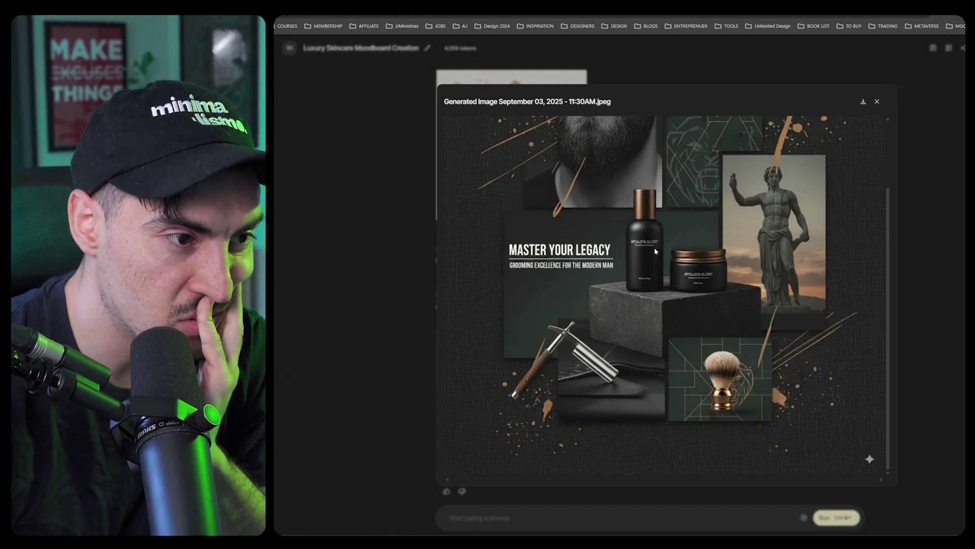
scroll(731, 284, "up", 1)
scroll(762, 330, "down", 1)
scroll(810, 390, "up", 2)
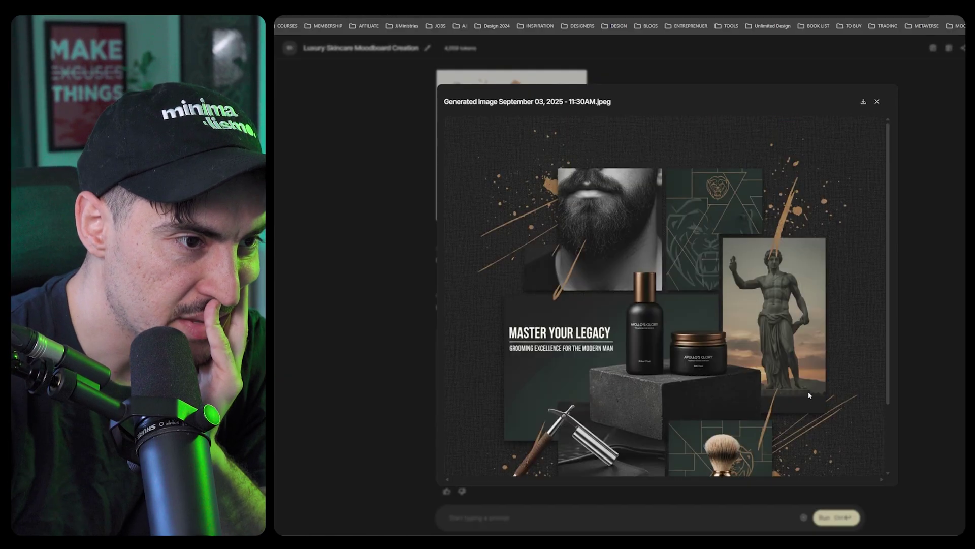
scroll(743, 351, "down", 2)
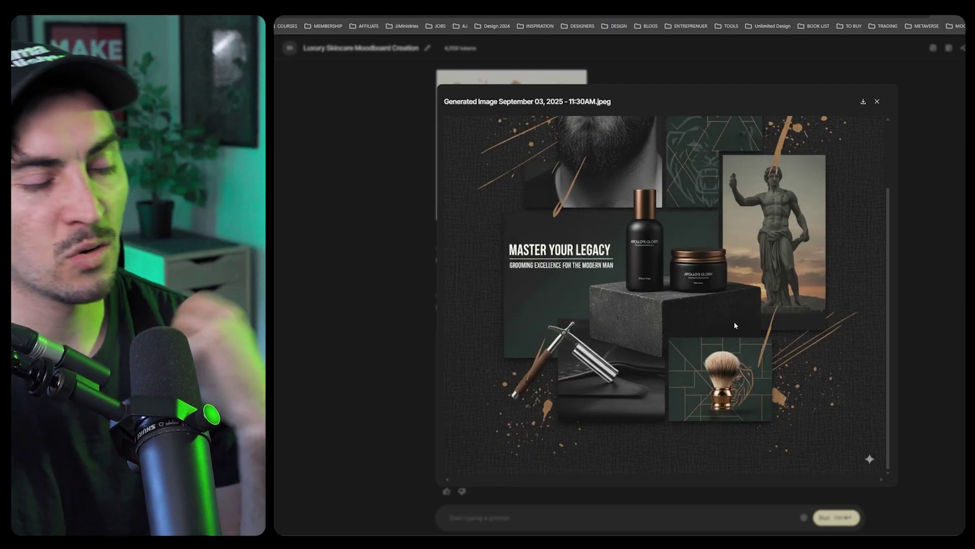
left_click(877, 101)
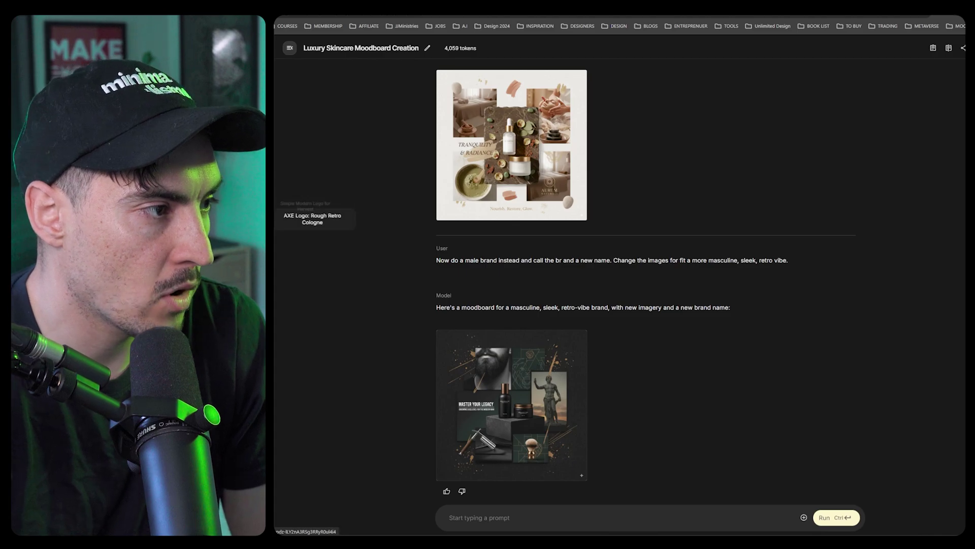
Switch to the tattoo chat and view the Mercusuar Traditional Tattoo design enlarged
left_click(278, 152)
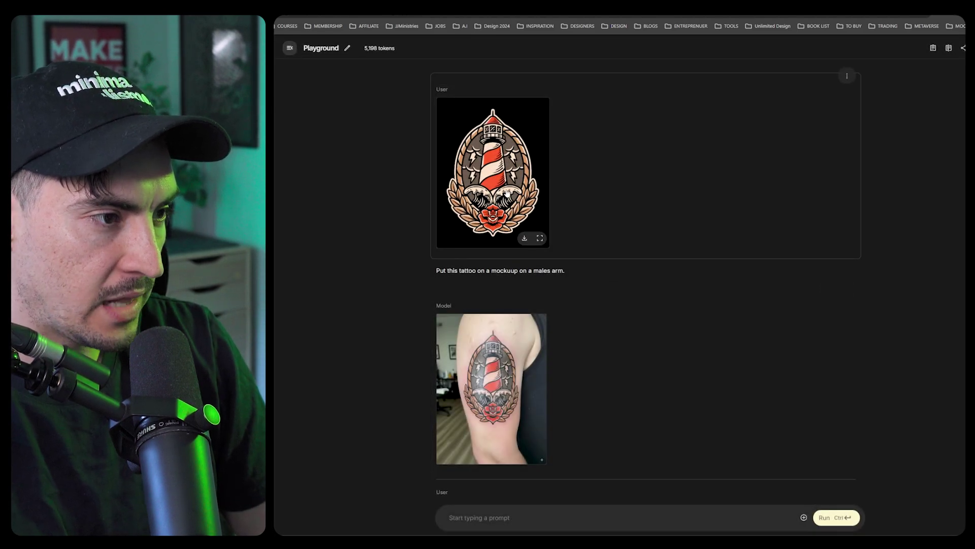
left_click(508, 194)
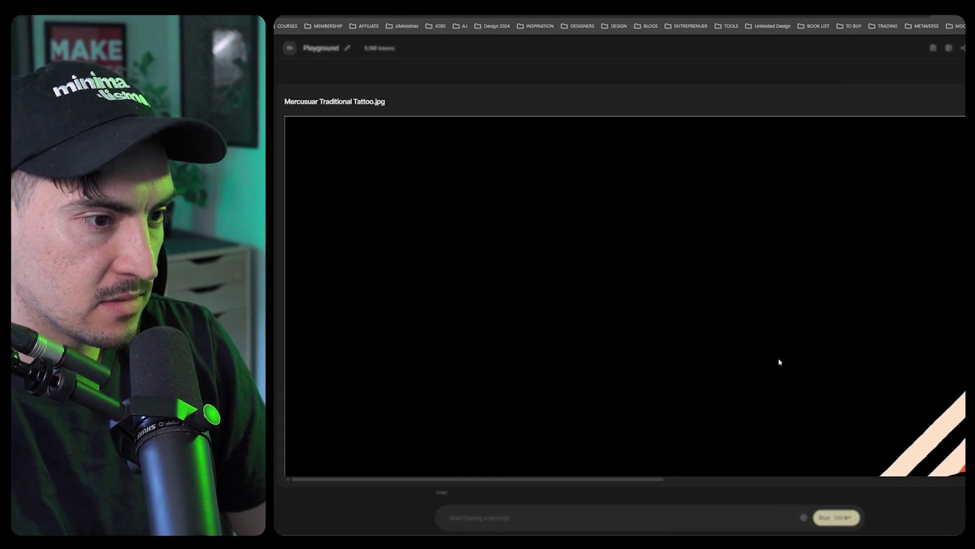
scroll(781, 359, "up", 5)
scroll(821, 429, "down", 2)
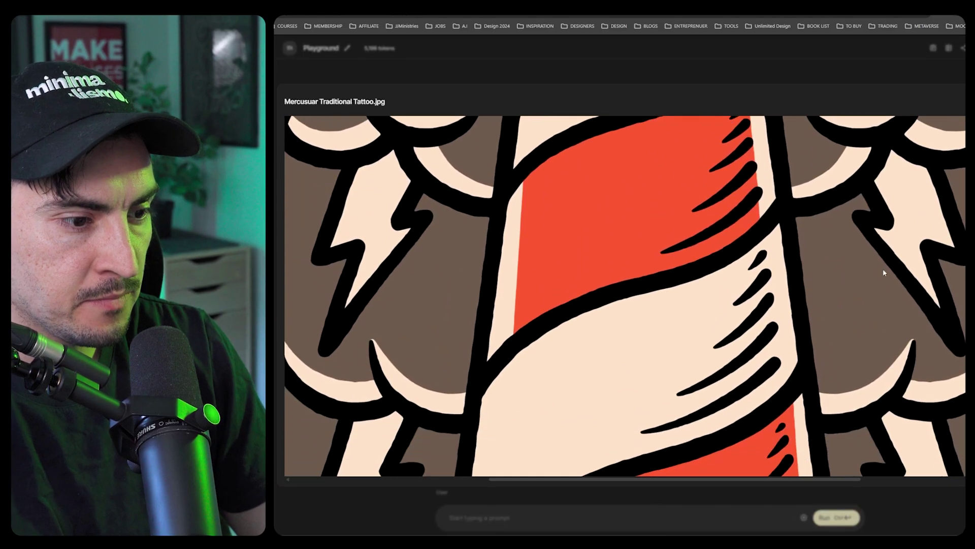
key("Escape")
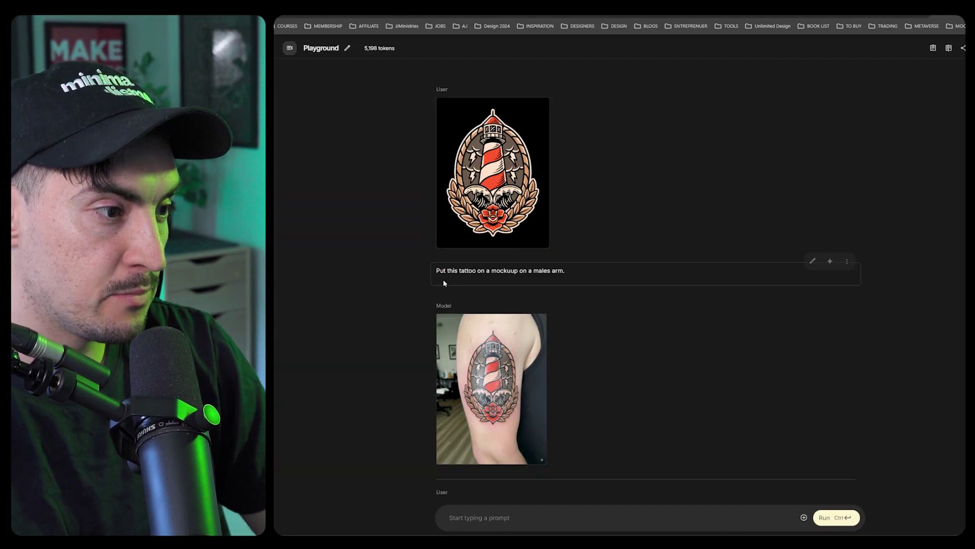
Inspect the lighthouse arm tattoo mockup full size, then scroll down to the violin poster
left_click_drag(447, 279, 531, 279)
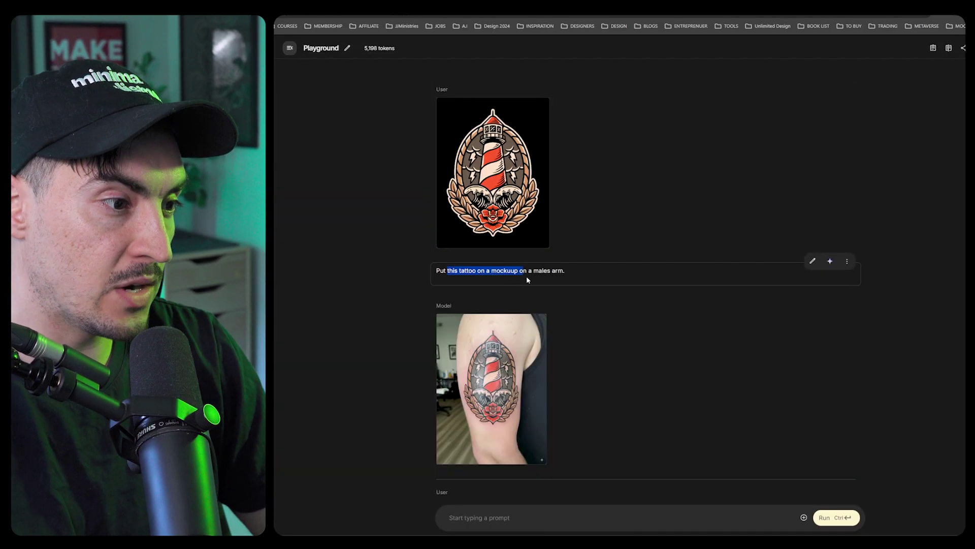
left_click(559, 285)
scroll(558, 285, "down", 4)
left_click(528, 239)
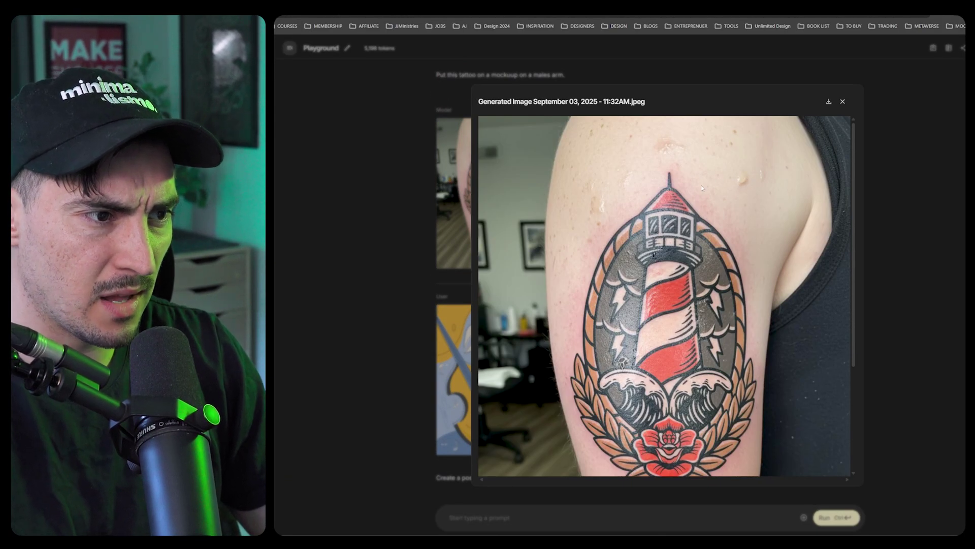
scroll(687, 154, "down", 3)
scroll(720, 396, "up", 2)
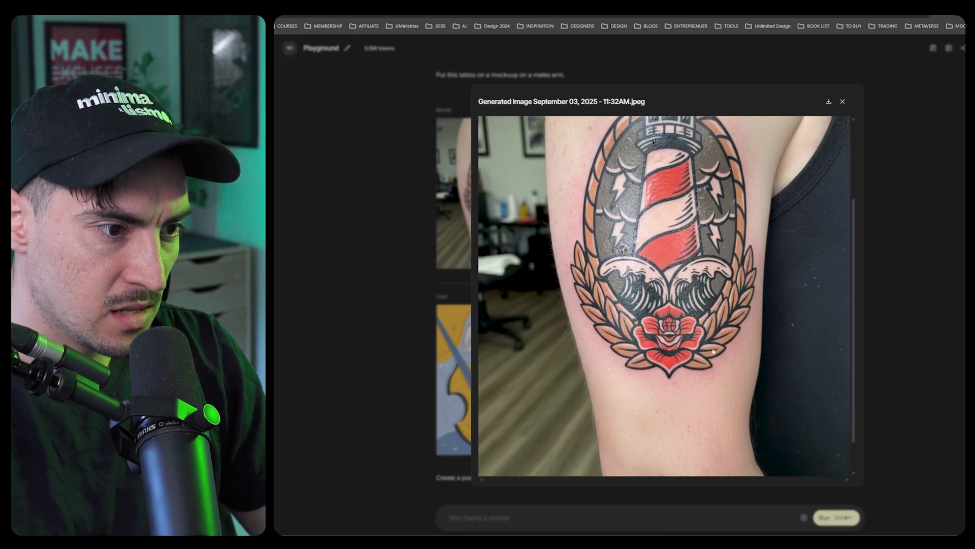
scroll(713, 352, "up", 2)
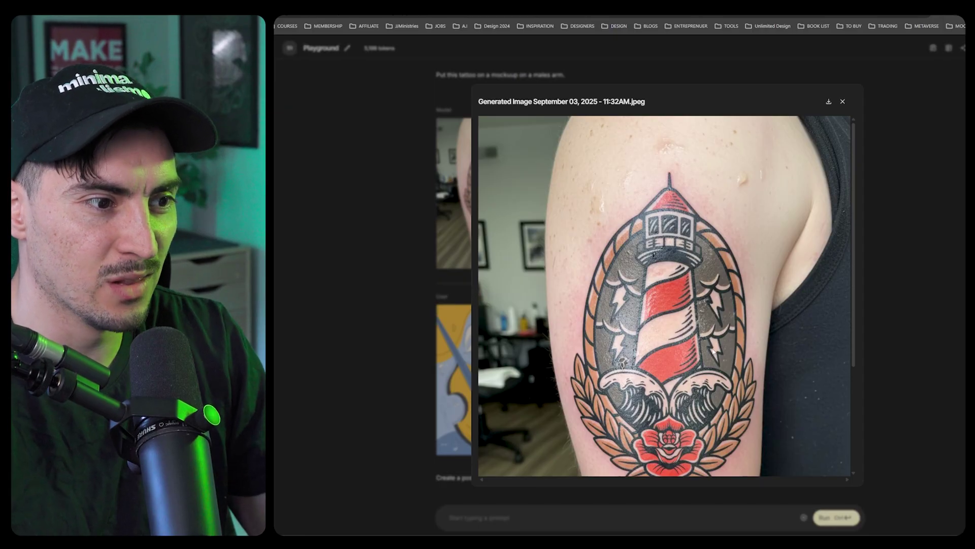
scroll(715, 350, "down", 3)
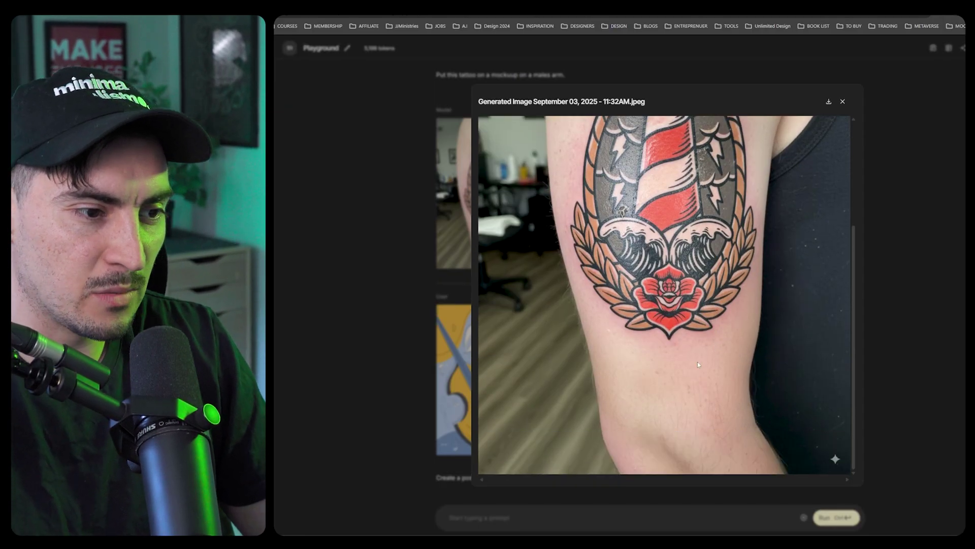
key("Escape")
scroll(654, 369, "down", 3)
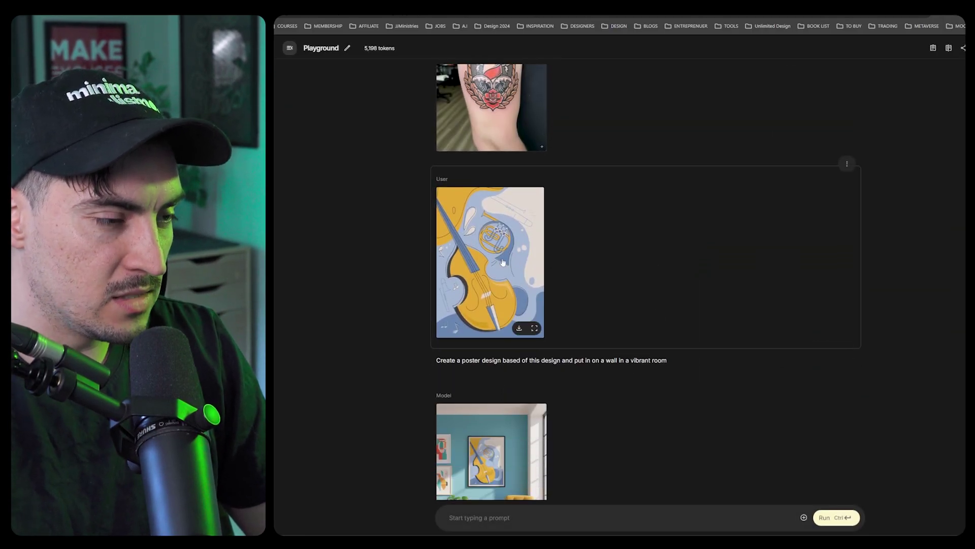
left_click(496, 253)
scroll(496, 253, "down", 3)
key("Escape")
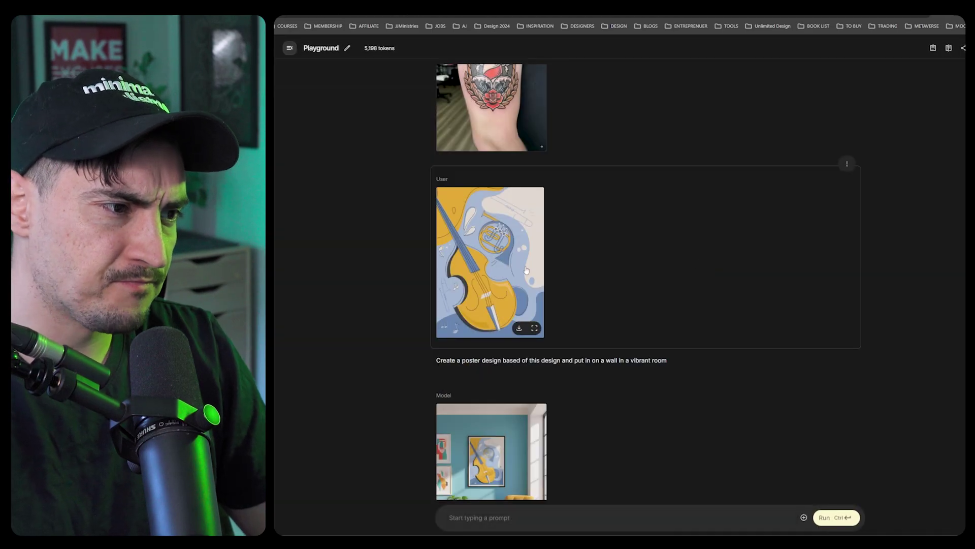
left_click_drag(501, 360, 680, 369)
scroll(680, 370, "down", 2)
left_click(489, 402)
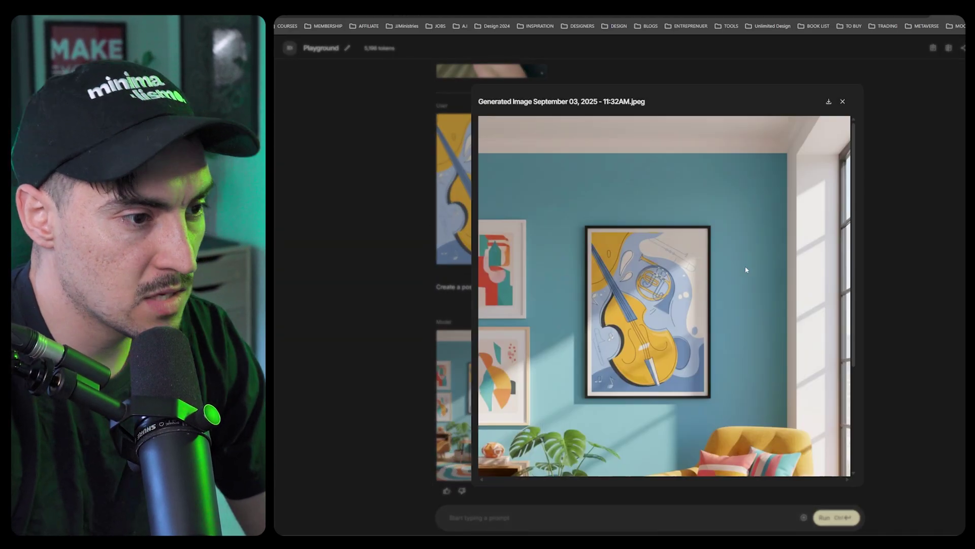
scroll(746, 270, "down", 3)
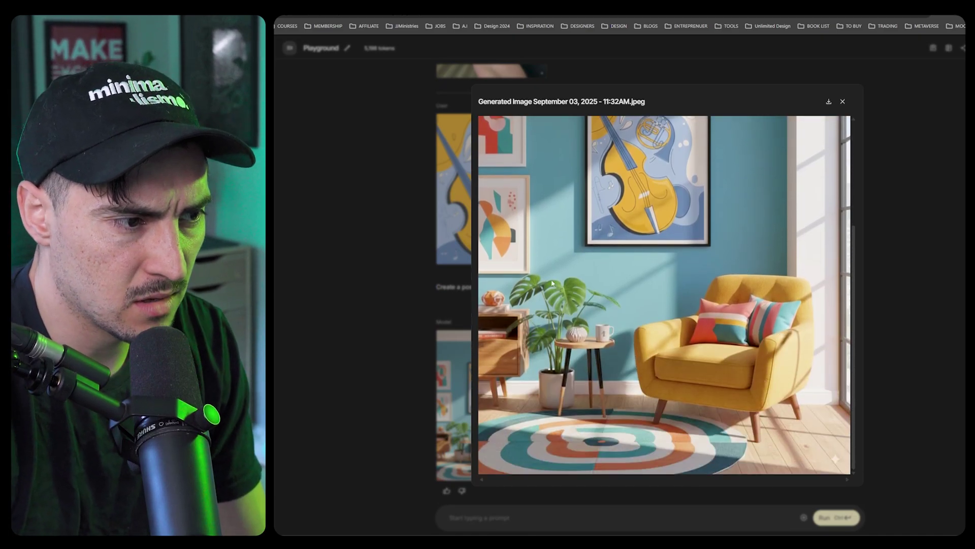
scroll(609, 284, "up", 3)
scroll(718, 278, "down", 1)
scroll(673, 255, "up", 1)
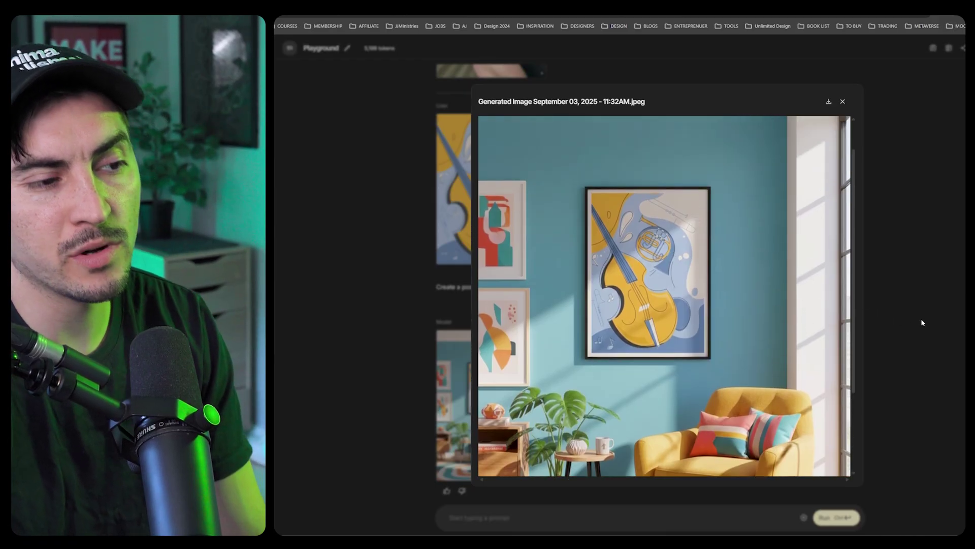
left_click(948, 288)
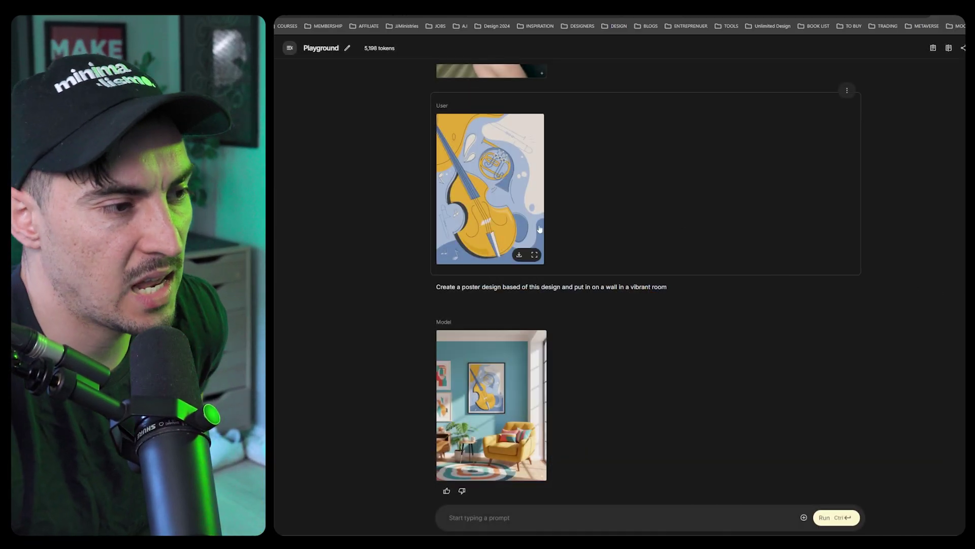
Ask to add the word MUSIC and small made-up event text to the poster, then preview it
type("A")
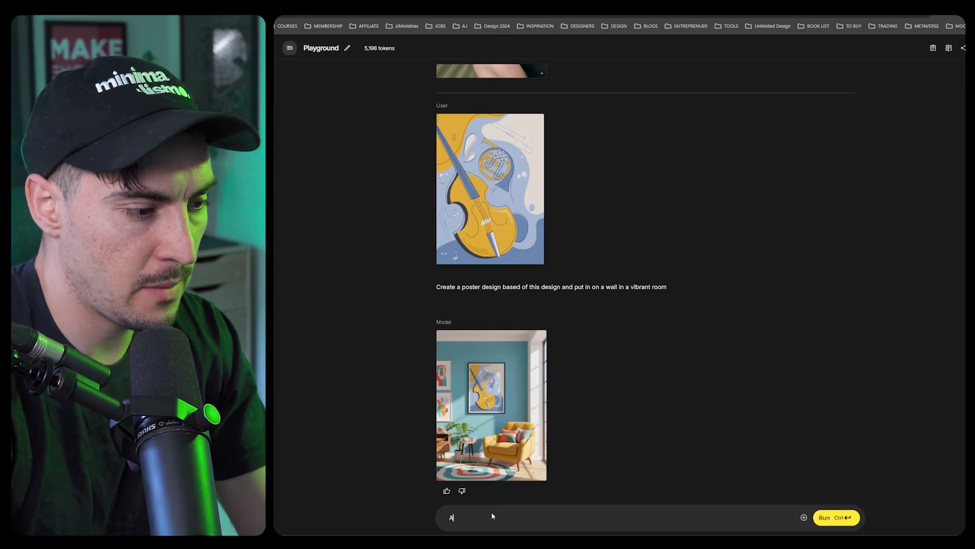
type("dd the word")
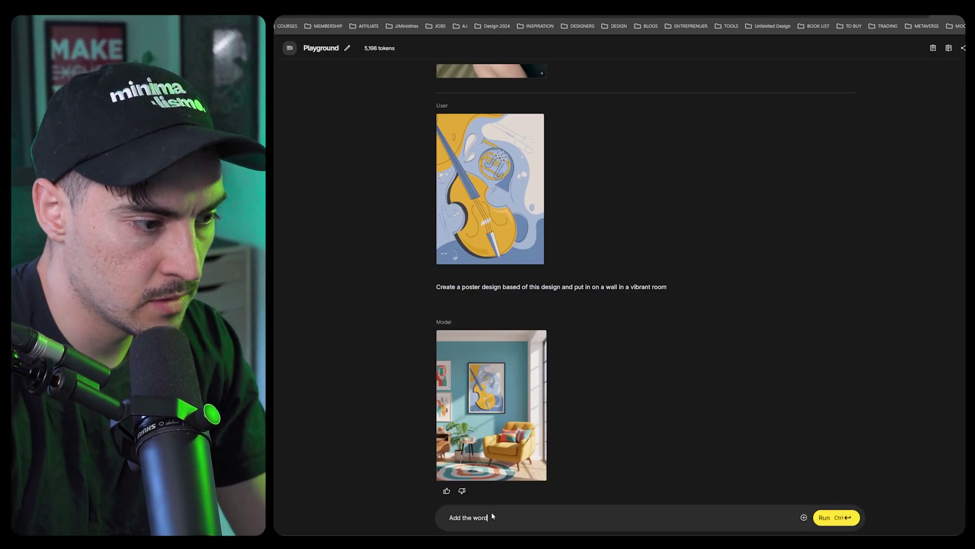
type(" MUSIC on the poster")
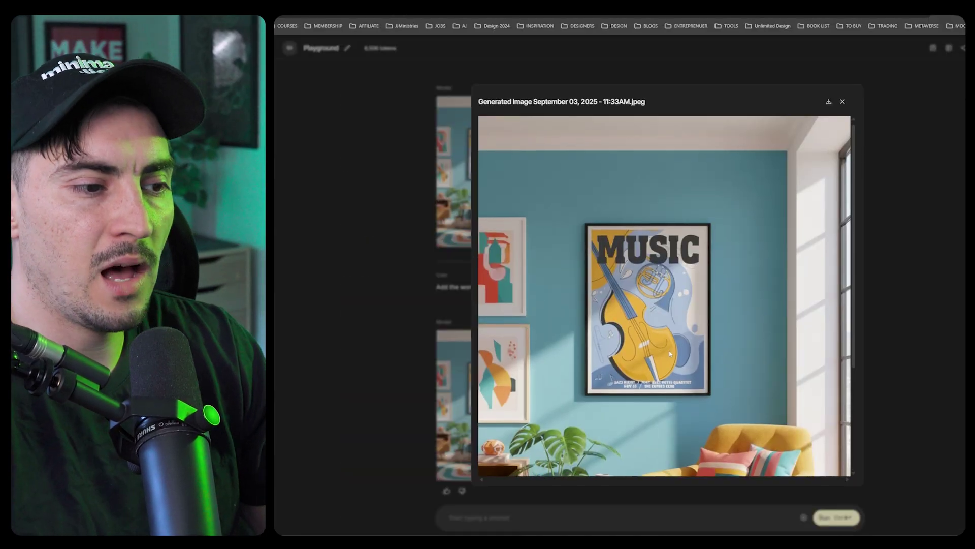
scroll(669, 353, "down", 3)
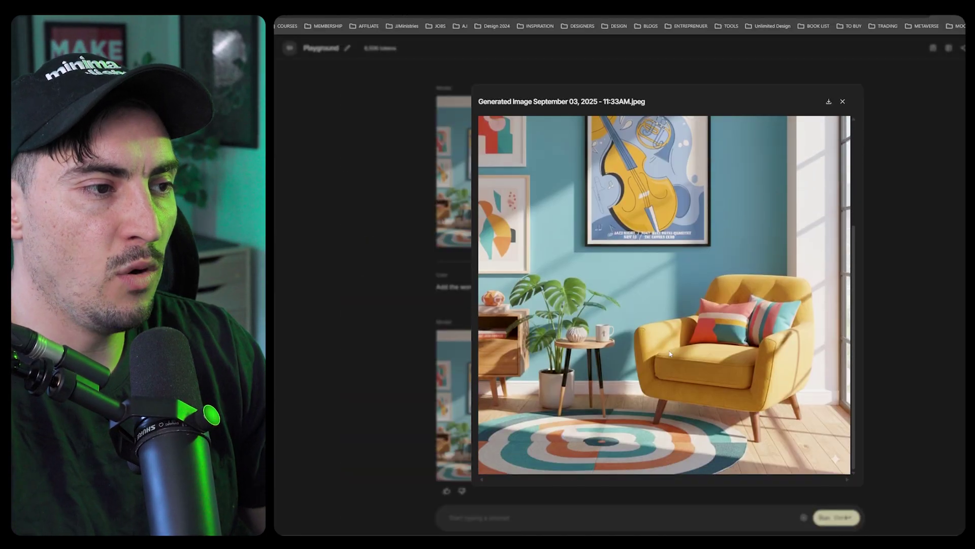
key("Escape")
scroll(669, 353, "up", 4)
Request a hotel business card mockup from the Crown Lake logo and preview the result
scroll(586, 467, "down", 4)
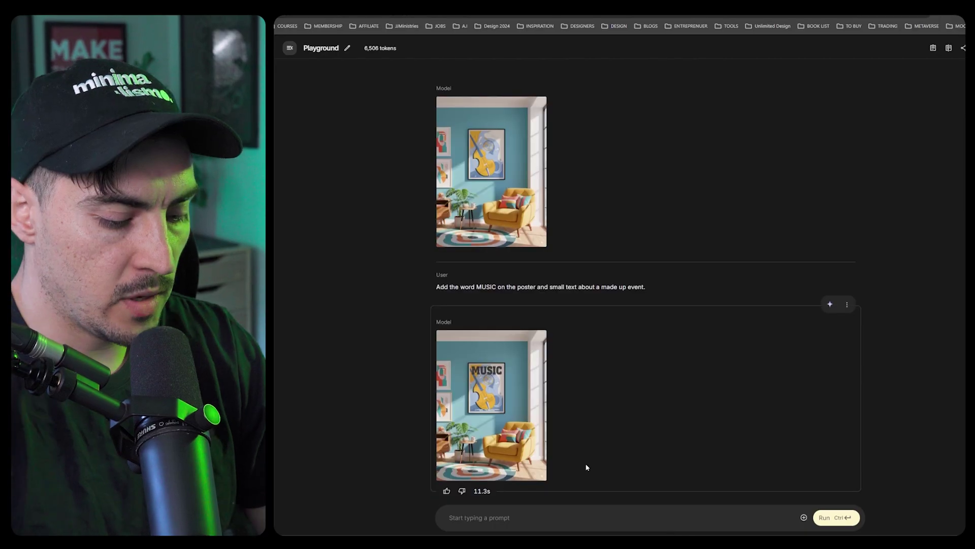
type("Ge")
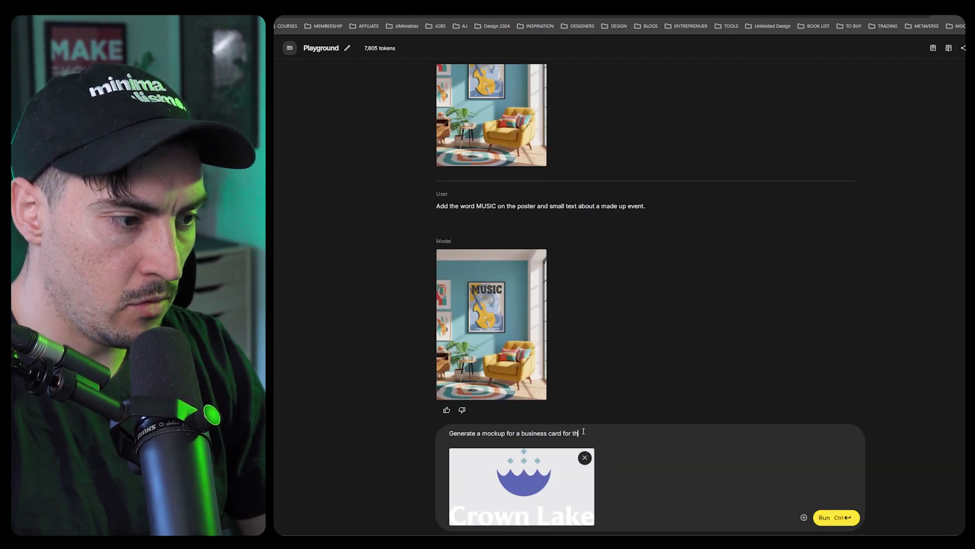
type("for the hotel")
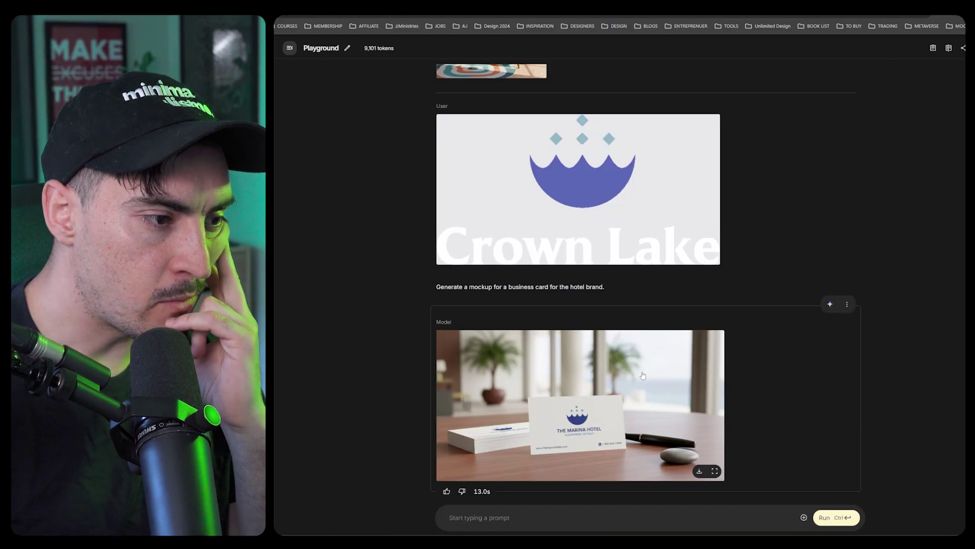
left_click(643, 375)
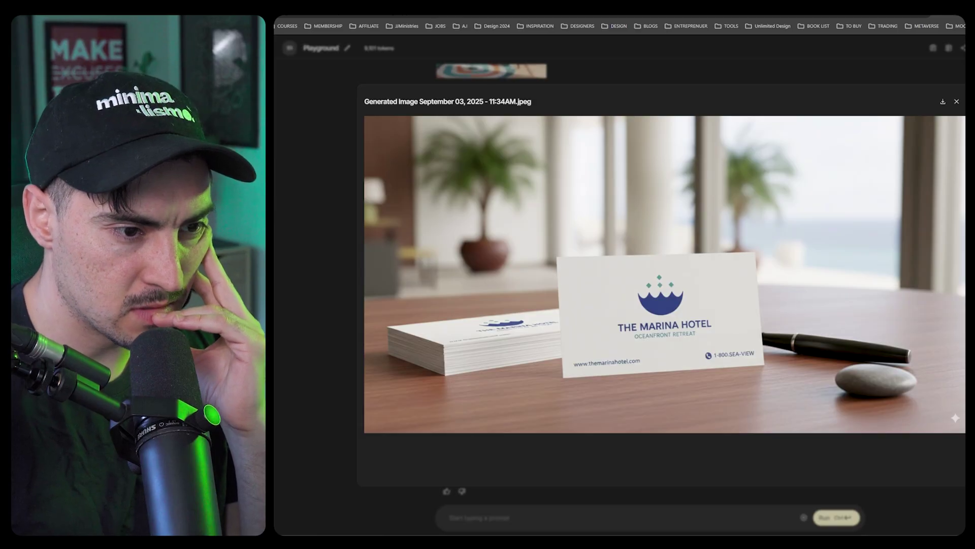
key("Escape")
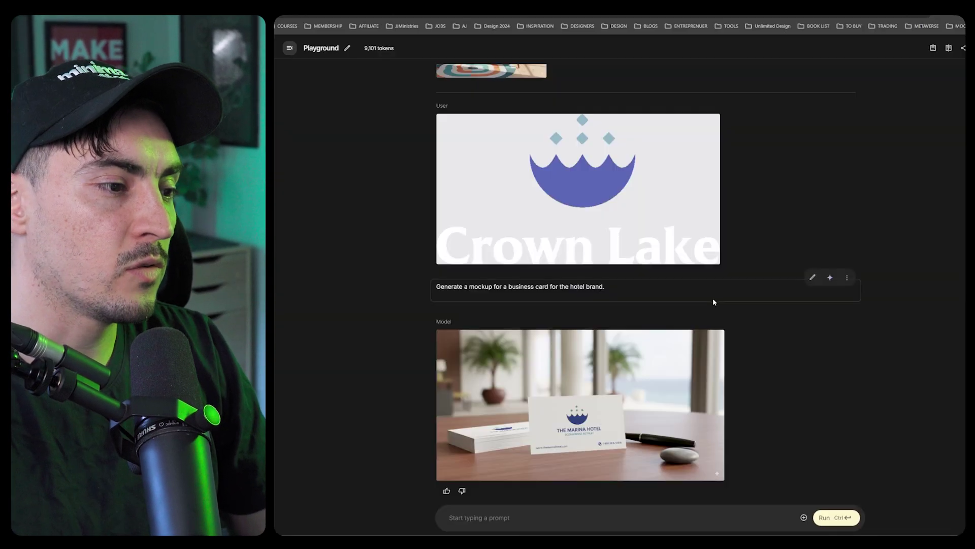
Prompt for an editable empty billboard mockup on a nighttime city road
left_click(571, 510)
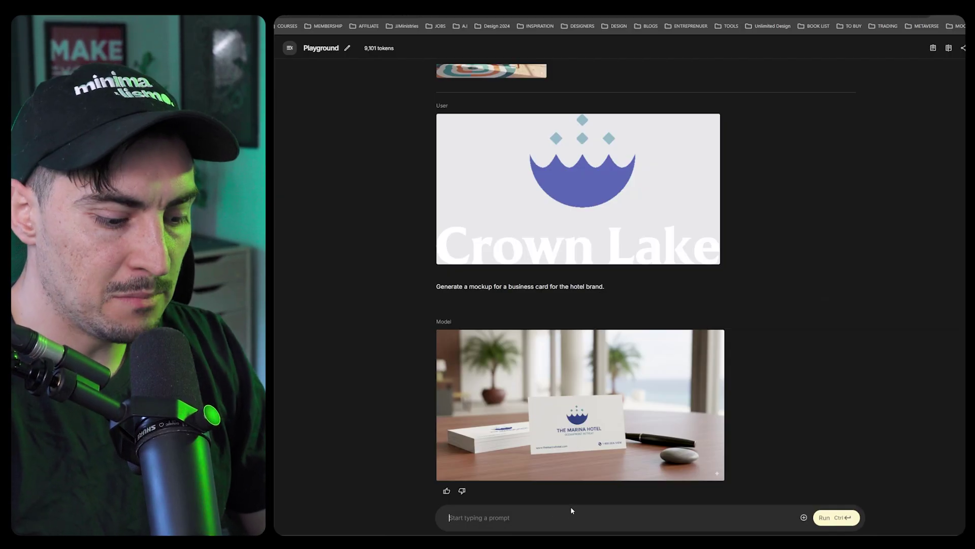
type("create a empty billboard mockup i can edit later. ]should be nighttime, on a well known city")
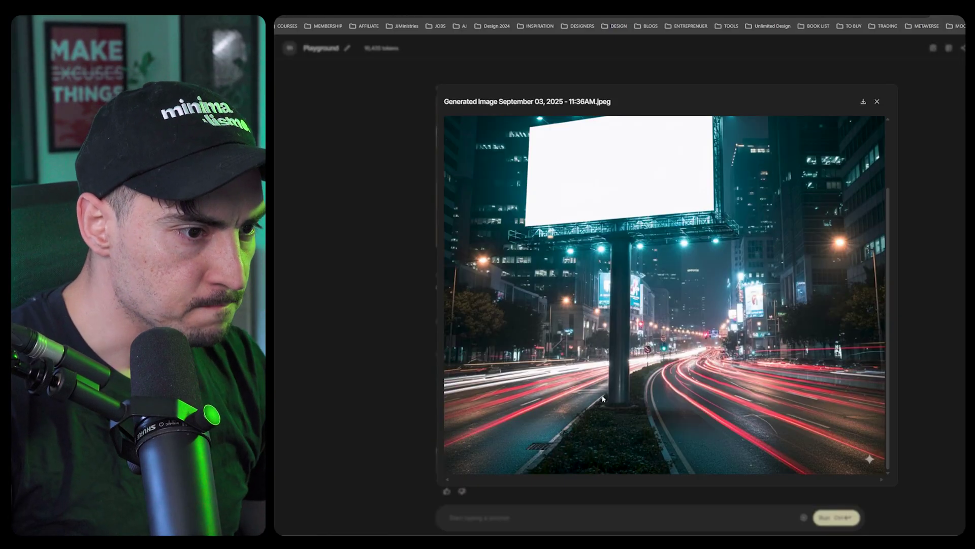
scroll(603, 399, "up", 3)
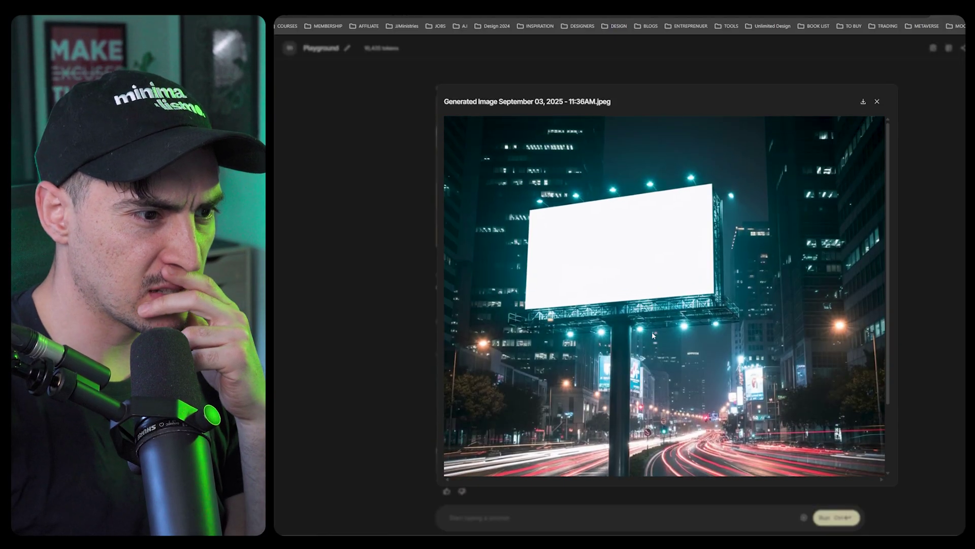
scroll(656, 326, "down", 2)
scroll(645, 285, "up", 2)
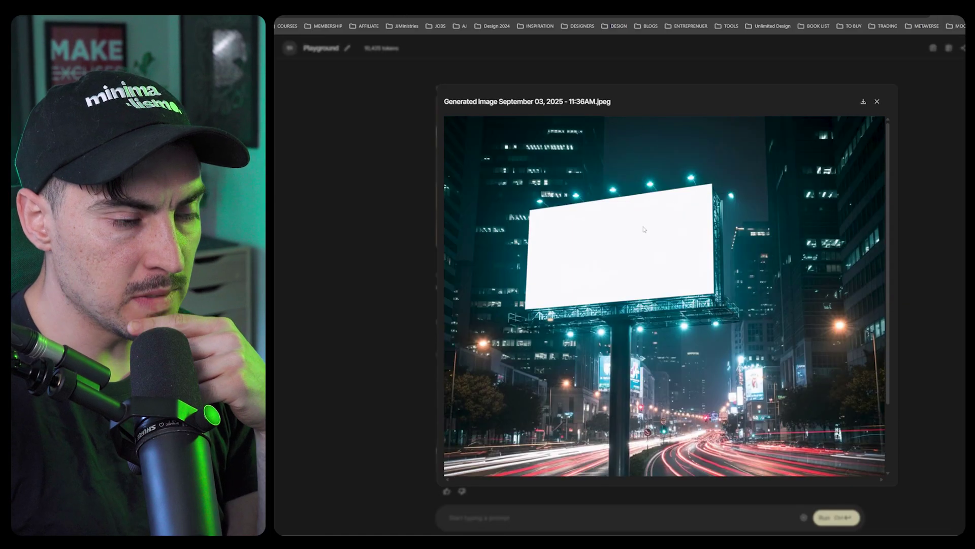
Save a copy of the generated billboard image
right_click(749, 188)
left_click(780, 218)
key("Return")
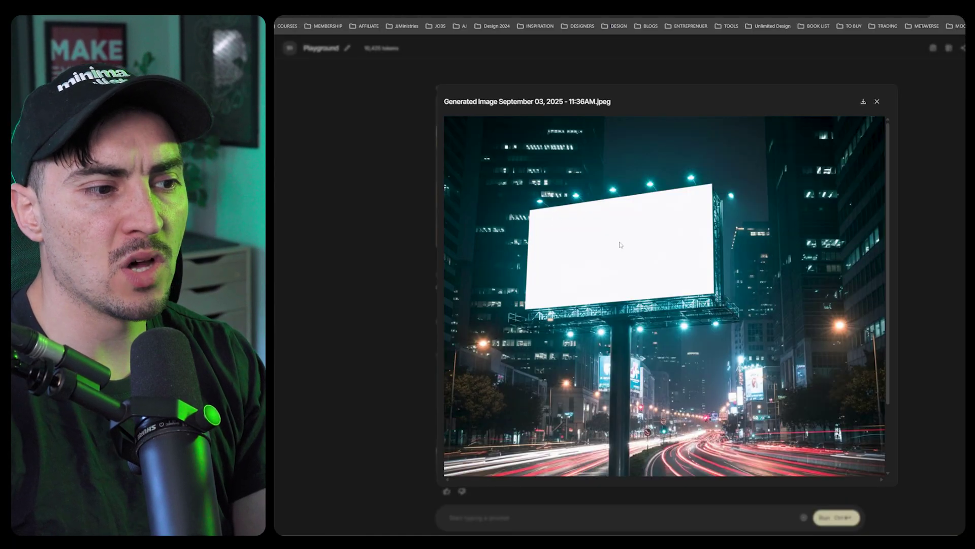
Finish the beer packaging prompt and close the enlarged packaging image
scroll(619, 243, "down", 2)
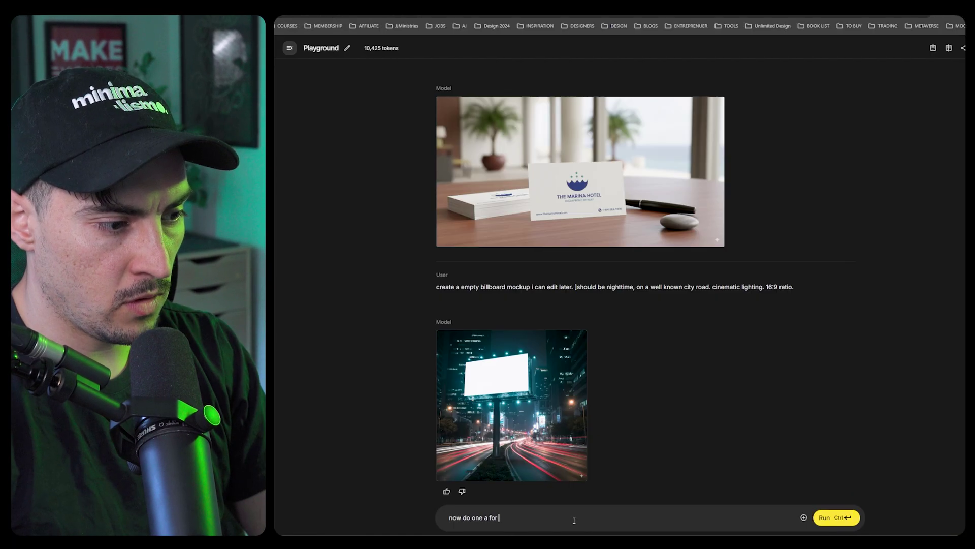
type("packaging")
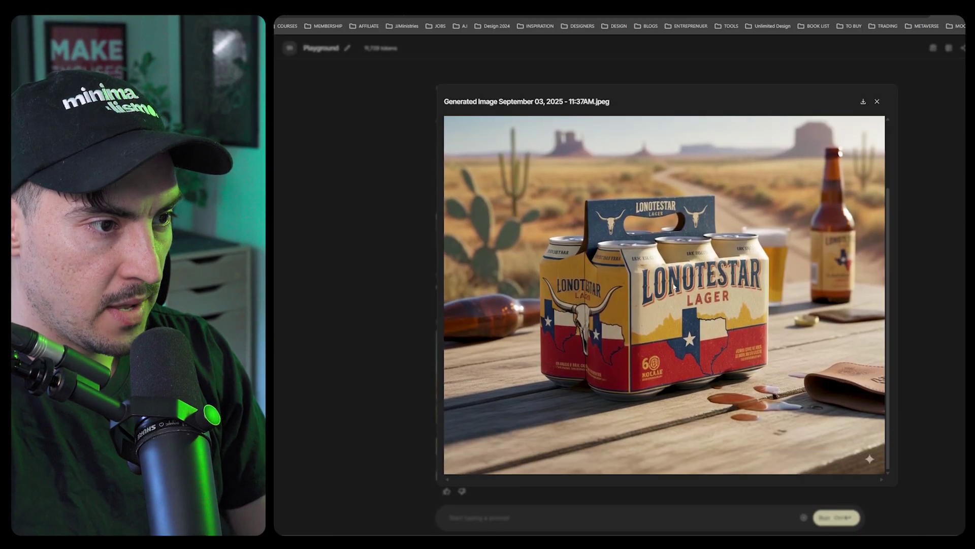
left_click(926, 358)
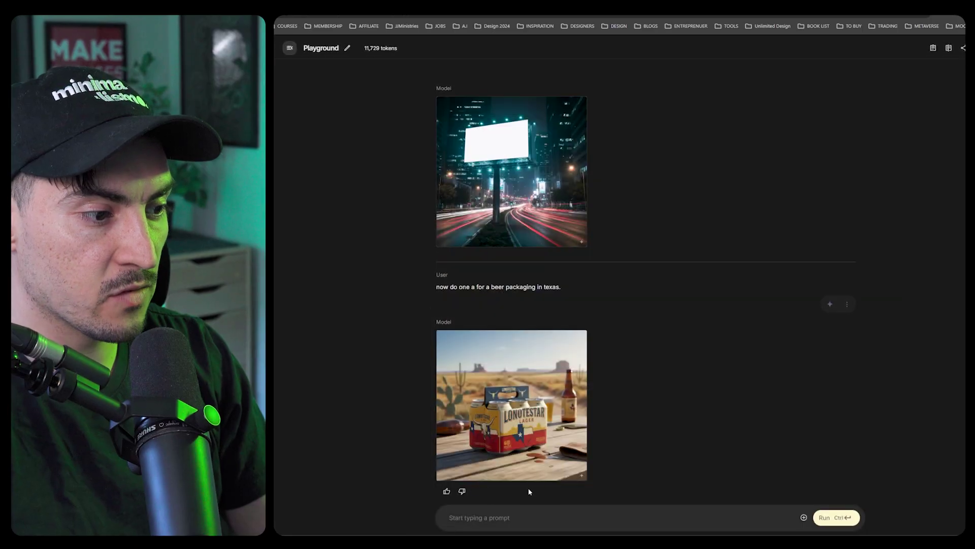
Ask for plain beige cans without labels or icons, then inspect the result enlarged
left_click(553, 516)
type("le")
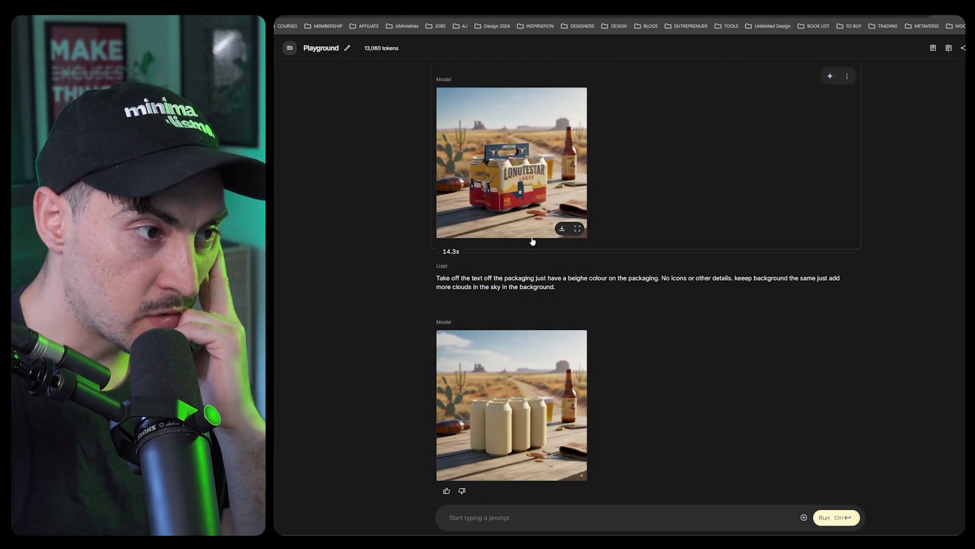
left_click(577, 470)
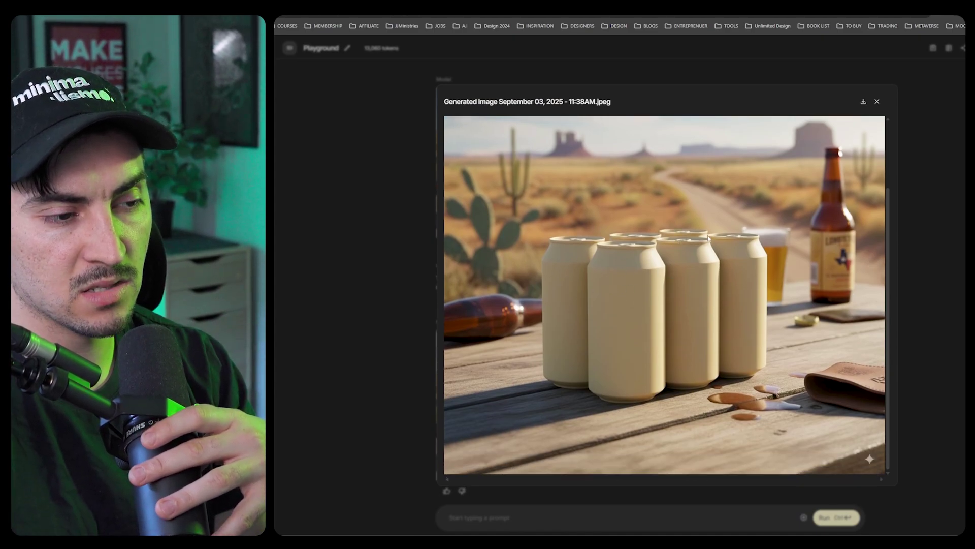
left_click(943, 256)
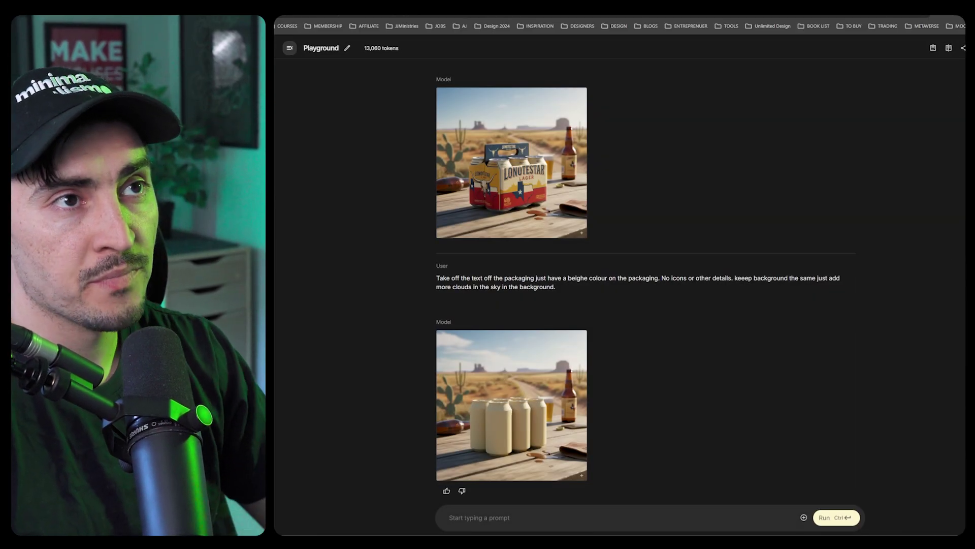
Paste the five flat fitness app icons prompt, remove the stray quote, and submit it
left_click(536, 518)
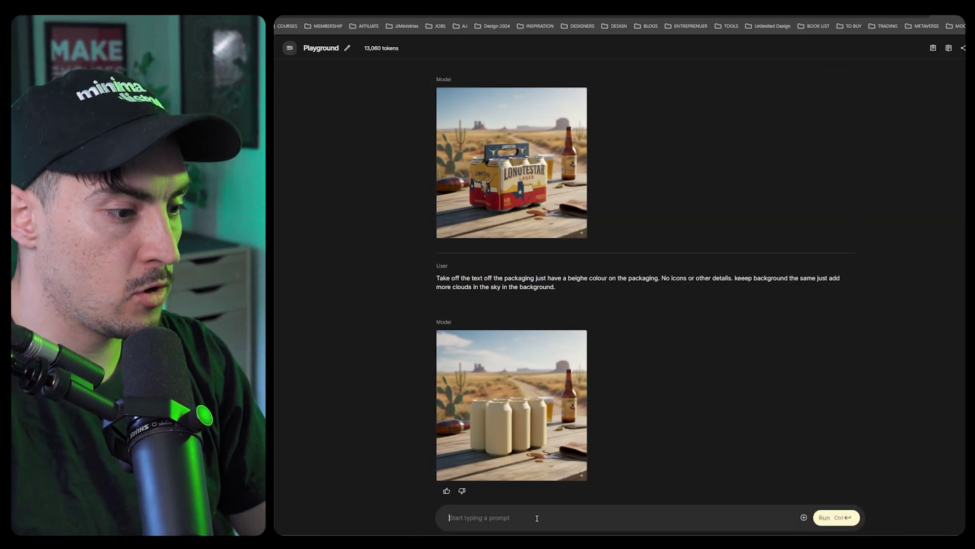
type("\"Create a set of 5 flat vector-style icons for a fitness app: dumbbell, running shoe, stopwatch, water bottle, and heart. Keep them simple, minimal, and consistent.")
left_click(453, 513)
key("BackSpace")
left_click(606, 522)
left_click(836, 518)
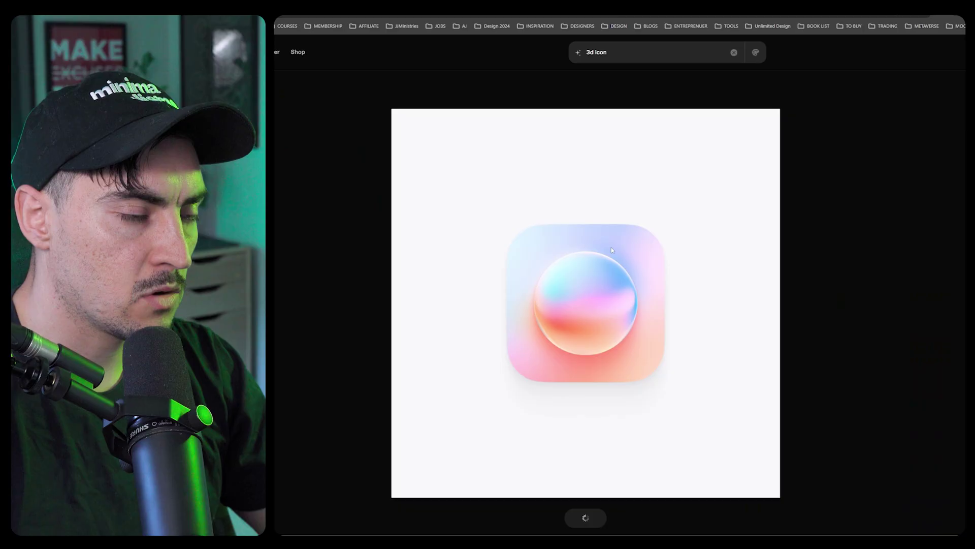
Use an image's context menu, then view the fitness icon set full size
right_click(564, 227)
left_click(607, 260)
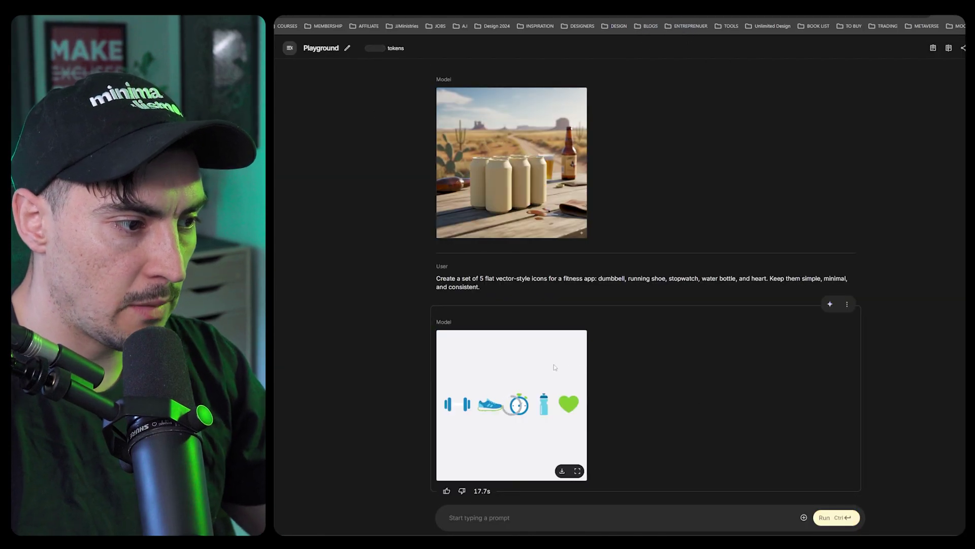
left_click(569, 407)
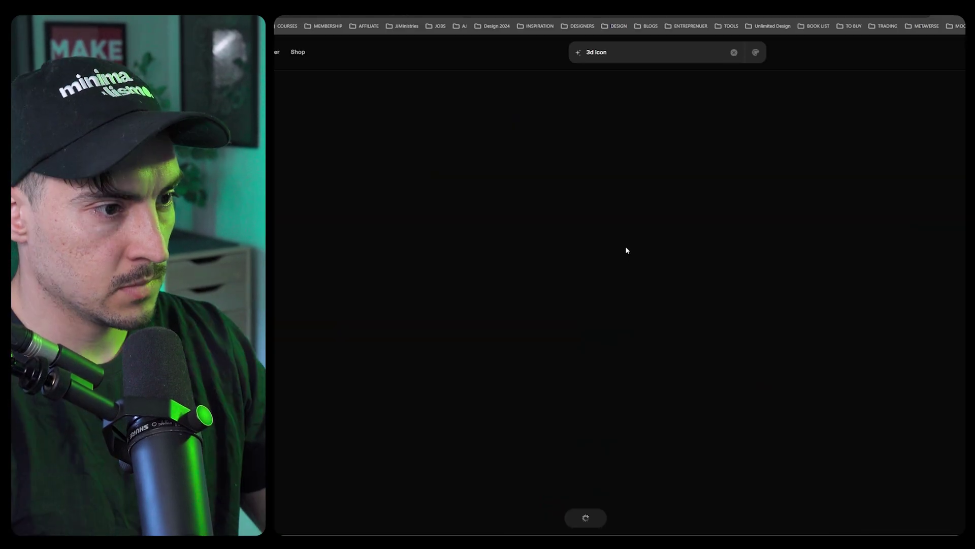
Paste the copied 3D icon reference and request 6 burger-brand icons in yellow and red-orange
right_click(626, 244)
left_click(655, 281)
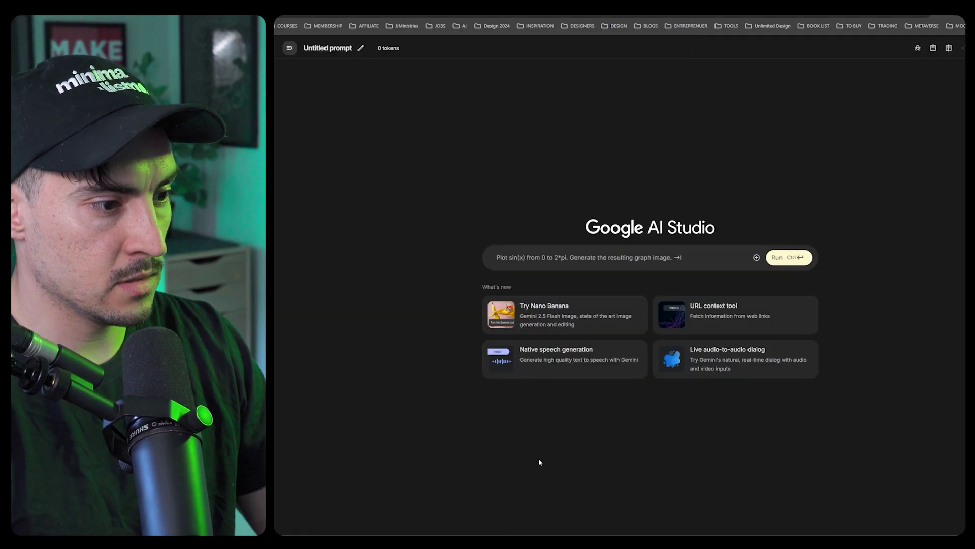
key("ctrl+v")
type("Generate m")
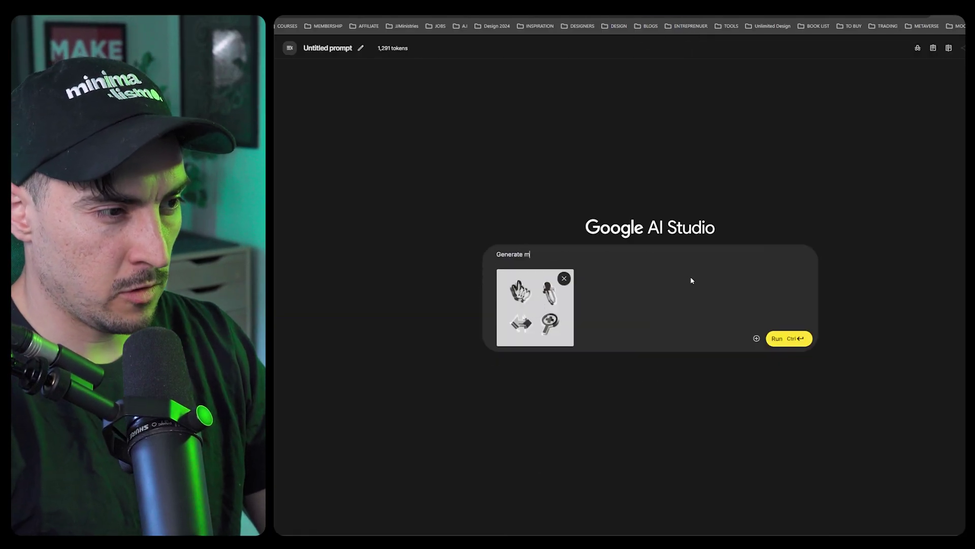
type("e 6 icon")
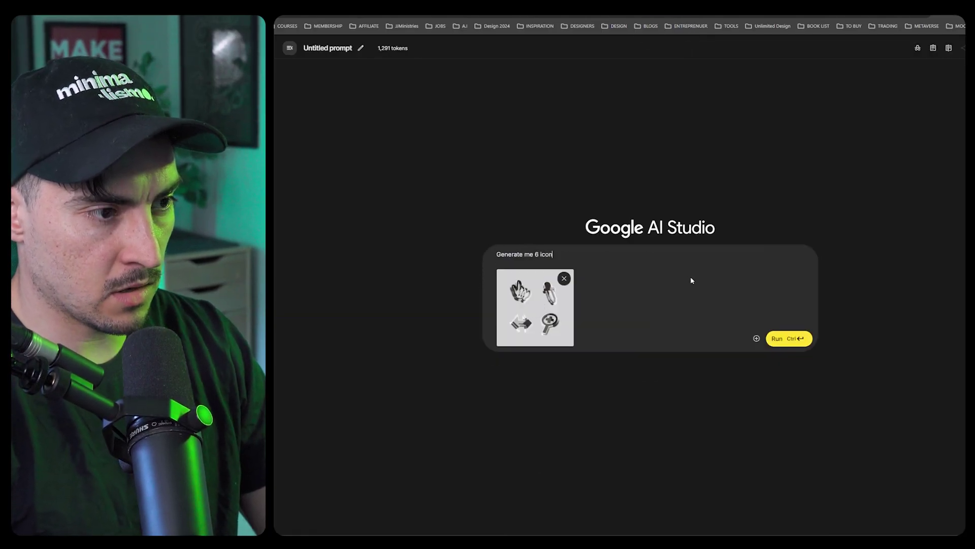
type("s for a burger brand")
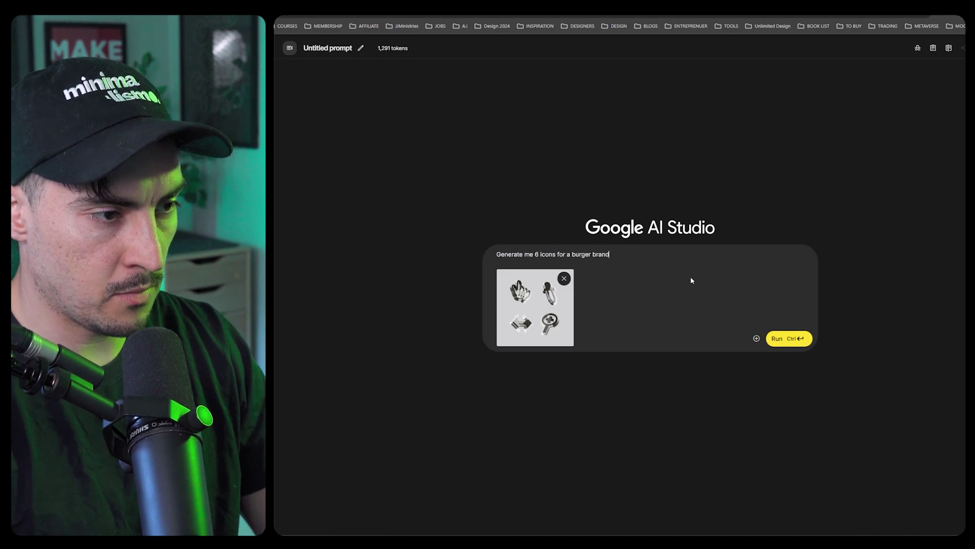
type(" in this t")
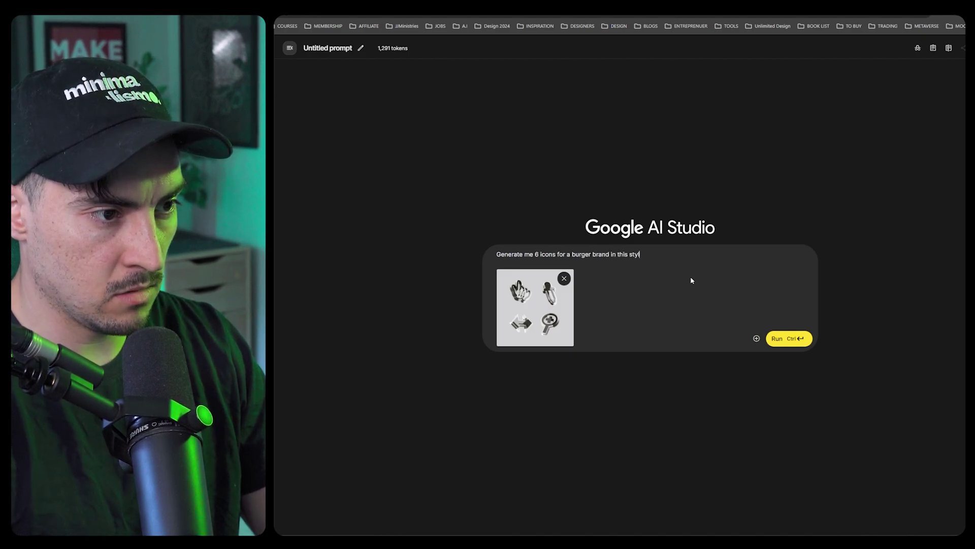
type("e of 3D icon. Use")
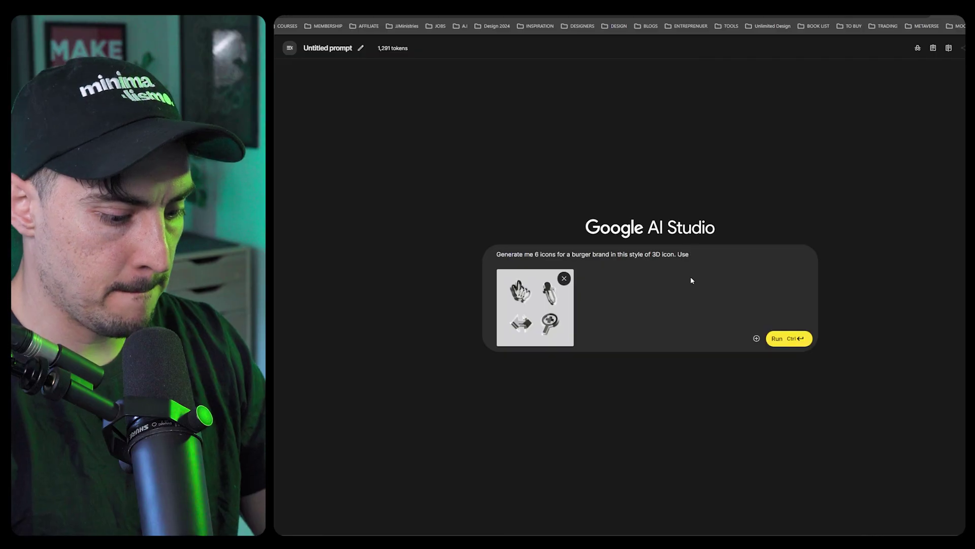
type(" yellow and red orange ")
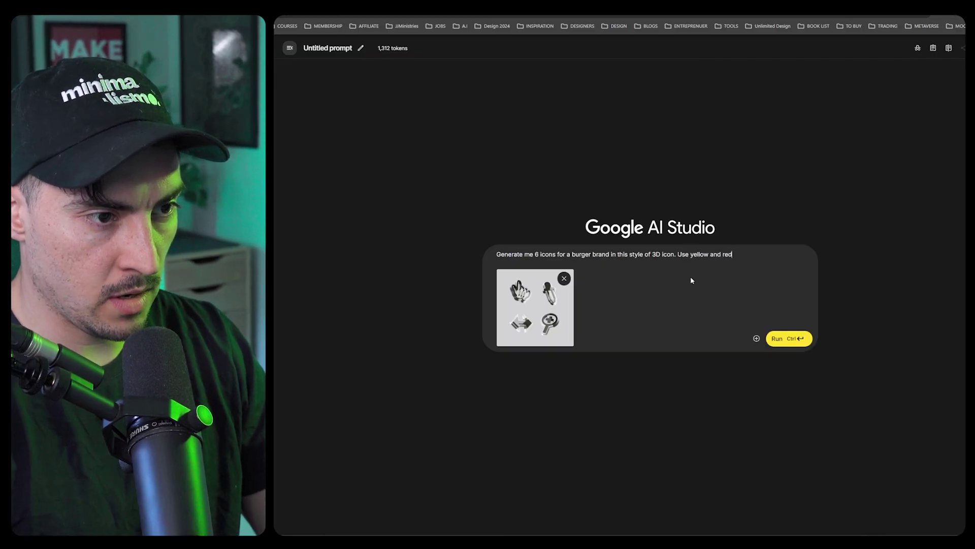
type("colours.")
key("ctrl+Return")
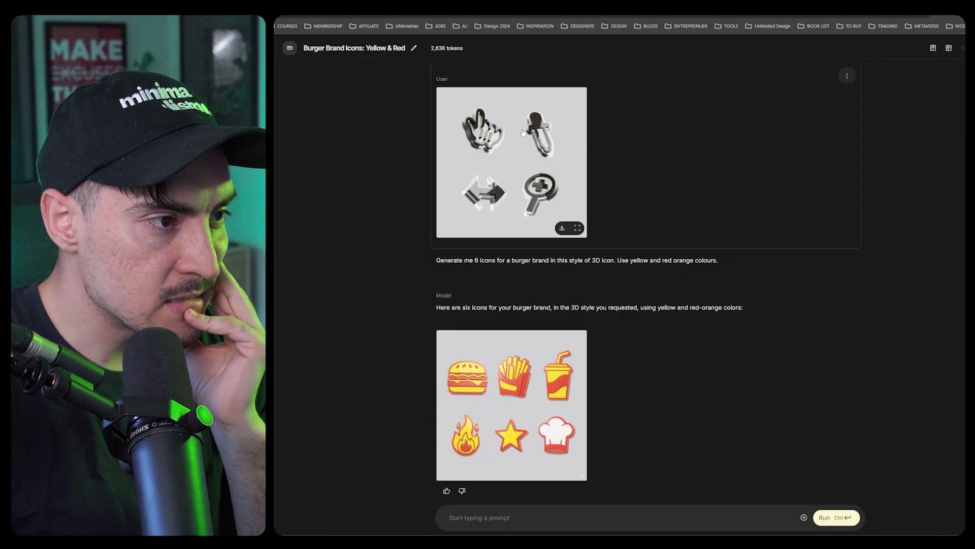
Inspect the 3D reference image and the six generated burger icons at full size
left_click(507, 157)
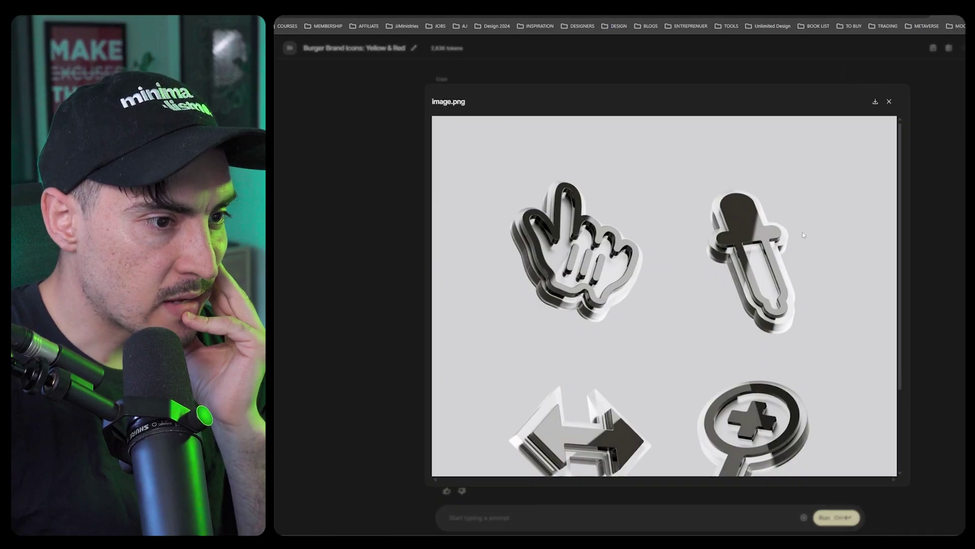
scroll(803, 230, "down", 2)
scroll(759, 155, "up", 2)
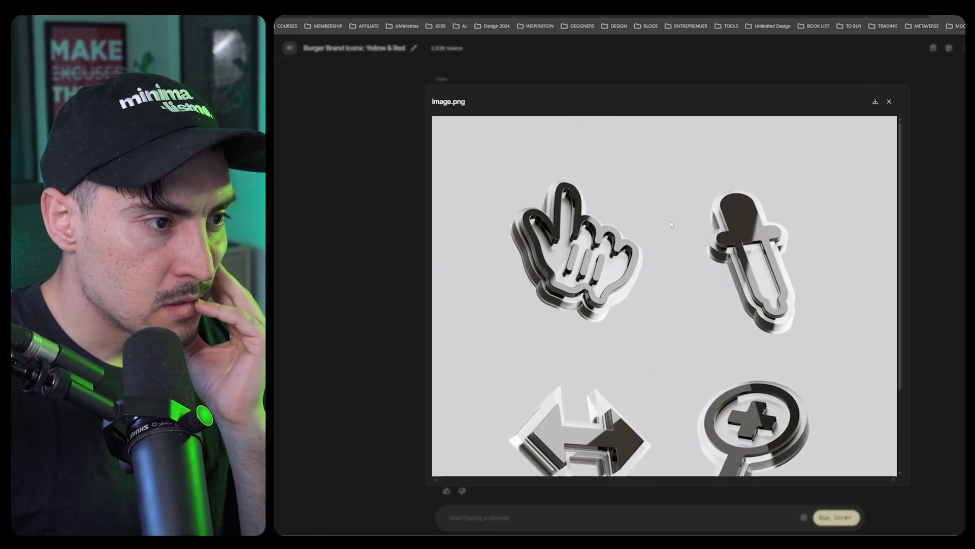
scroll(548, 245, "down", 3)
key("Escape")
left_click(549, 396)
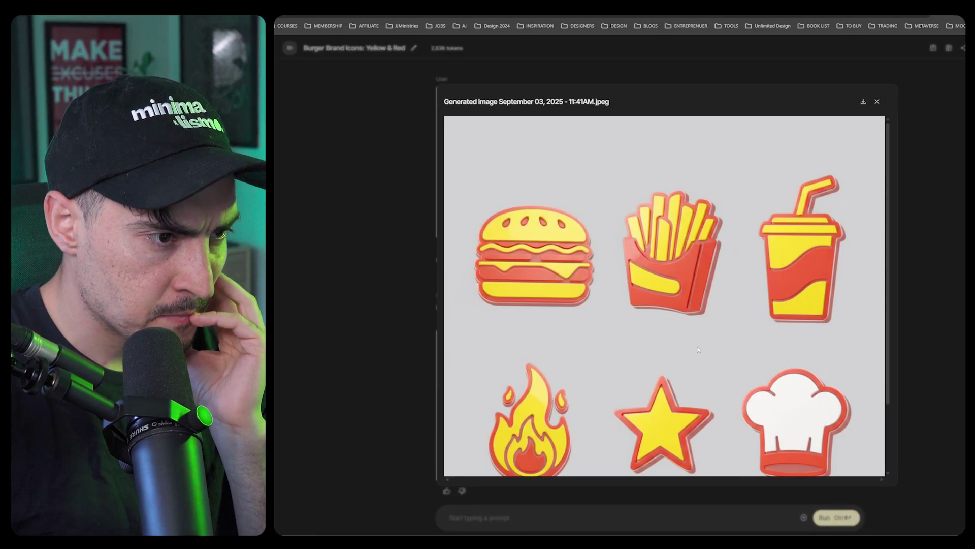
scroll(715, 331, "down", 2)
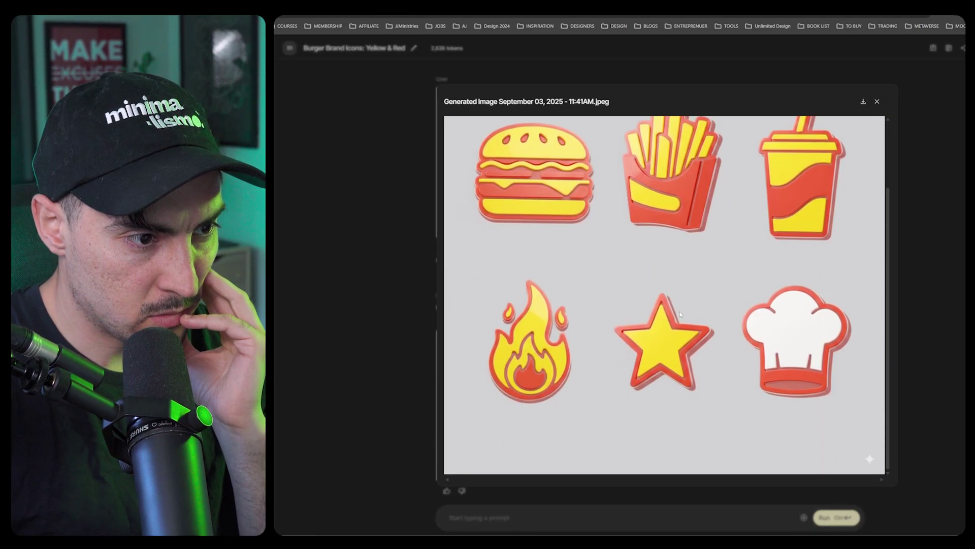
scroll(680, 311, "up", 2)
left_click(922, 275)
Reopen the reference and the burger icons to compare their styles
left_click(511, 163)
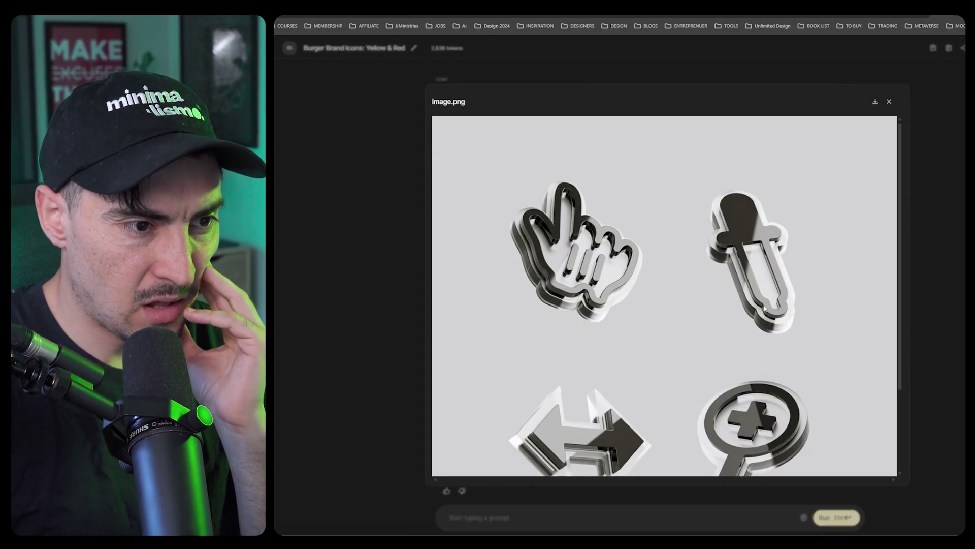
left_click(909, 278)
left_click(600, 377)
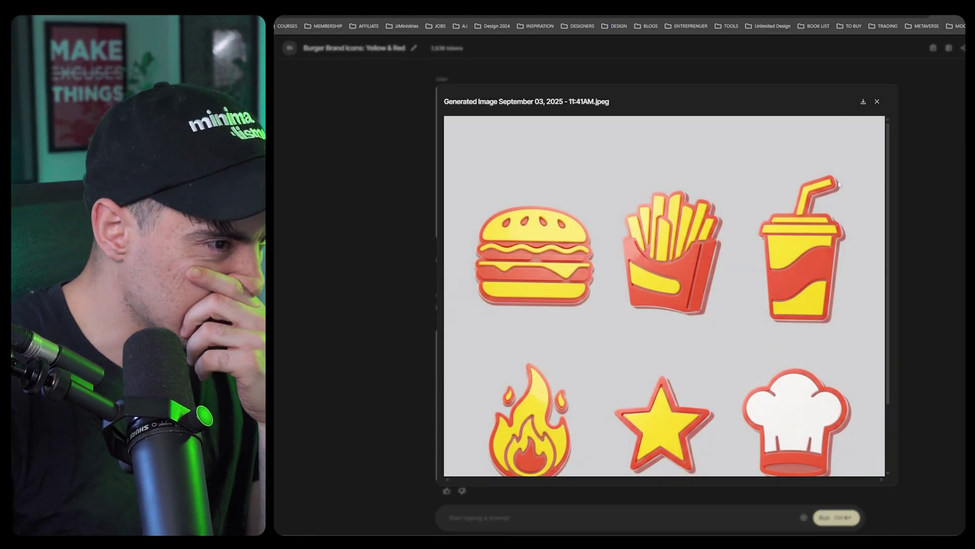
scroll(853, 191, "down", 2)
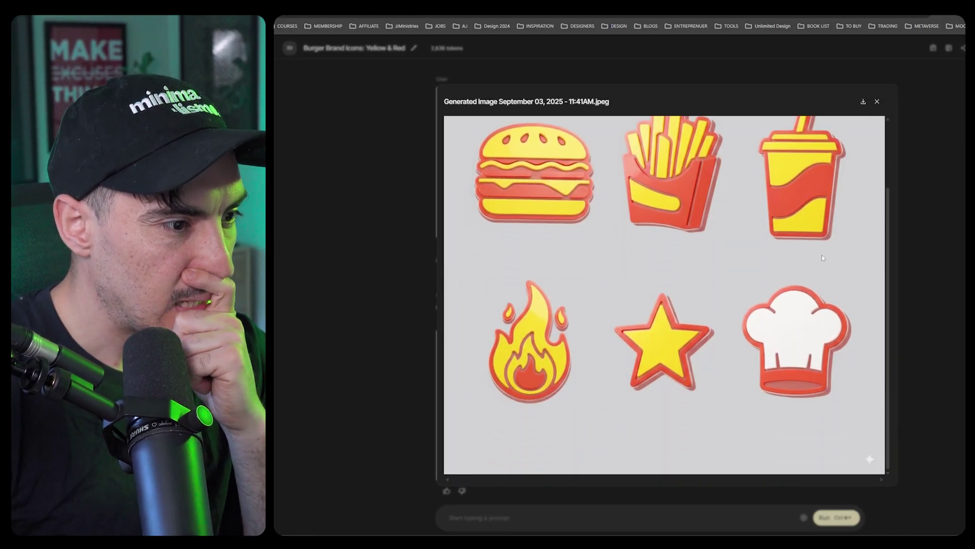
scroll(822, 258, "up", 2)
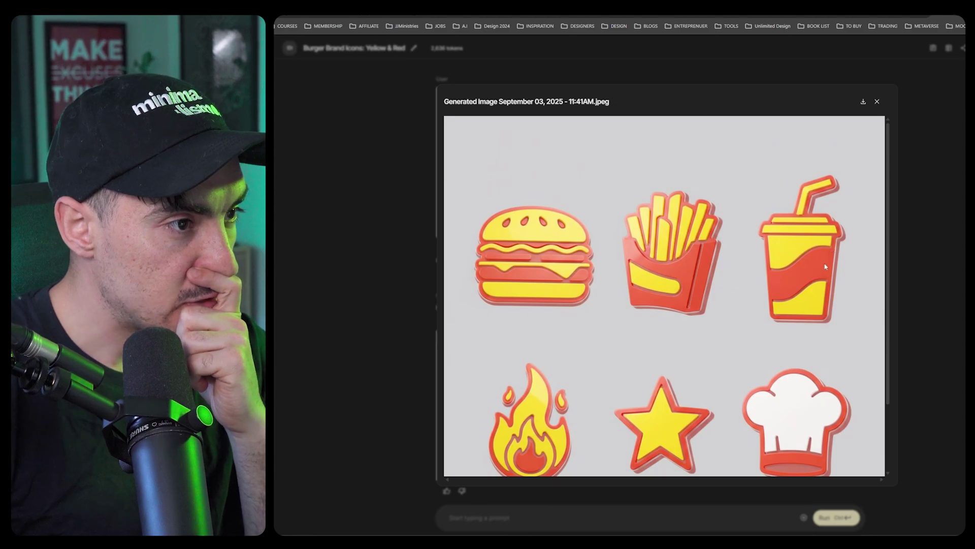
Inspect the yellow-background burger icons with deeper extrusion and bolder outlines at full size
left_click(928, 303)
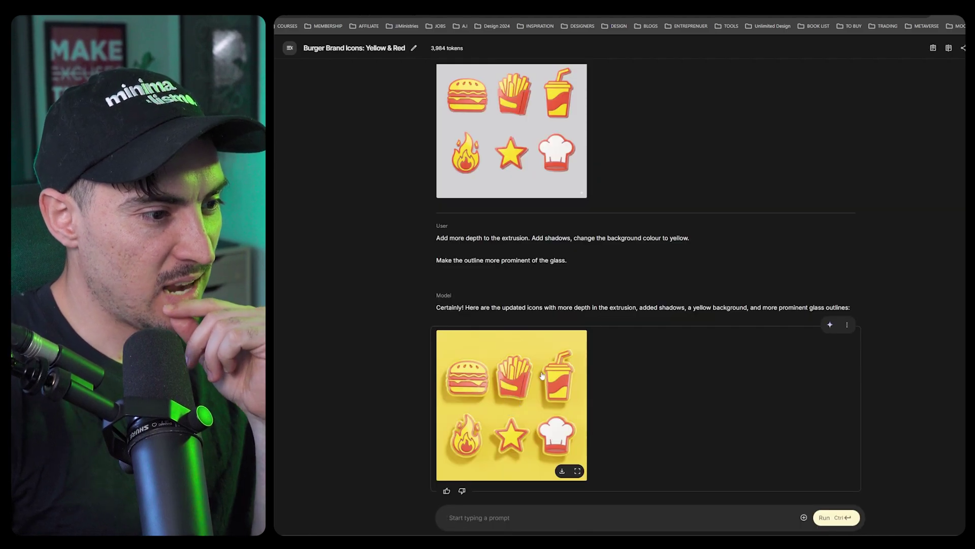
left_click(578, 471)
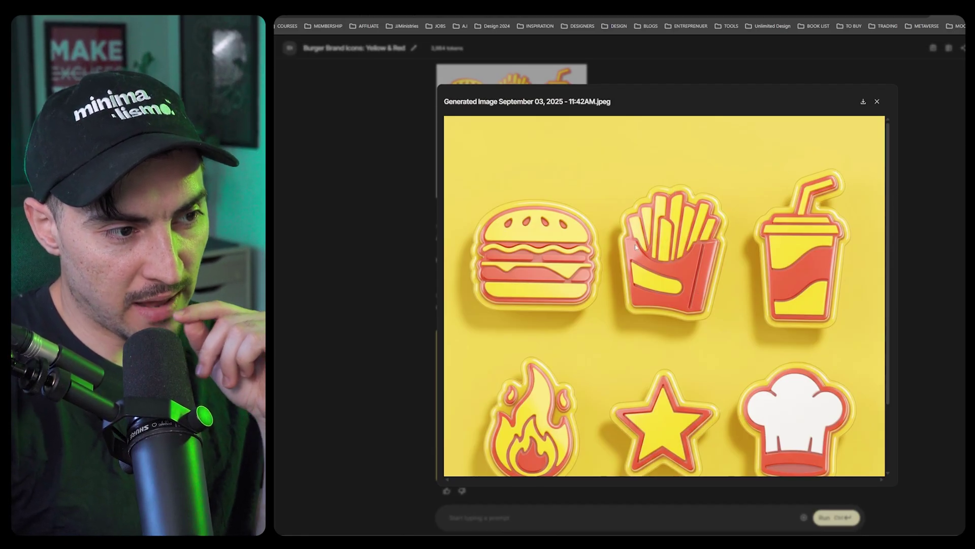
scroll(572, 308, "down", 2)
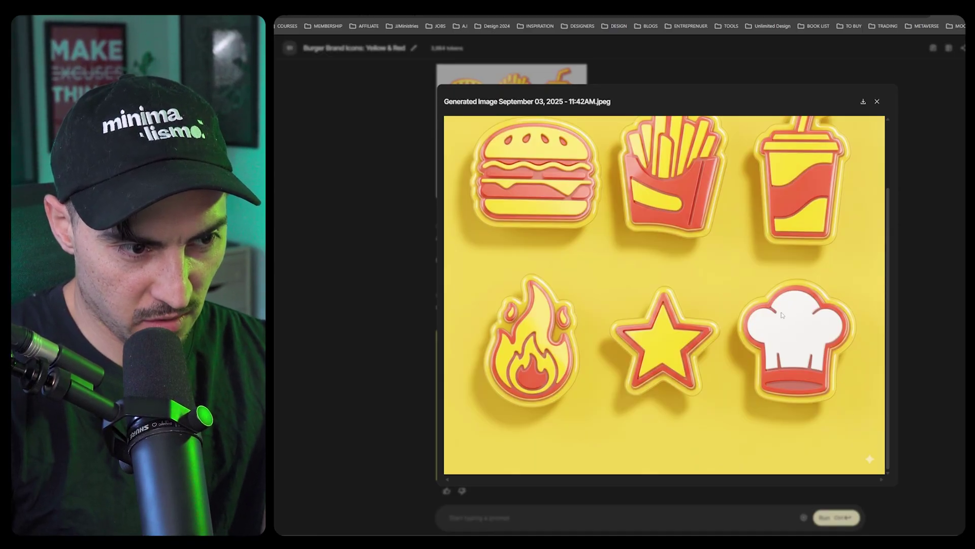
scroll(689, 237, "up", 2)
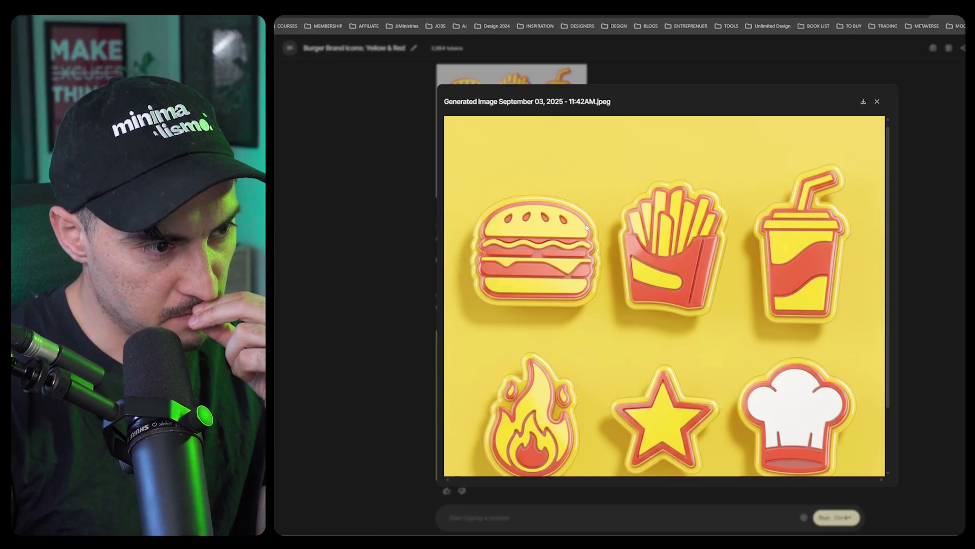
key("Escape")
scroll(616, 344, "up", 5)
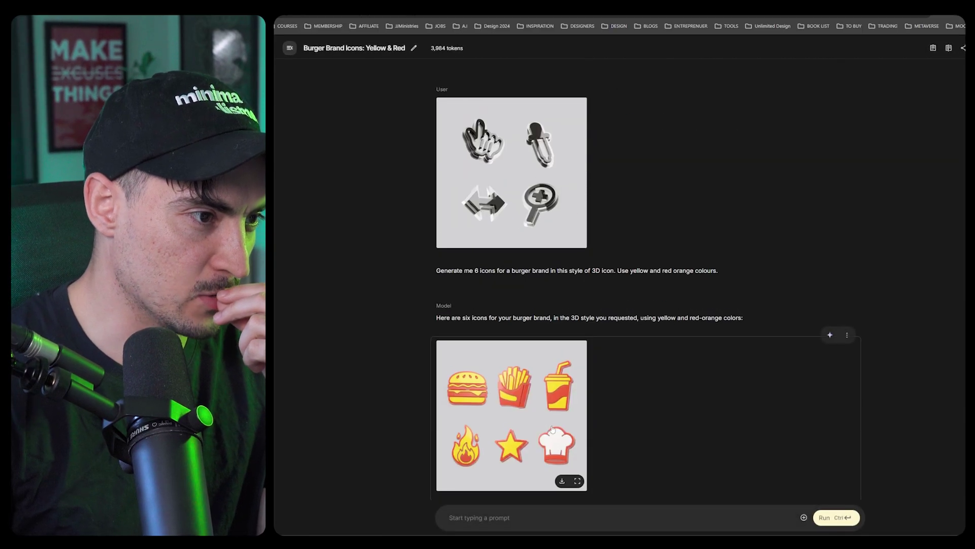
scroll(551, 429, "down", 5)
Request a burger-wrap pattern from the icons and review the enlarged result
type("Now generat")
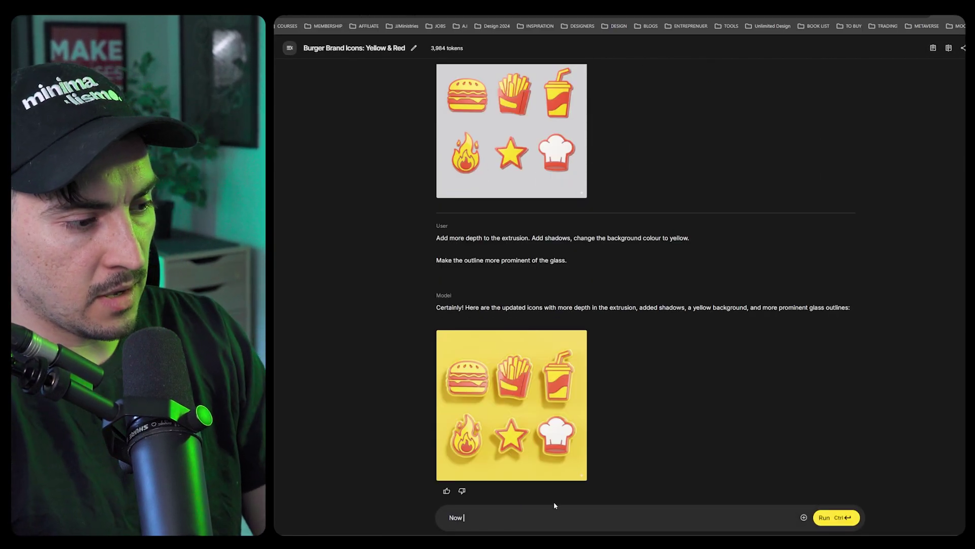
type("e a burger pa")
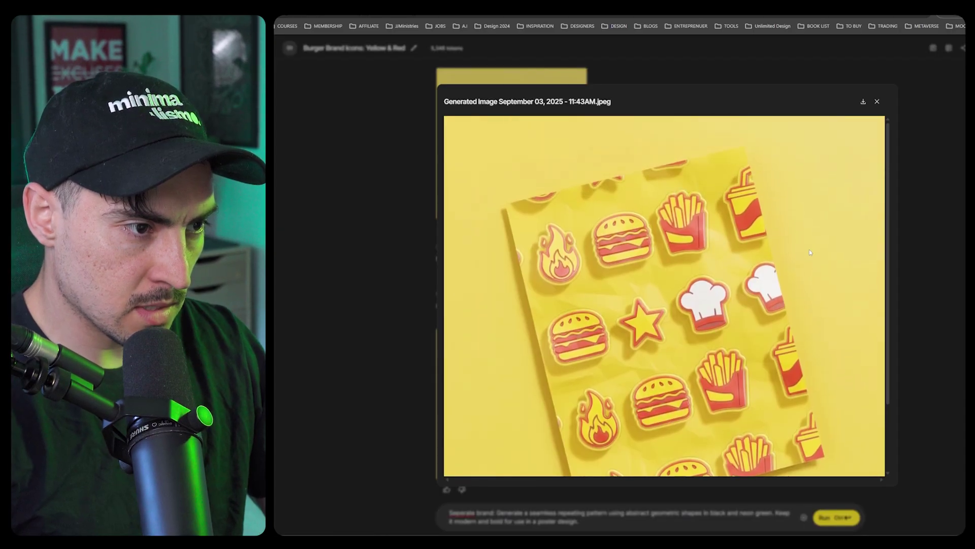
scroll(739, 238, "down", 3)
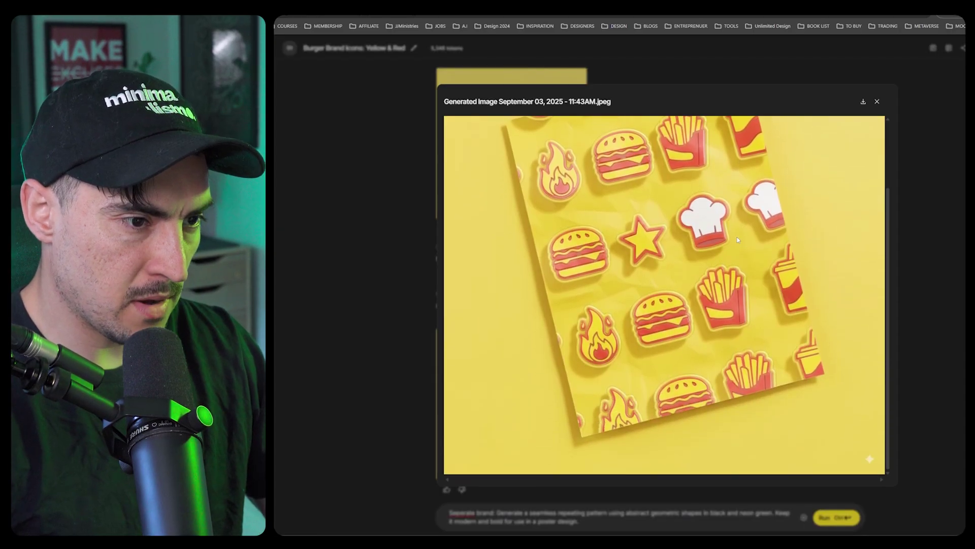
scroll(812, 265, "up", 3)
scroll(663, 361, "down", 3)
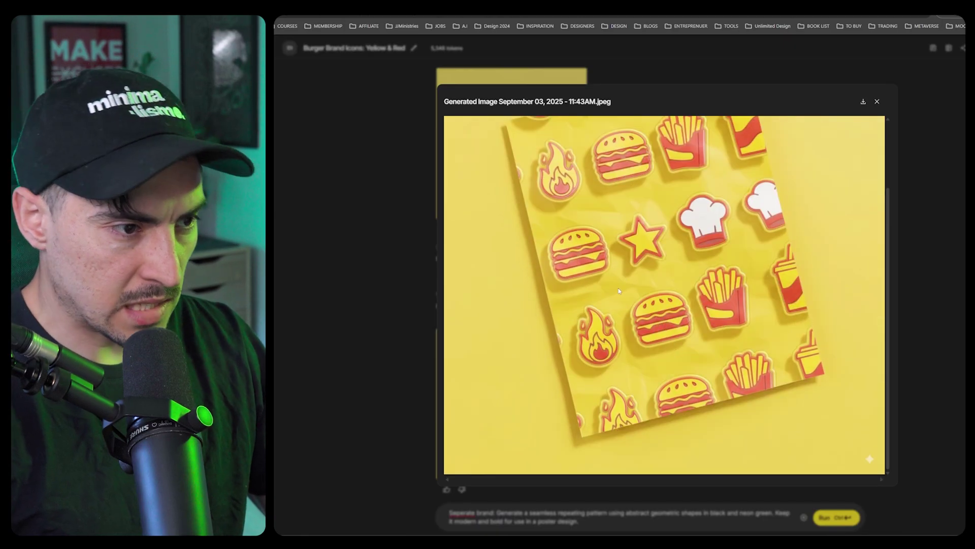
key("Escape")
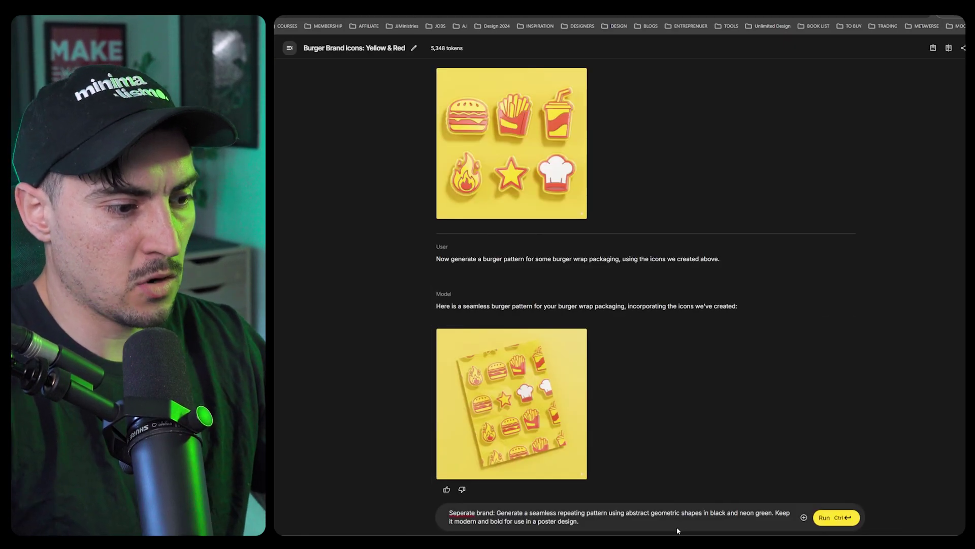
Generate a seamless black and neon-green geometric pattern for a separate brand and inspect it
key("ctrl+Return")
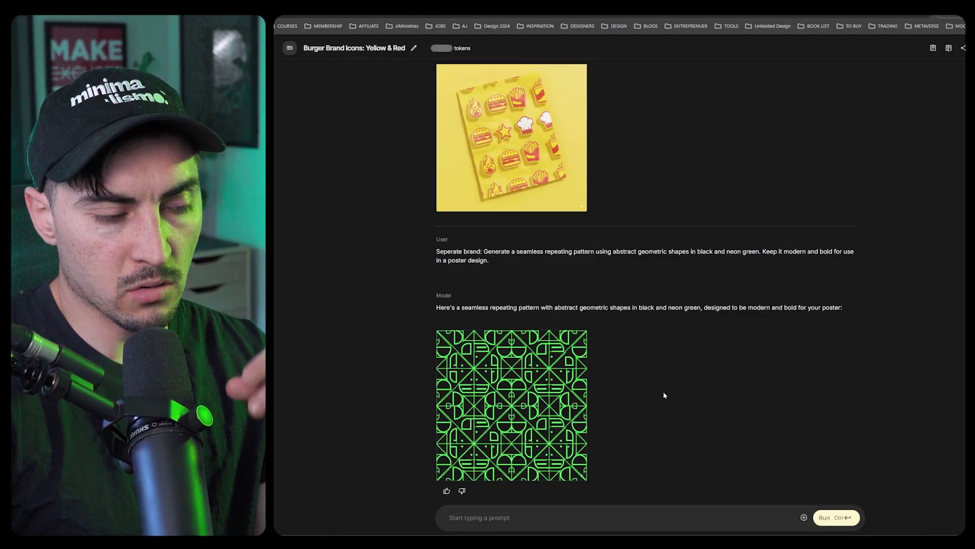
mouse_move(573, 406)
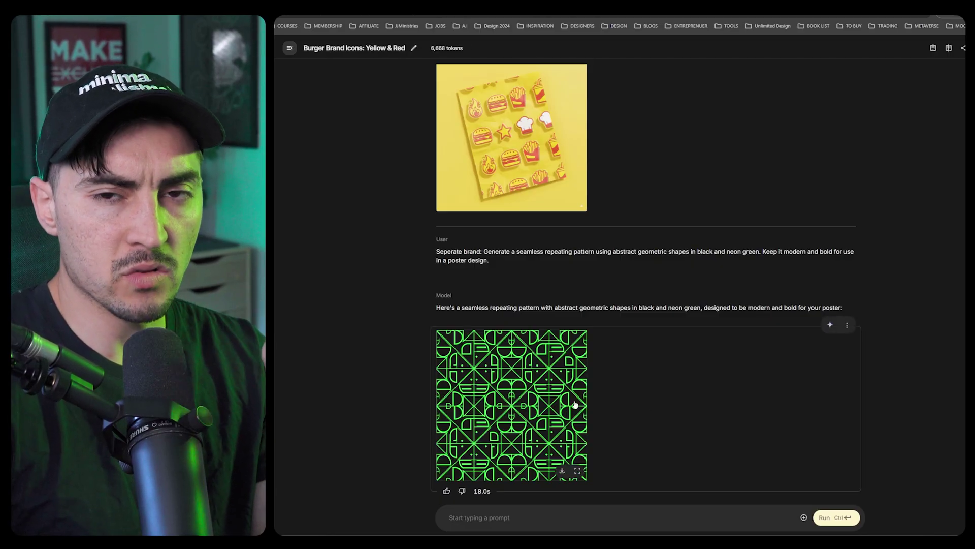
left_click(575, 404)
scroll(670, 382, "down", 2)
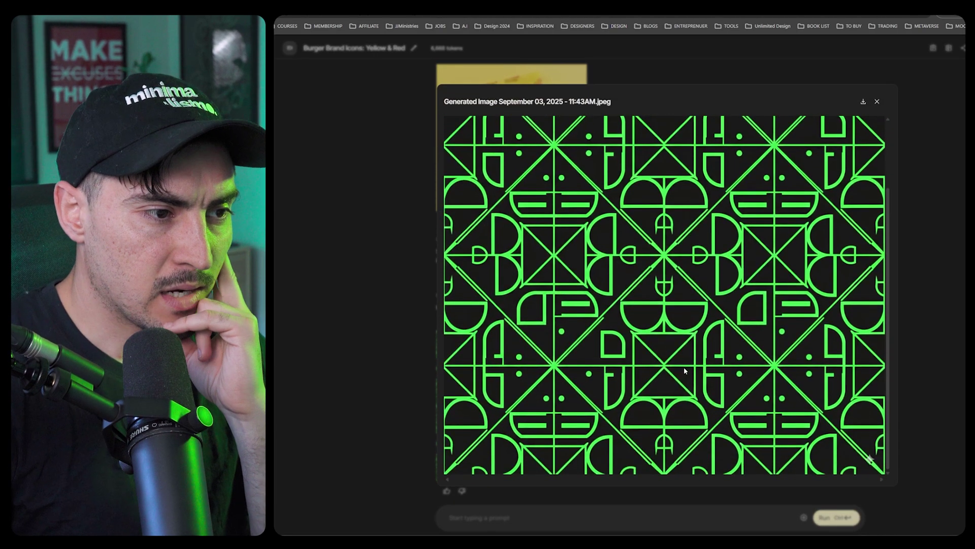
scroll(690, 364, "up", 2)
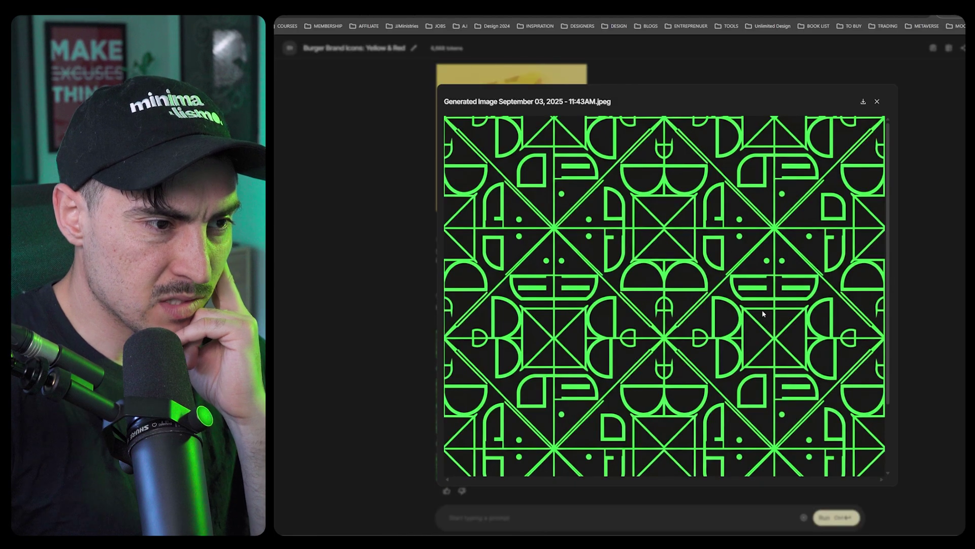
scroll(766, 323, "down", 2)
key("Escape")
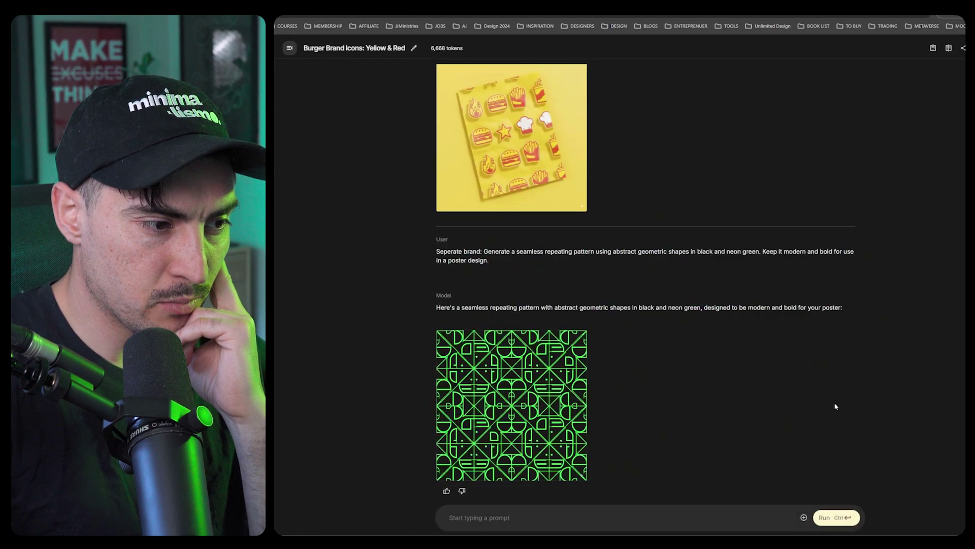
left_click(529, 402)
scroll(701, 417, "down", 1)
scroll(701, 418, "down", 2)
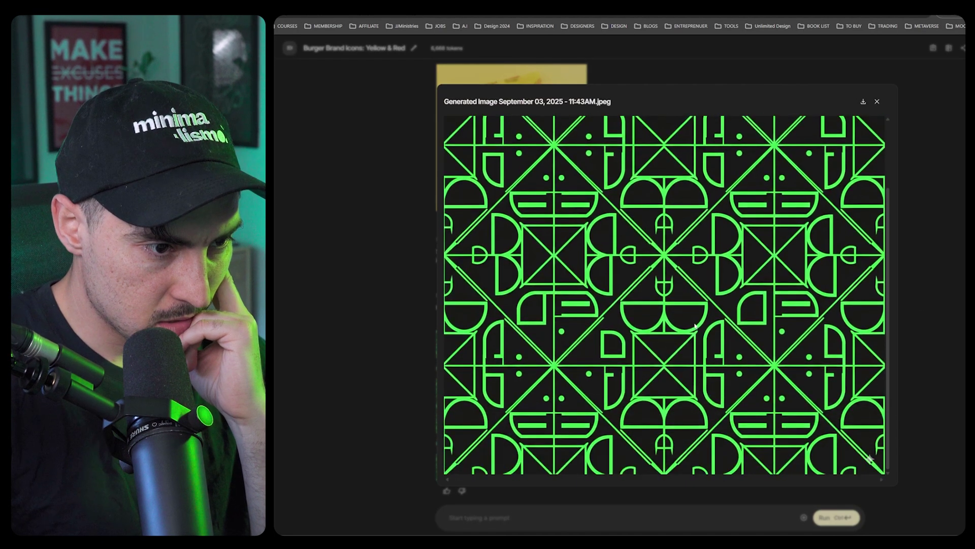
scroll(601, 370, "down", 1)
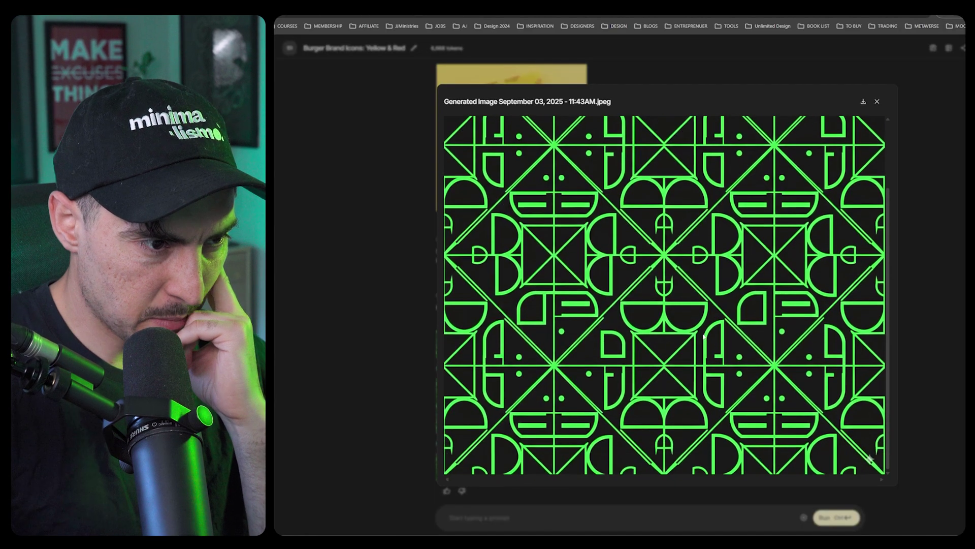
left_click(944, 297)
Ask for 3 geometric-art variations of the pattern in other colours
left_click(558, 517)
type("Ma")
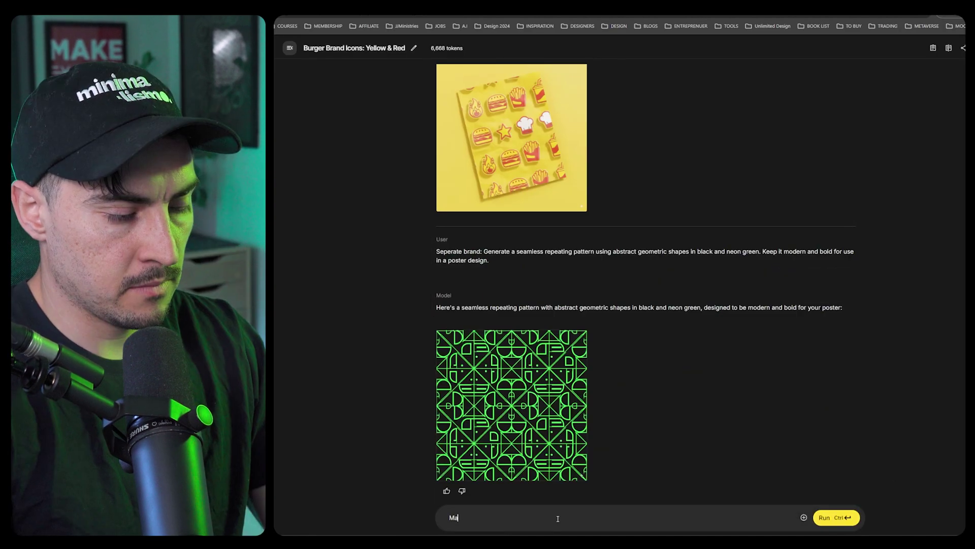
type("ke me 3 variations ")
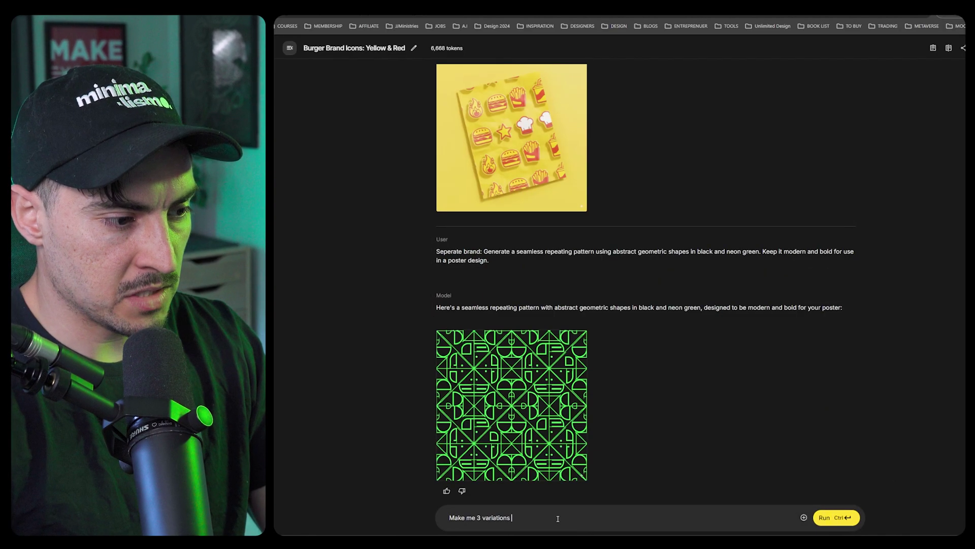
type("of this using geometric art styles. cah")
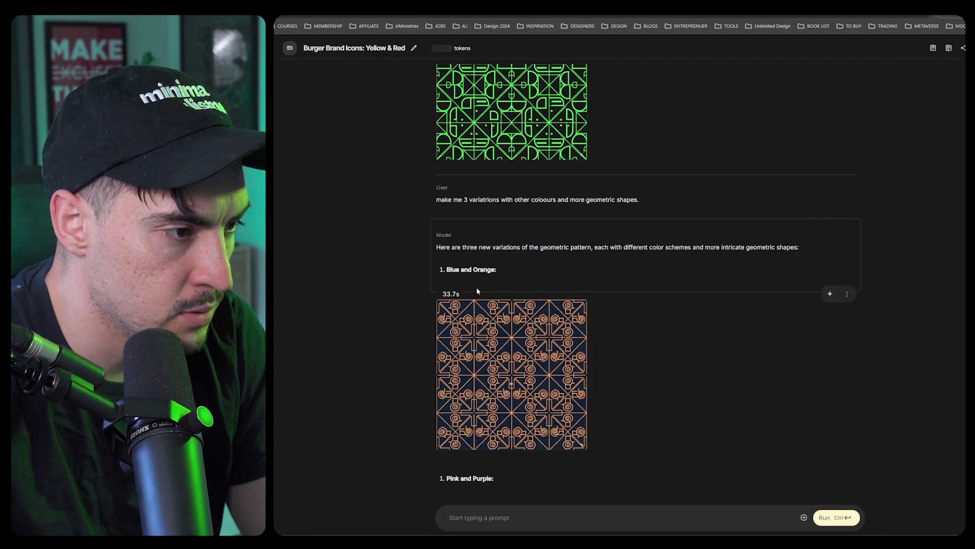
scroll(624, 300, "down", 8)
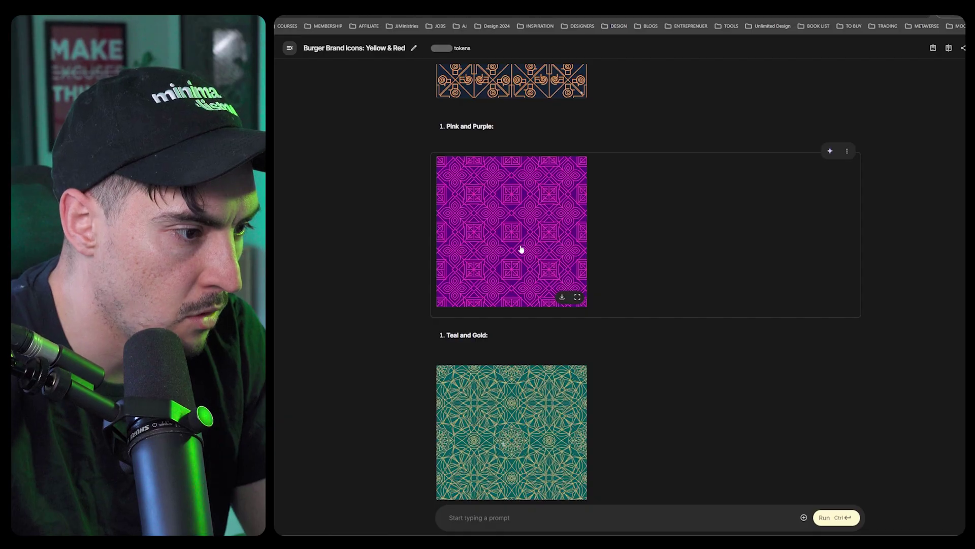
Inspect the Pink and Purple and Teal and Gold variations at full size
left_click(549, 290)
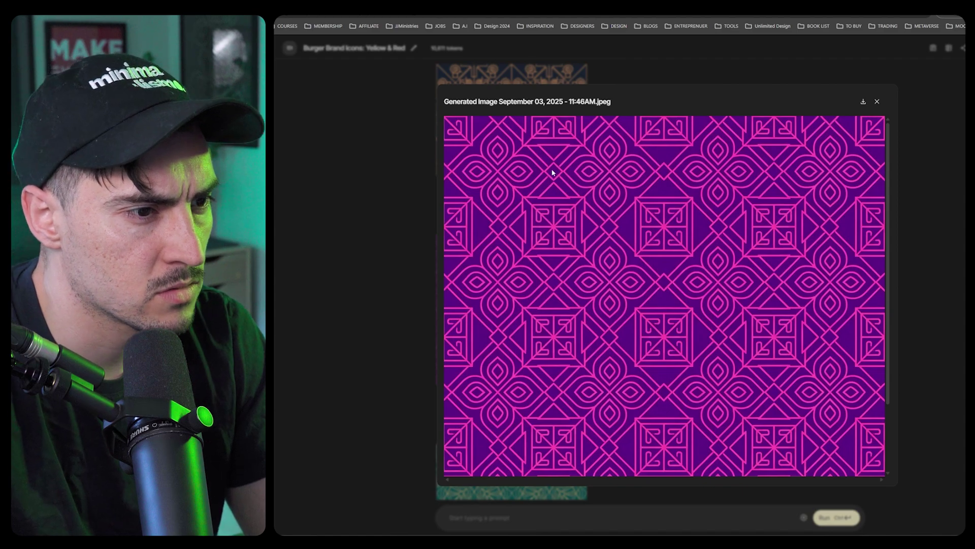
scroll(778, 254, "down", 2)
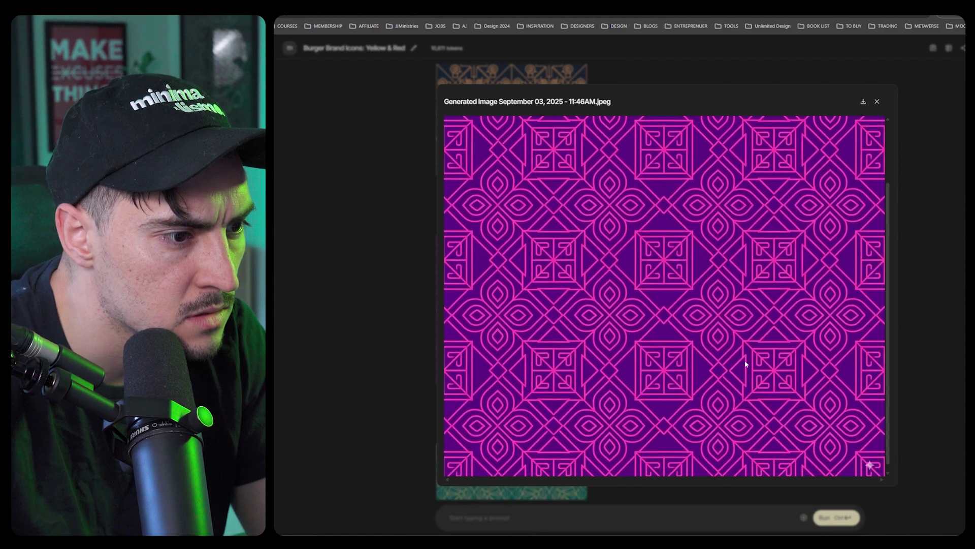
scroll(780, 374, "up", 2)
key("Escape")
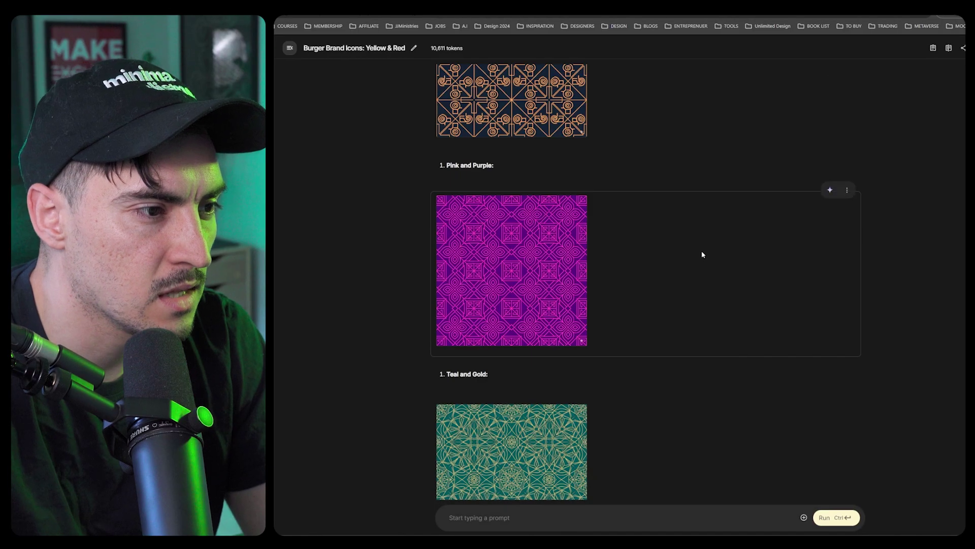
scroll(701, 255, "up", 2)
scroll(628, 322, "down", 4)
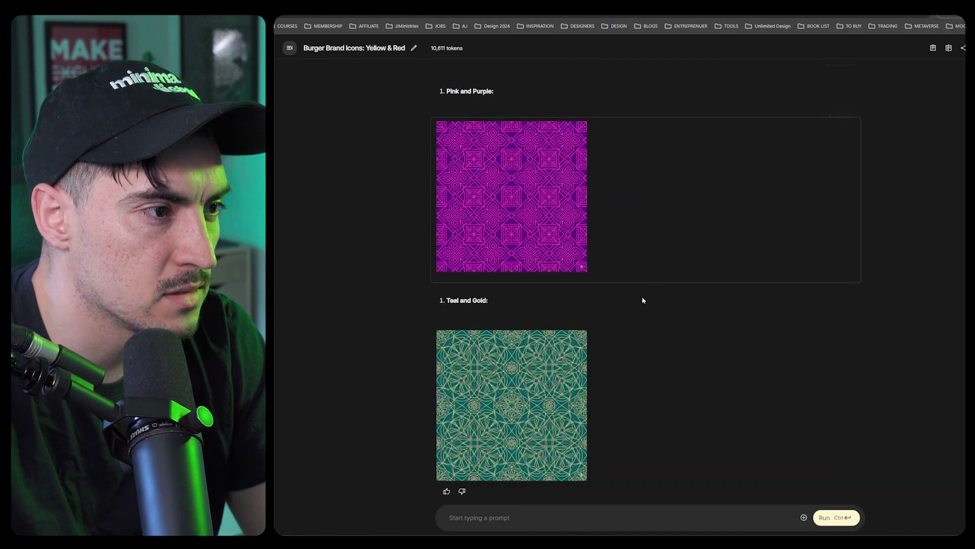
left_click(542, 355)
scroll(774, 355, "down", 2)
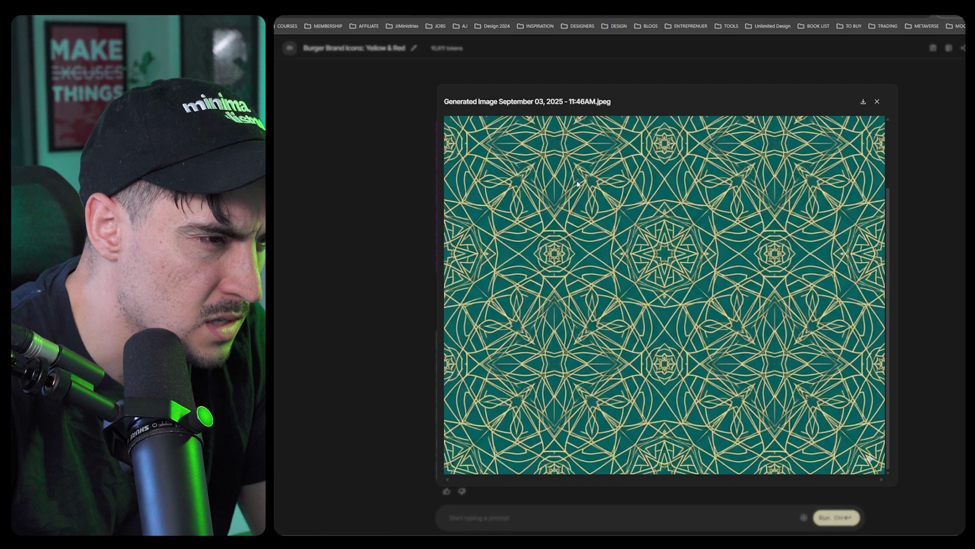
scroll(699, 283, "up", 2)
key("Escape")
left_click(527, 366)
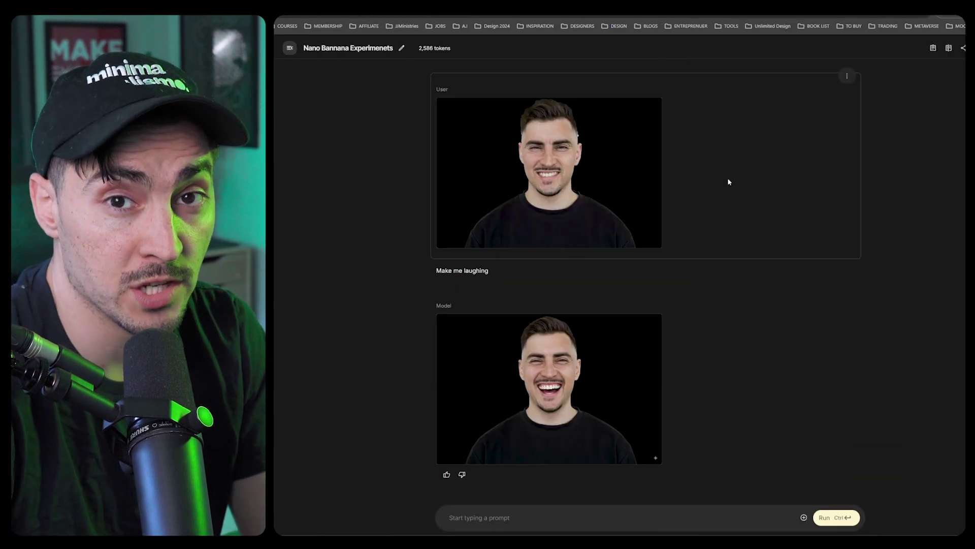
Review the original smiling headshot and the laughing portrait at full size
left_click(686, 102)
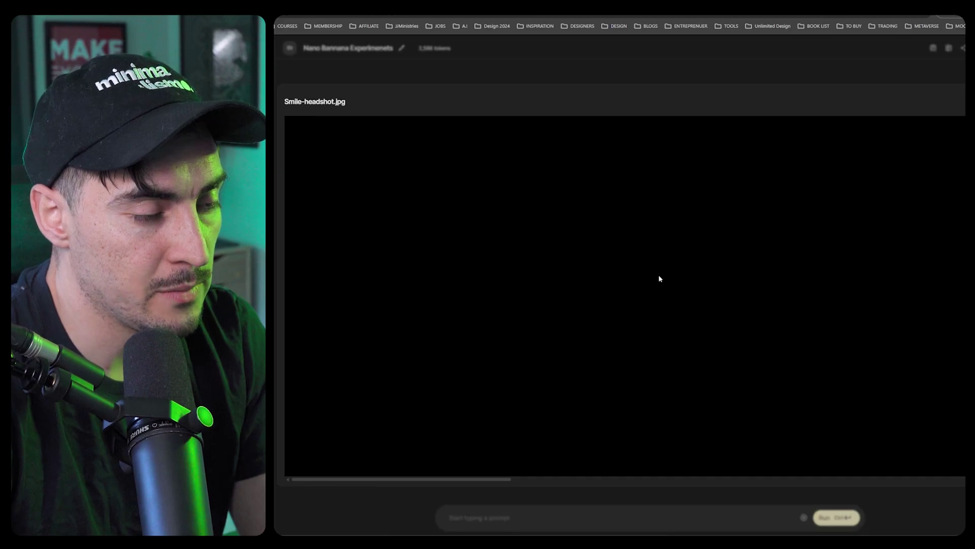
scroll(796, 324, "up", 1)
key("Escape")
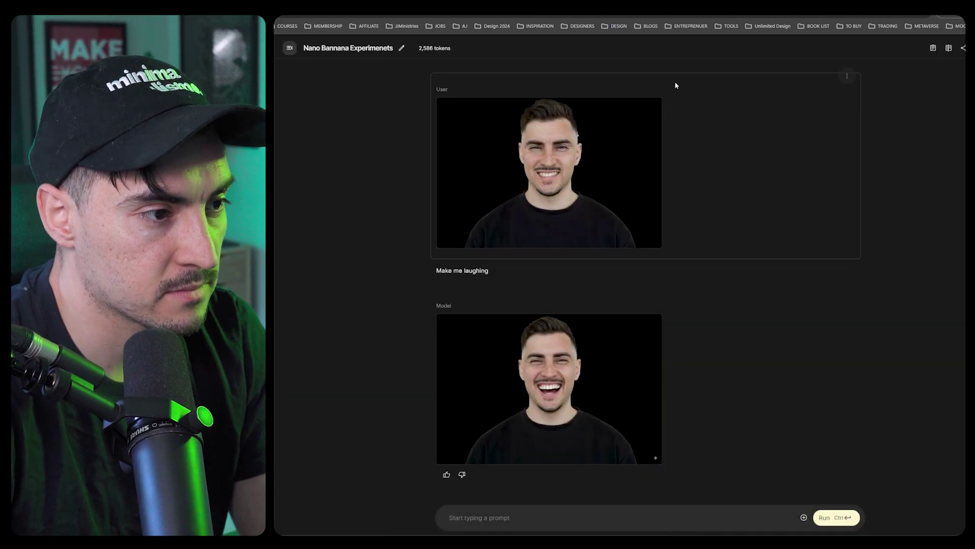
left_click(607, 406)
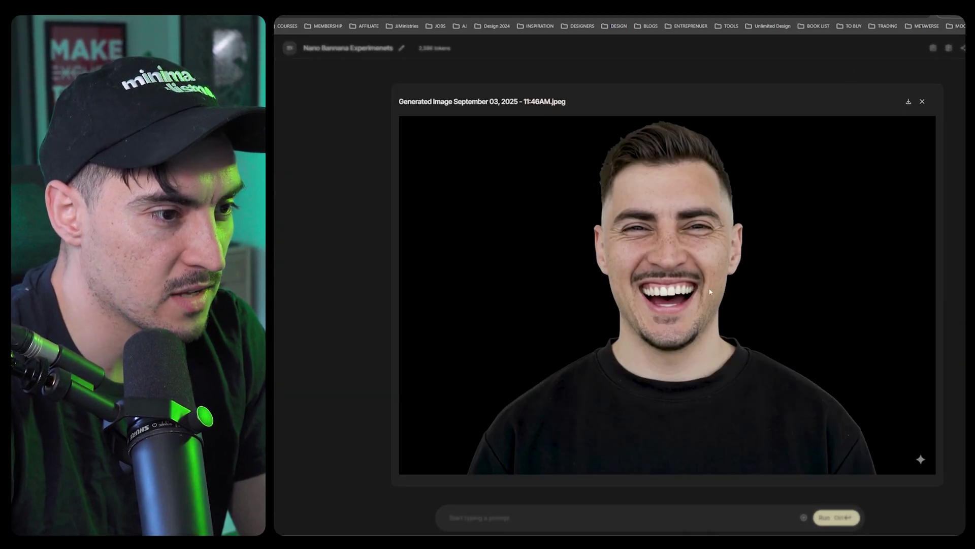
key("Escape")
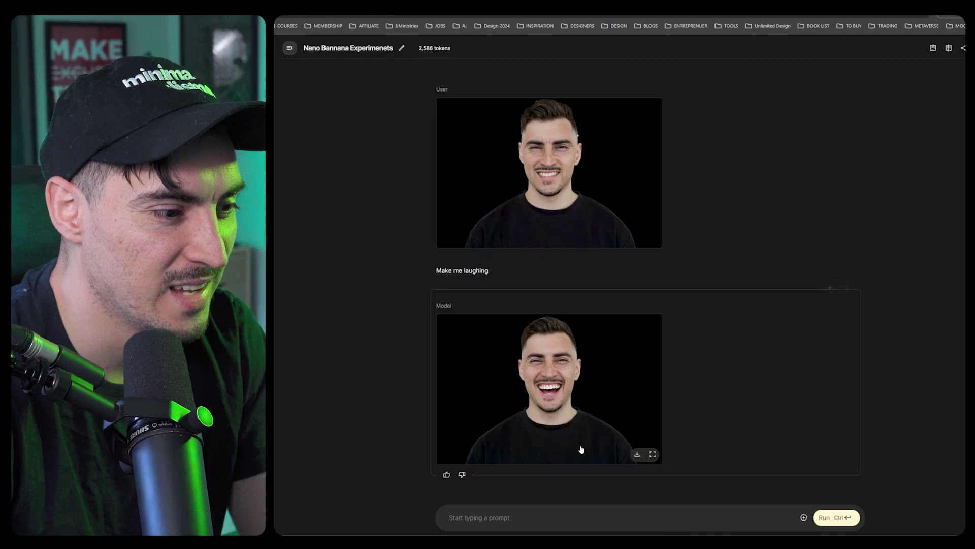
Ask to add a red baseball cap, a polo shirt and a park background
left_click(569, 514)
type("add a re")
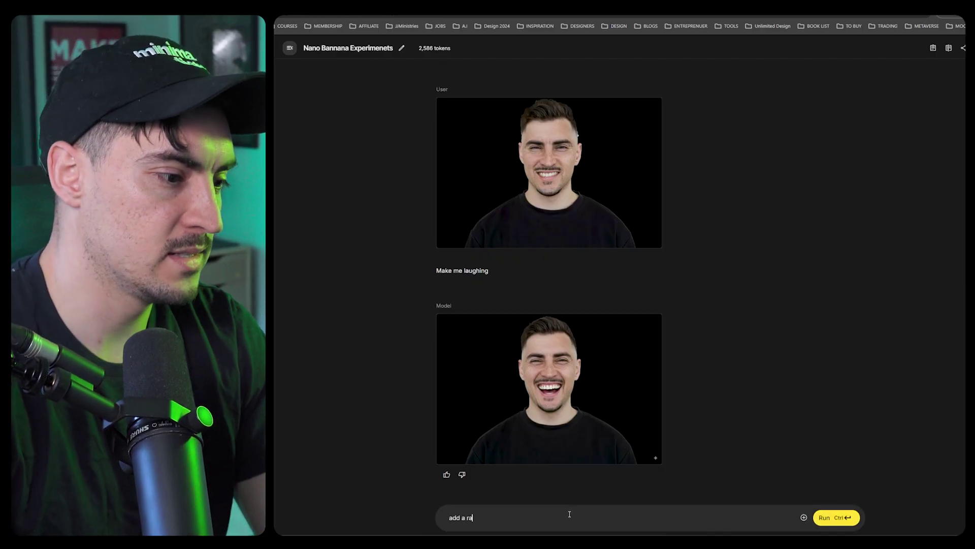
type("d baseball cap. Change")
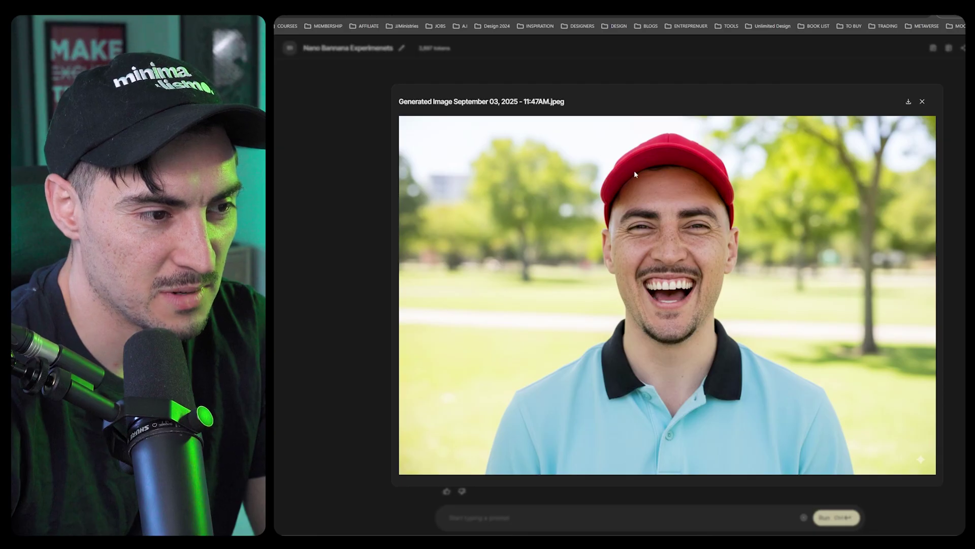
key("Escape")
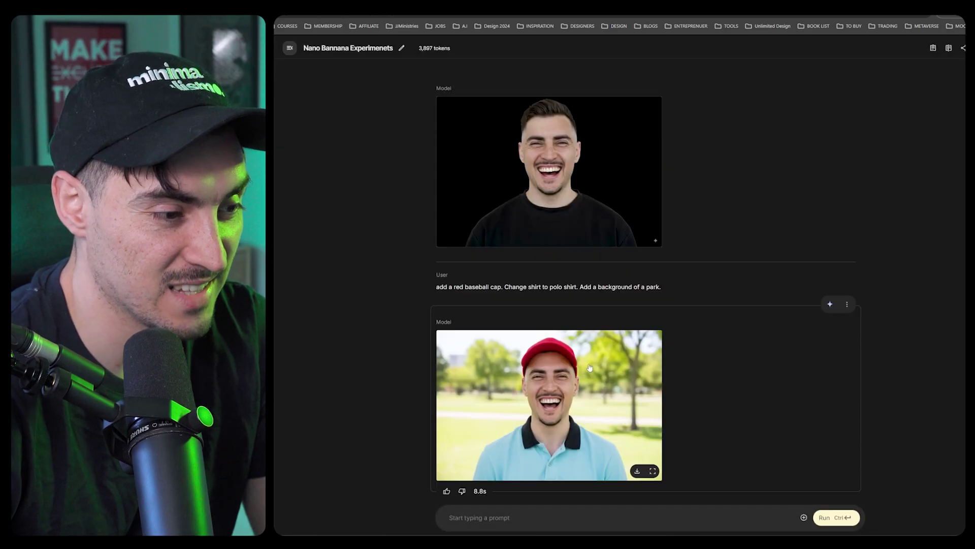
scroll(591, 366, "up", 1)
scroll(590, 366, "up", 2)
scroll(608, 257, "down", 3)
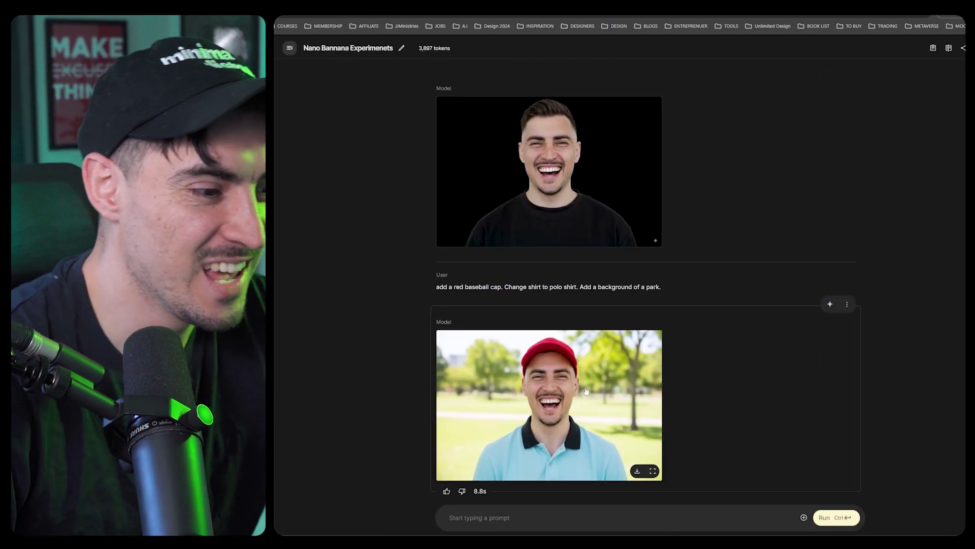
Attach the green patterned shirt photo and ask to replace the man's shirt with it
key("super+e")
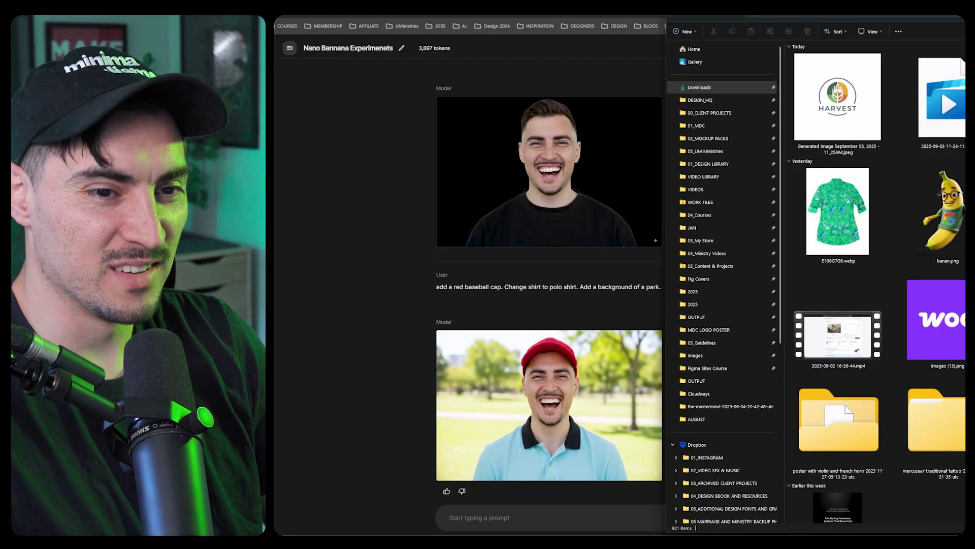
left_click_drag(837, 211, 569, 514)
left_click(492, 436)
type("repla")
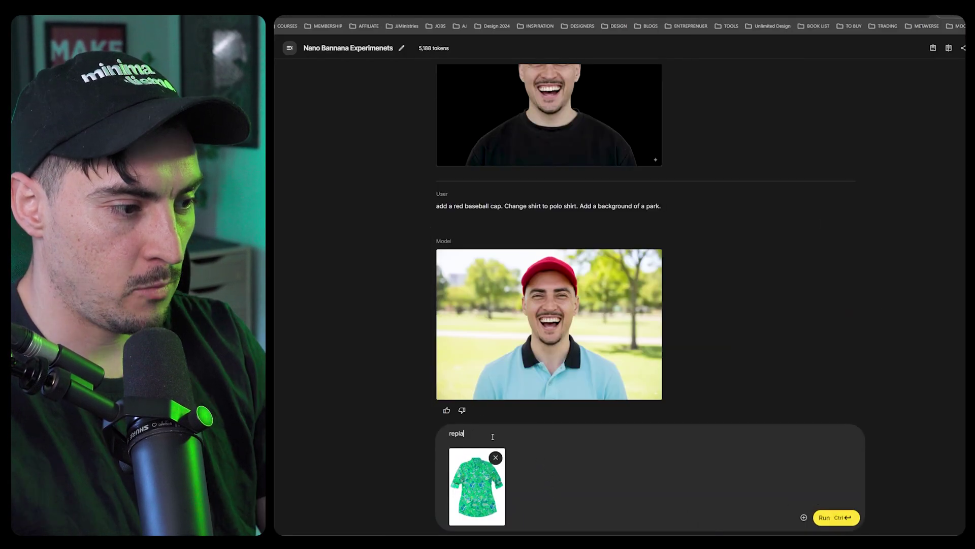
type("ce my shirt with this shirt.")
key("ctrl+Return")
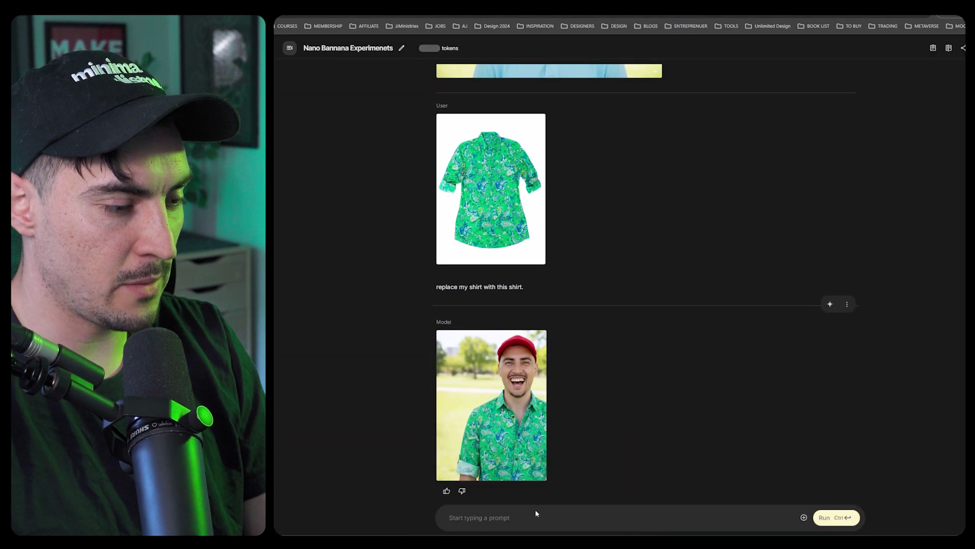
Add the photo of the man in red sunglasses and inspect the red-carpet composite
key("ctrl+v")
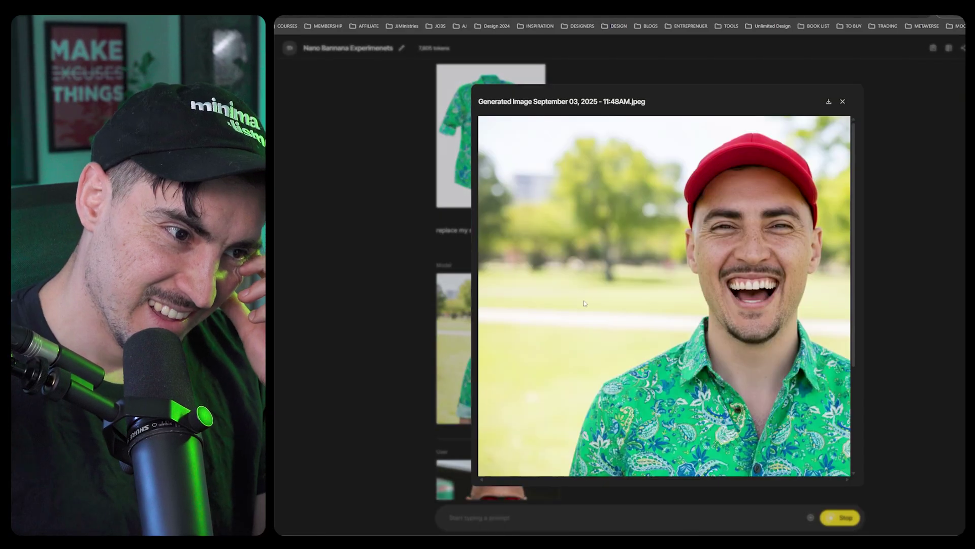
left_click_drag(584, 300, 701, 314)
left_click(930, 391)
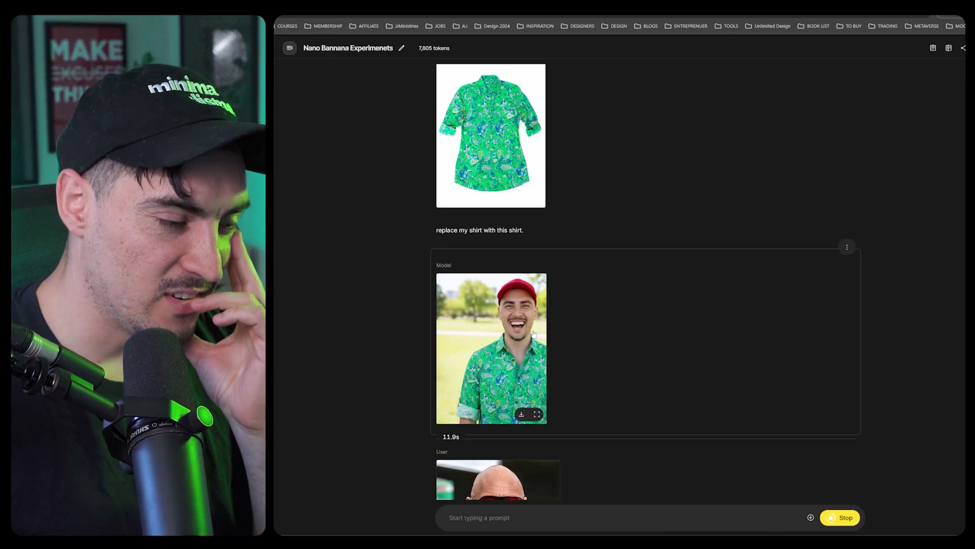
left_click(518, 416)
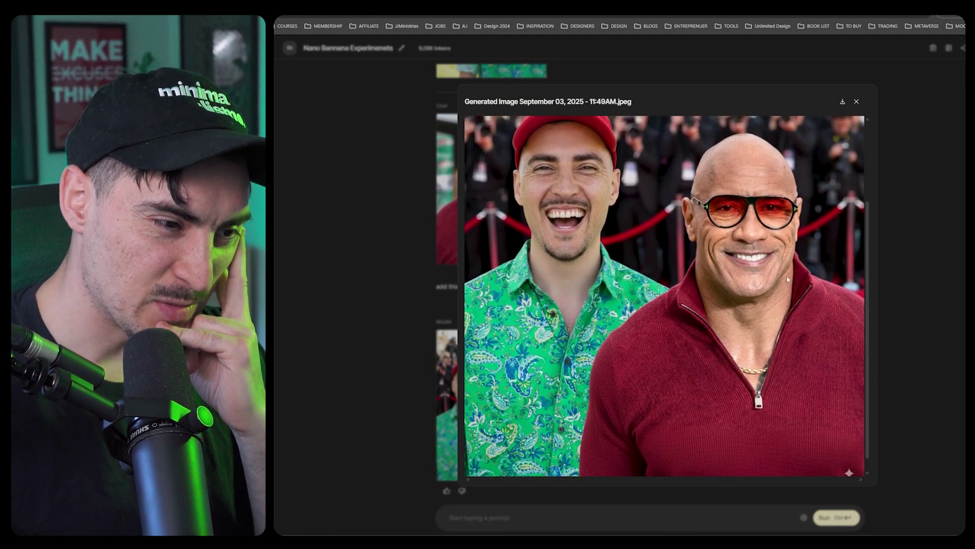
scroll(718, 263, "up", 2)
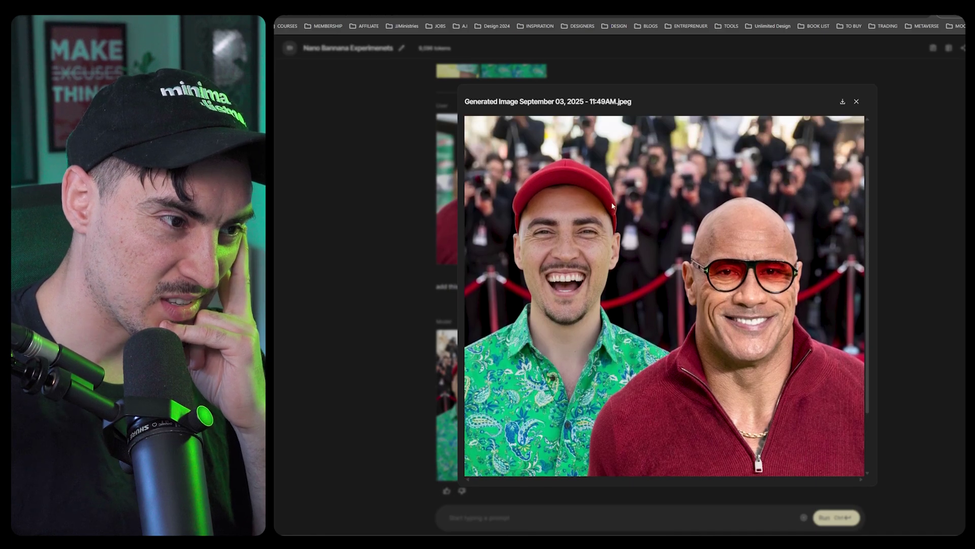
scroll(585, 229, "up", 2)
scroll(772, 243, "down", 2)
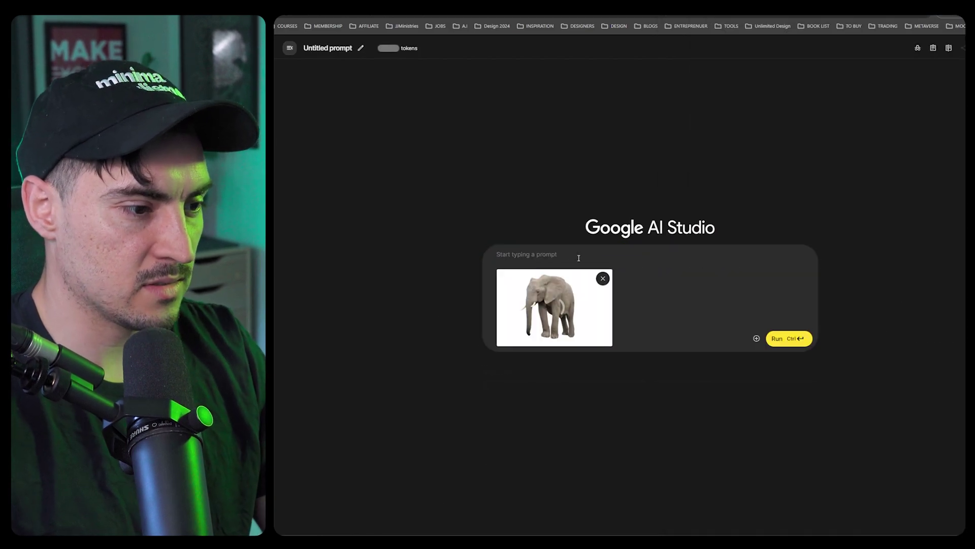
Ask for the elephant to walk on a road and view the generated image
type("Mak")
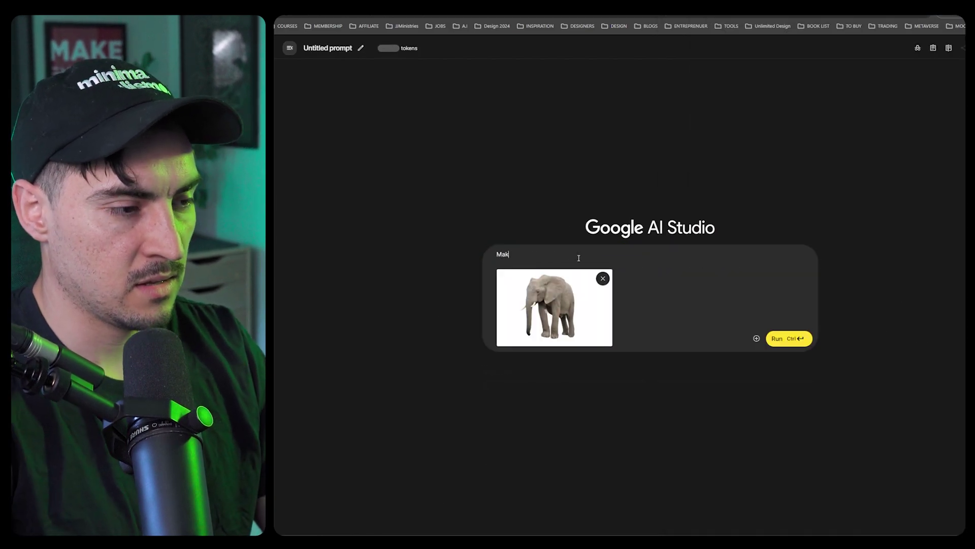
type("e this elempphant walk on a road full of appls.")
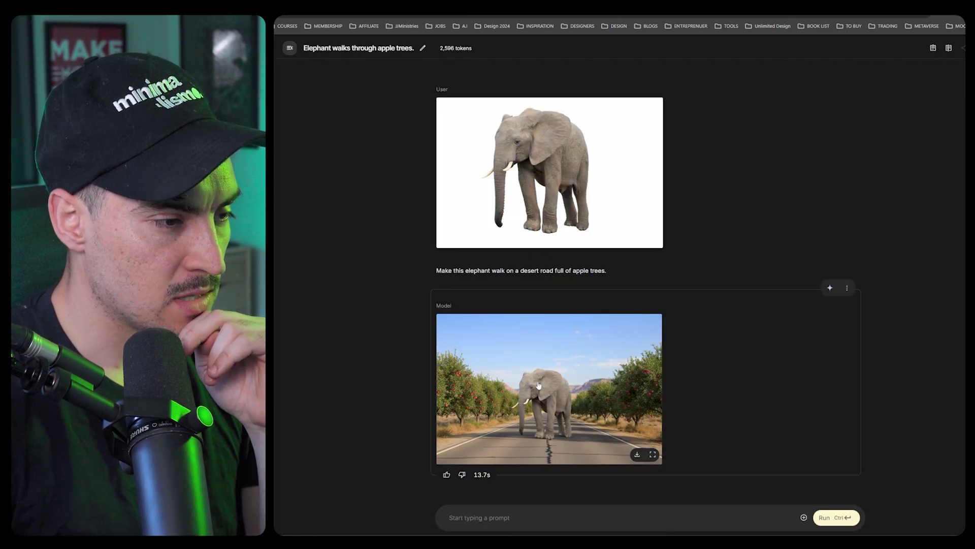
left_click(538, 385)
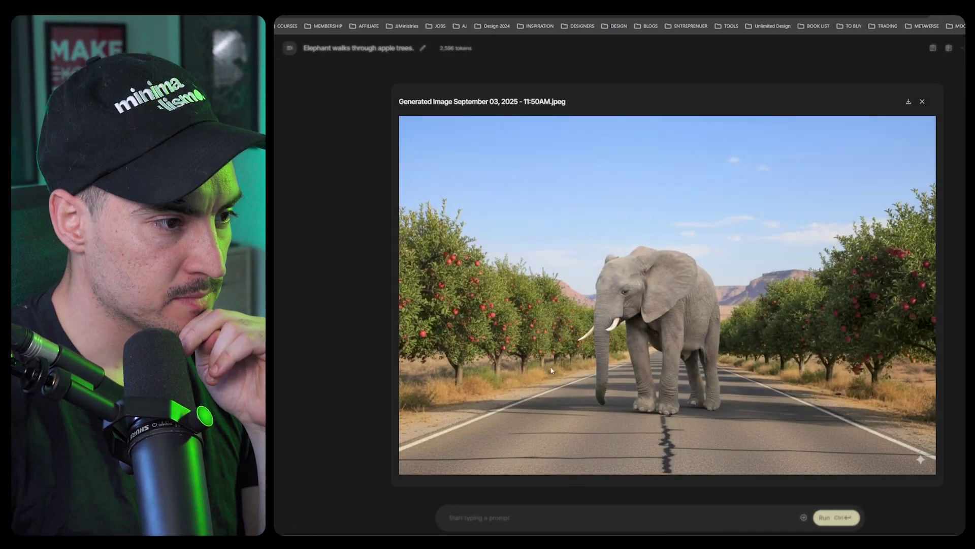
left_click(947, 305)
Compare the original white-background elephant photo with the generated elephant-on-road image
left_click(644, 147)
left_click(631, 251)
left_click(630, 239)
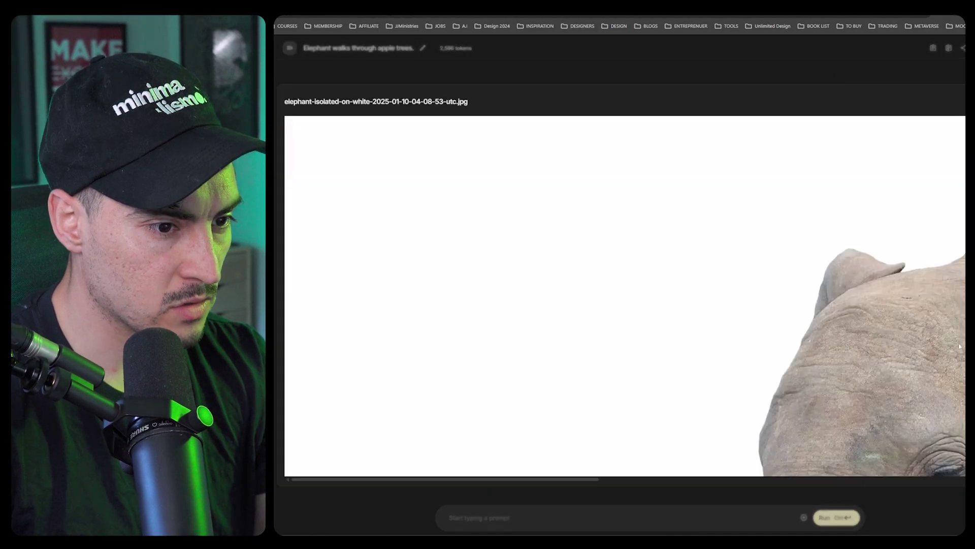
left_click(816, 333)
left_click(665, 402)
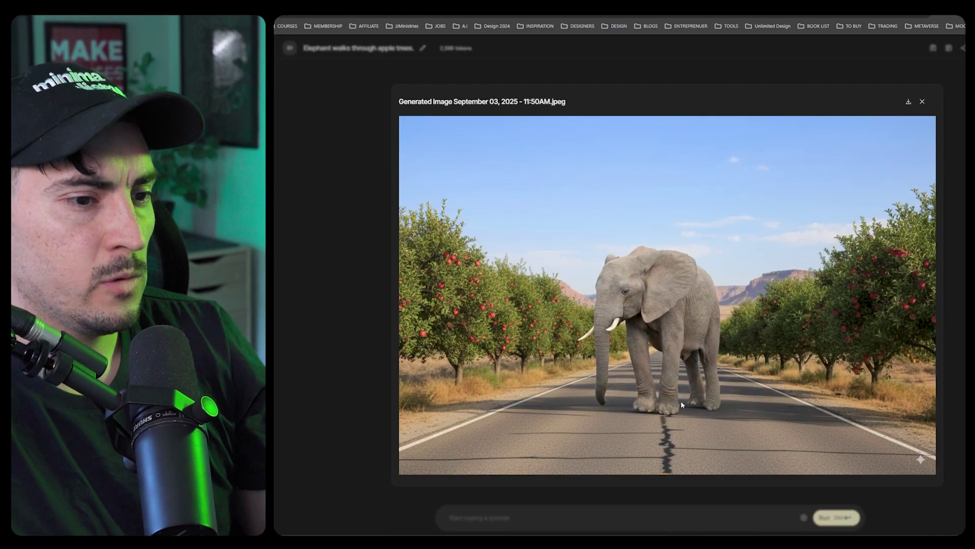
left_click(569, 495)
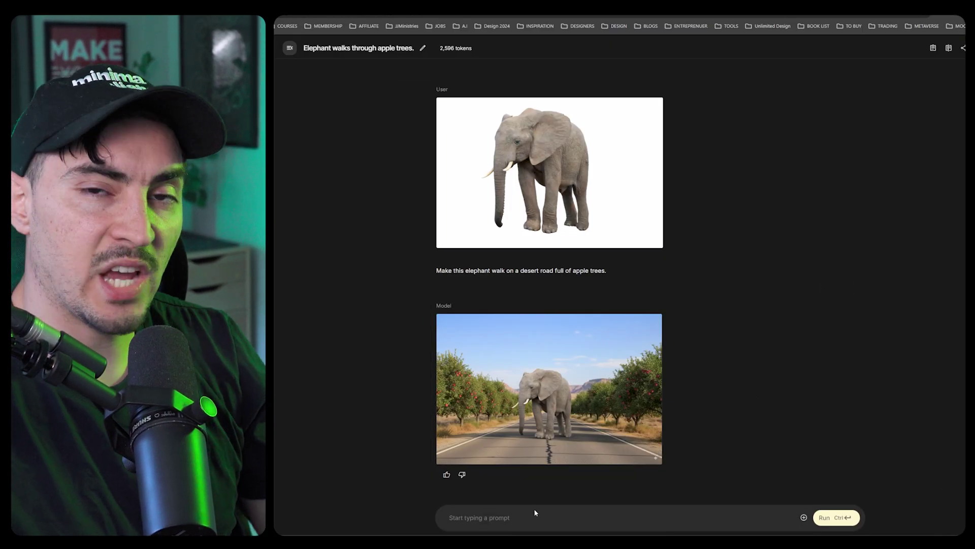
Request bird's-eye and close-up angles of the elephant, then inspect the moved-camera shot
left_click(529, 520)
type("Change the a")
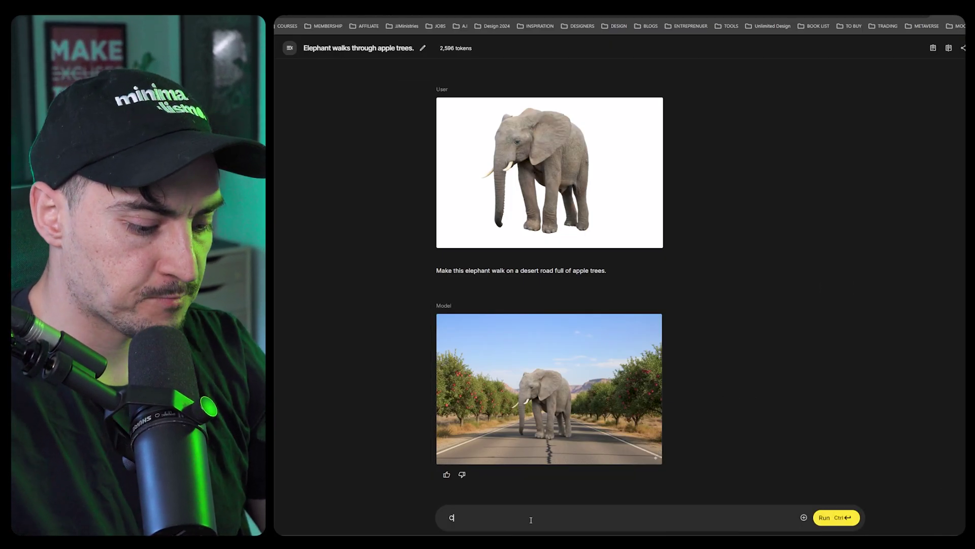
type("ngle to a birds eye view. and do another angle clo")
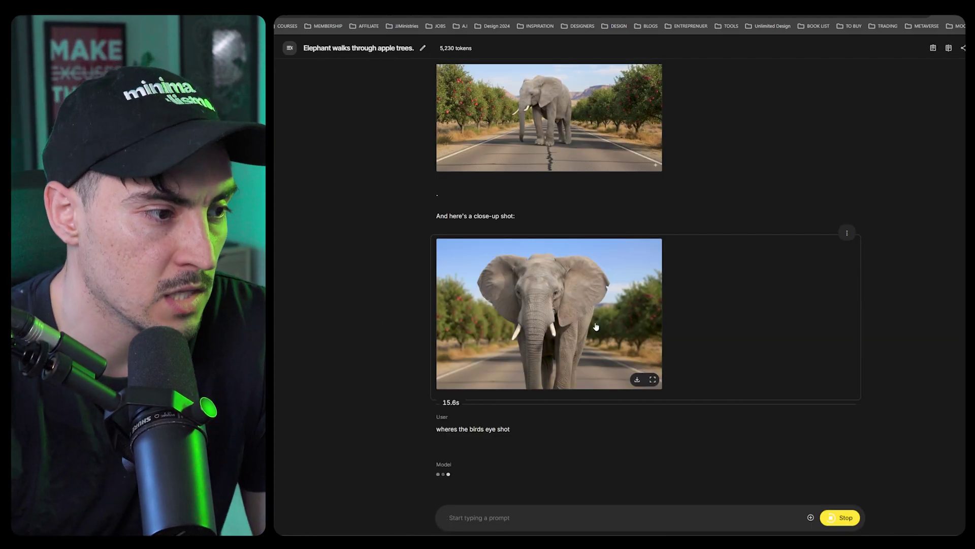
left_click(658, 239)
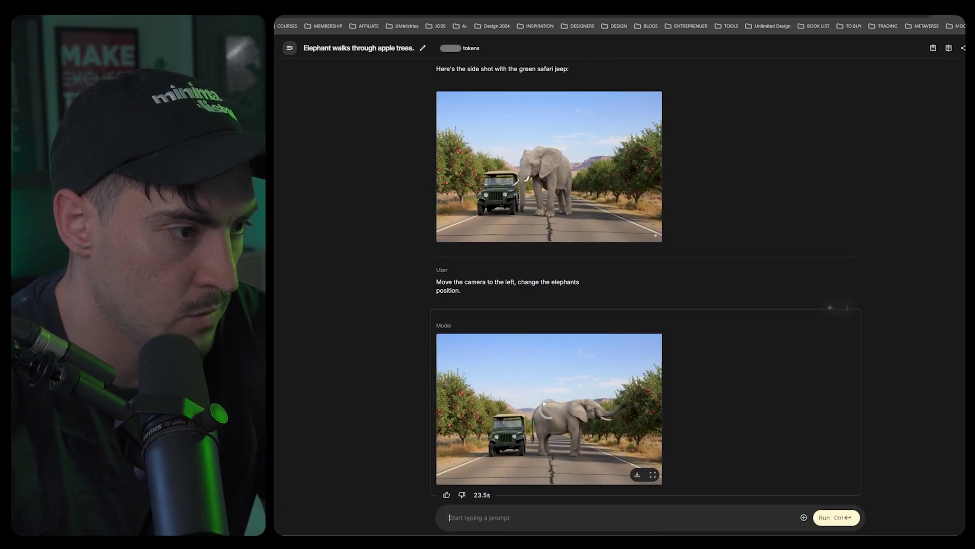
scroll(592, 418, "up", 1)
scroll(660, 411, "down", 1)
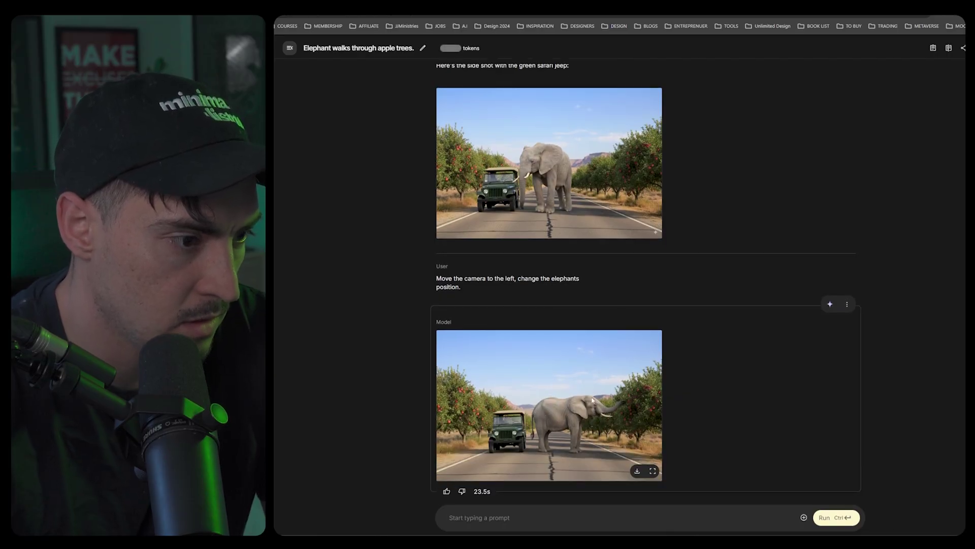
left_click(572, 408)
left_click(614, 412)
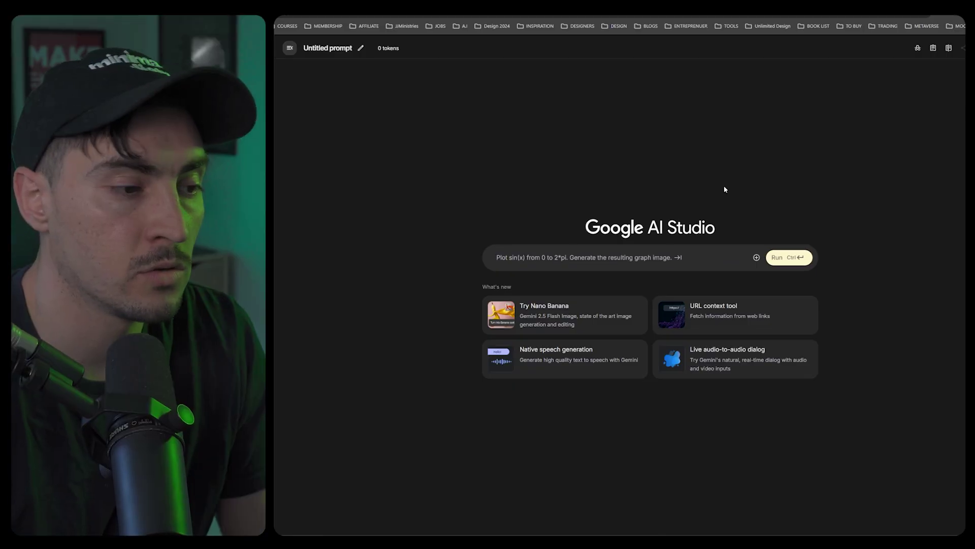
Paste and send the dinosaur infographic prompt, then view the infographic full size
type("Create an infographic for kids about dinosaurs. Use bright colors, bold labels, and playful cartoon illustrations. Show 3 dinosaurs — T-Rex, Triceratops, and Brachiosaurus — with their names, size comparisons to a human, and a fun fact under each. Make it simple and engaging for children ages 8–10.")
key("ctrl+Return")
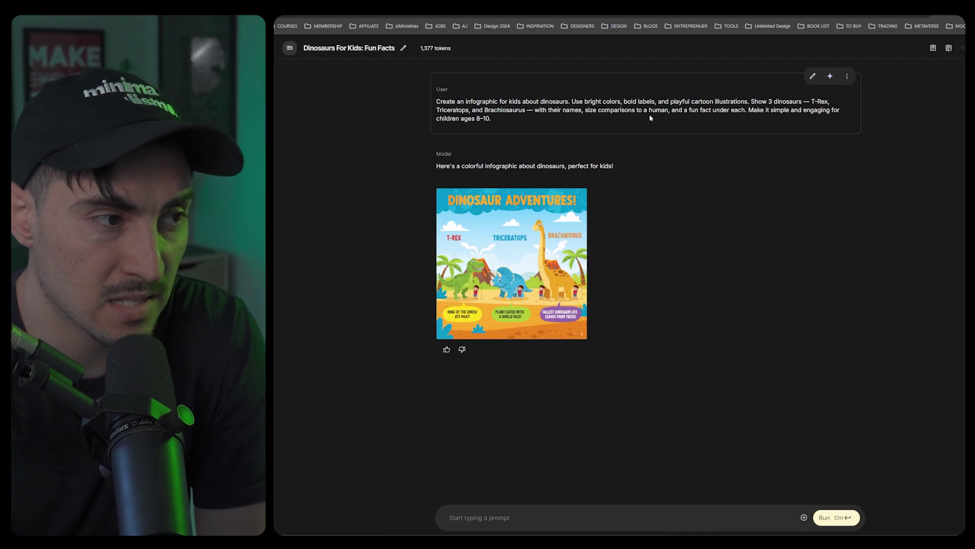
left_click(569, 229)
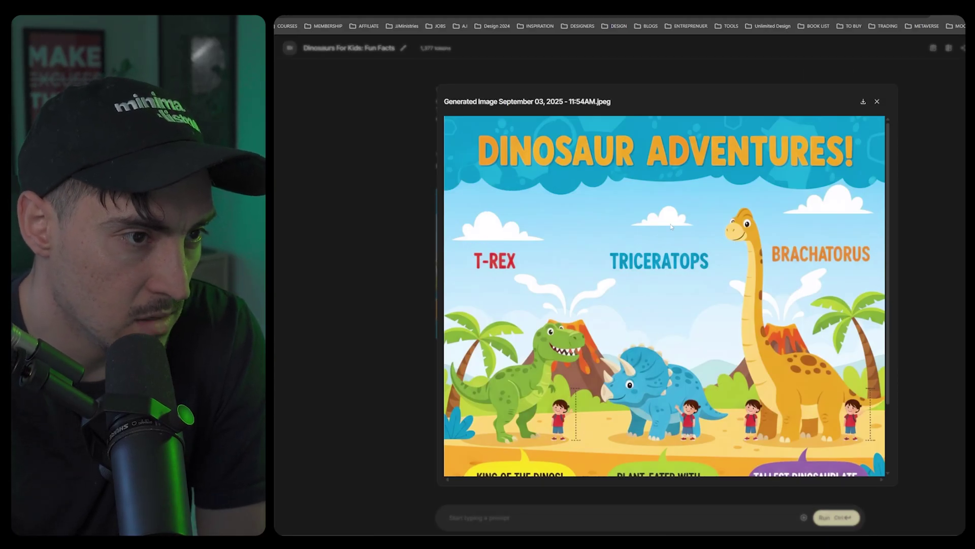
scroll(671, 227, "down", 3)
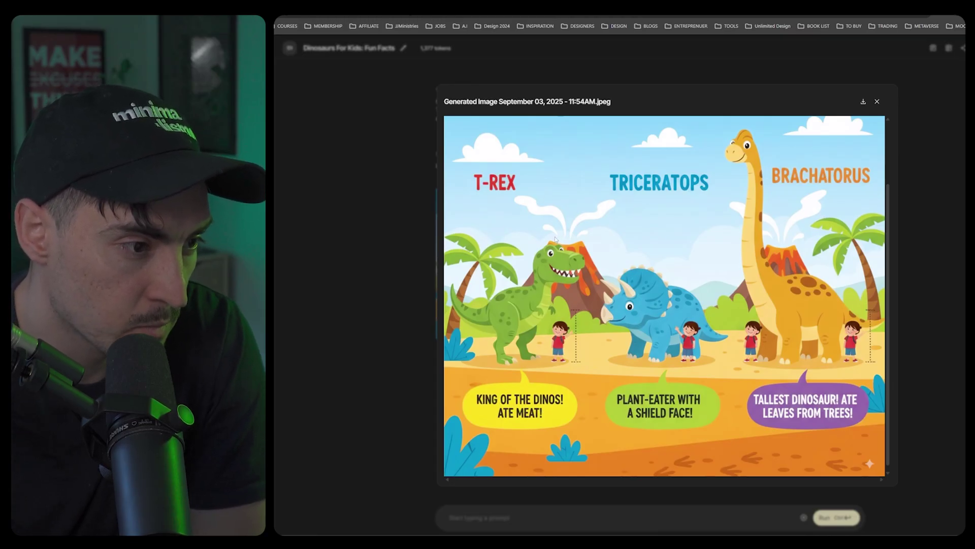
key("Escape")
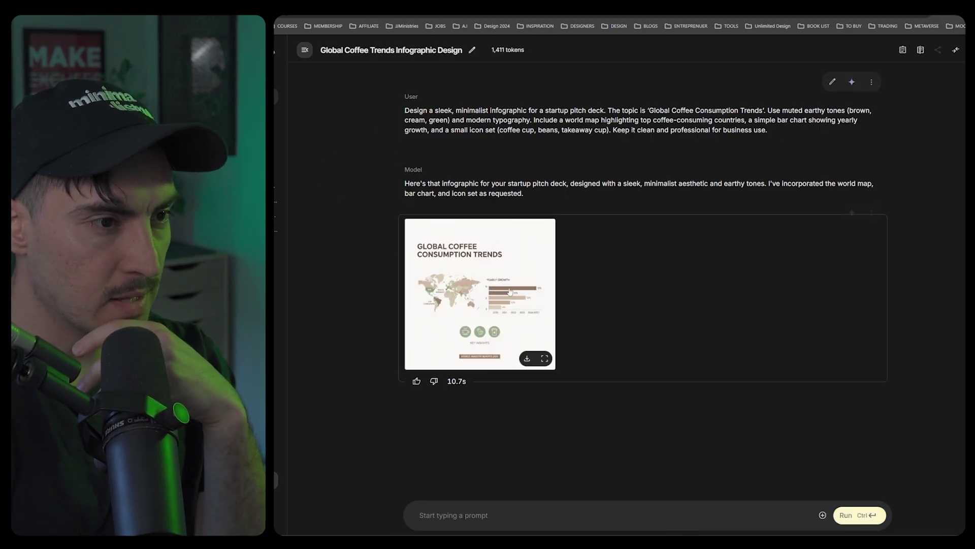
Open the Global Coffee Consumption Trends infographic full size and scroll through it
left_click(487, 283)
scroll(529, 304, "down", 4)
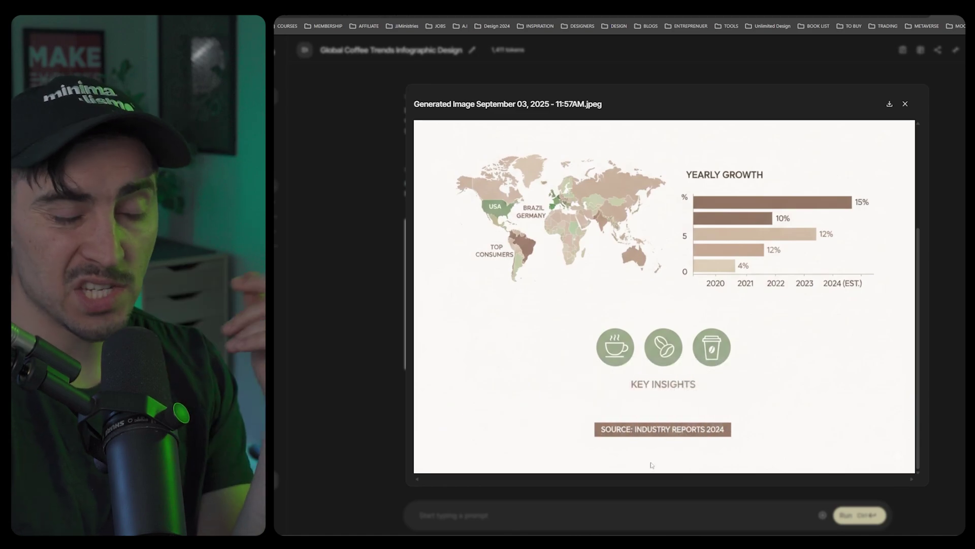
scroll(793, 364, "up", 2)
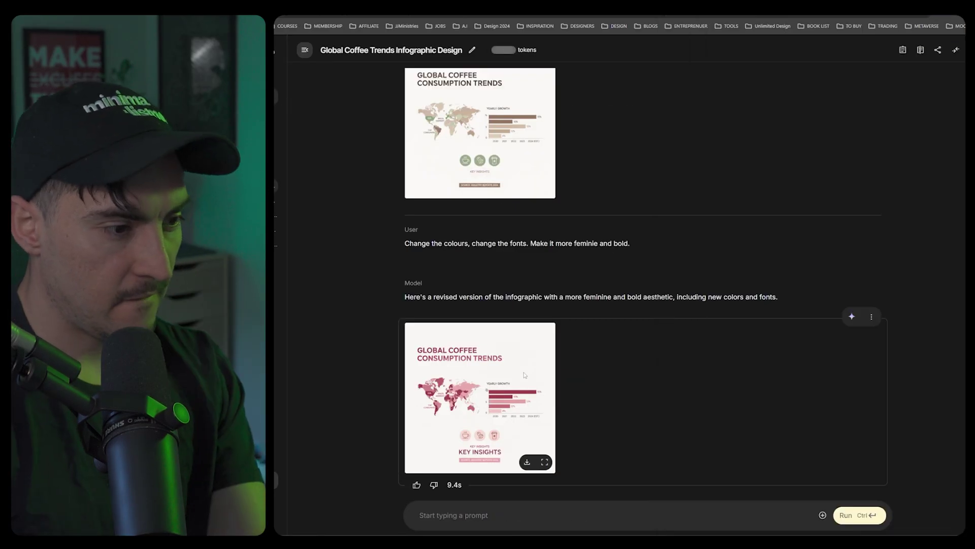
Compare the red and original beige coffee infographics at full size
left_click(518, 411)
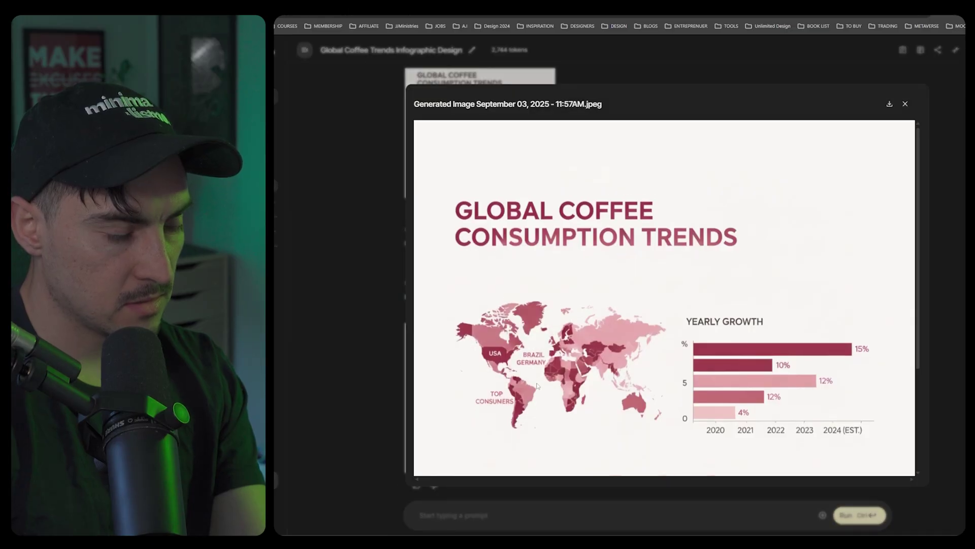
scroll(538, 386, "down", 1)
scroll(538, 386, "up", 1)
key("Escape")
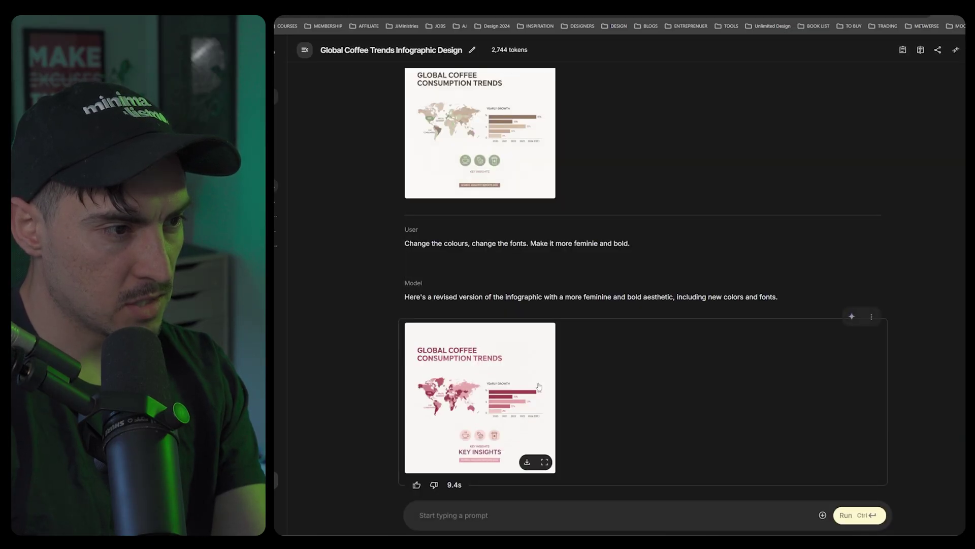
left_click(524, 125)
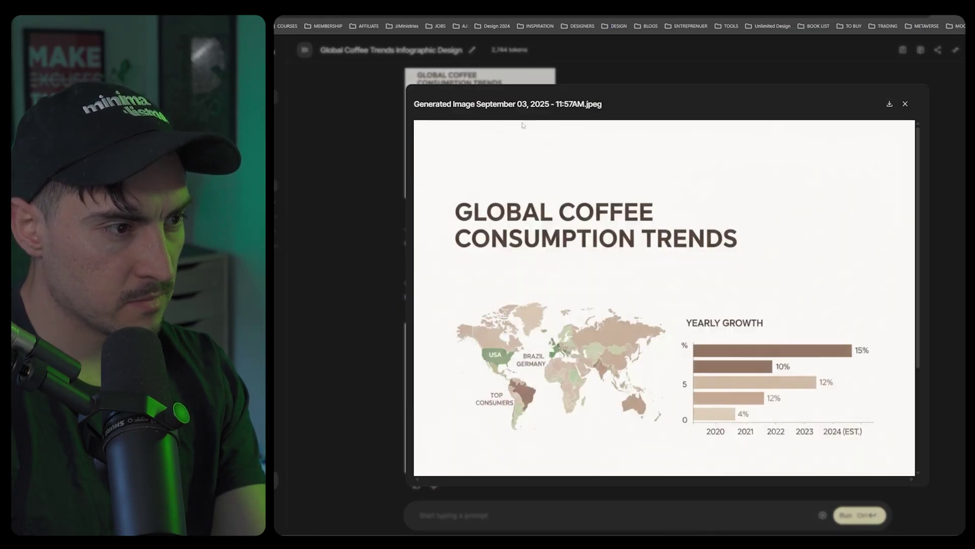
key("Escape")
left_click(472, 376)
scroll(472, 376, "down", 3)
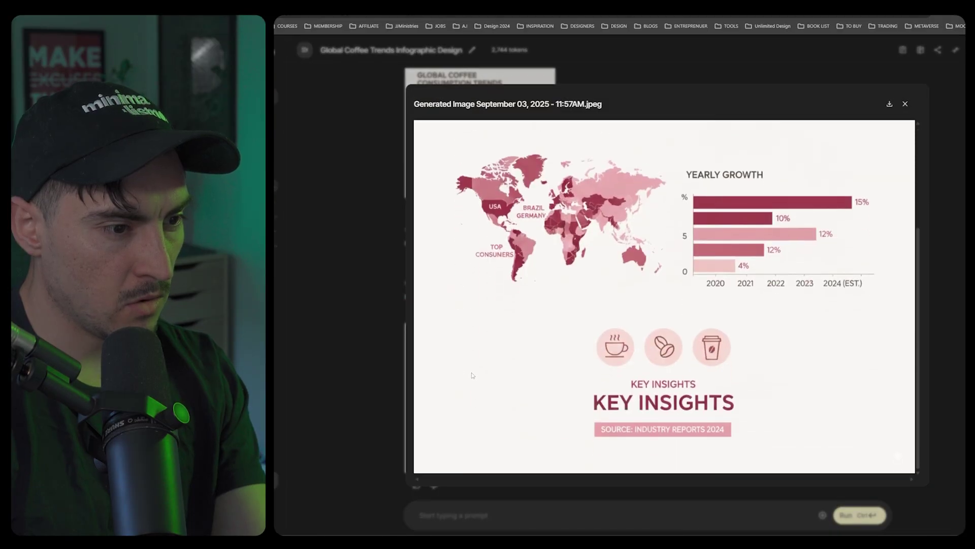
key("Escape")
Ask for the infographic text to use a serif font
left_click(560, 511)
type("make teh font a serif fon")
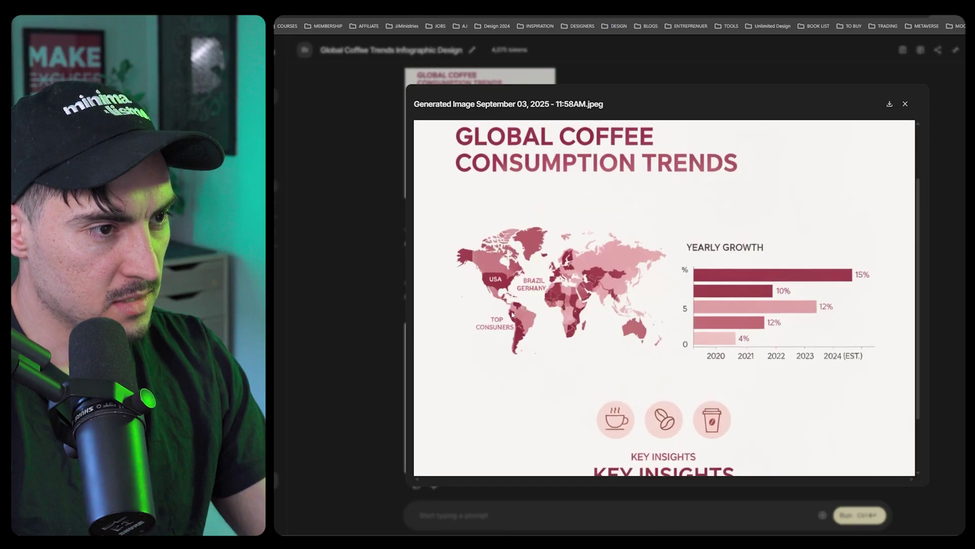
scroll(517, 319, "up", 2)
scroll(517, 319, "down", 3)
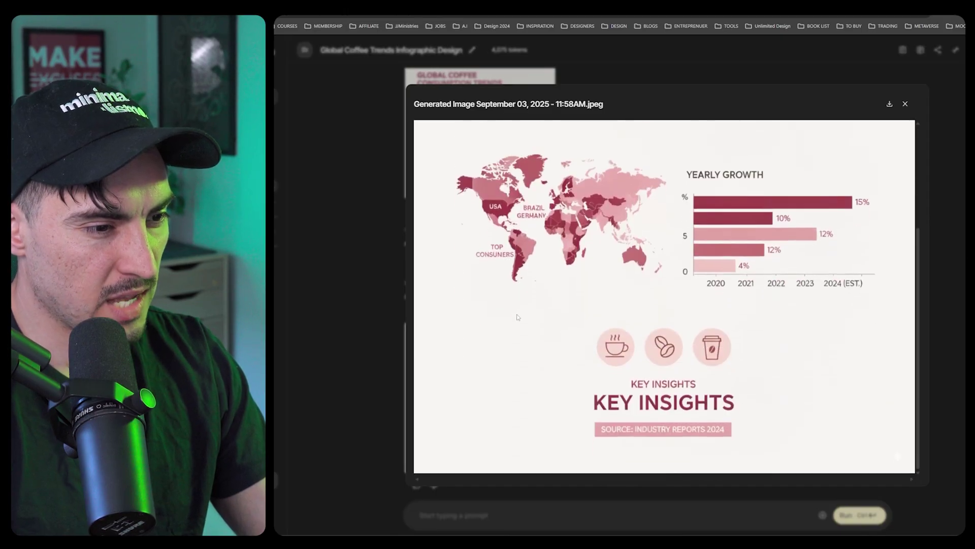
key("Escape")
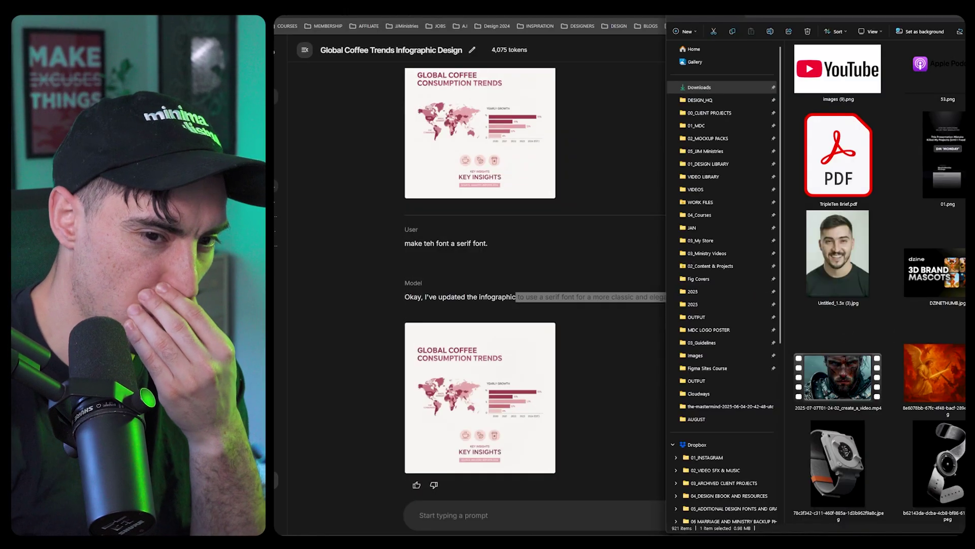
Attach the watch photo and request an ad for it aimed at adventurous young males
left_click_drag(838, 244, 531, 507)
left_click(546, 419)
type("Oaky no")
key("ctrl+a")
type("create an a")
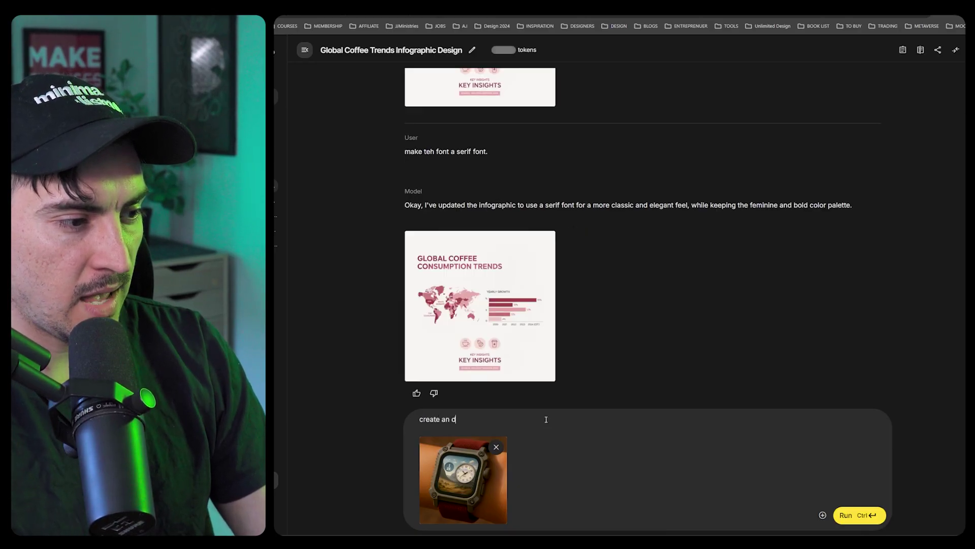
type("d for this watch, target is young males, advento")
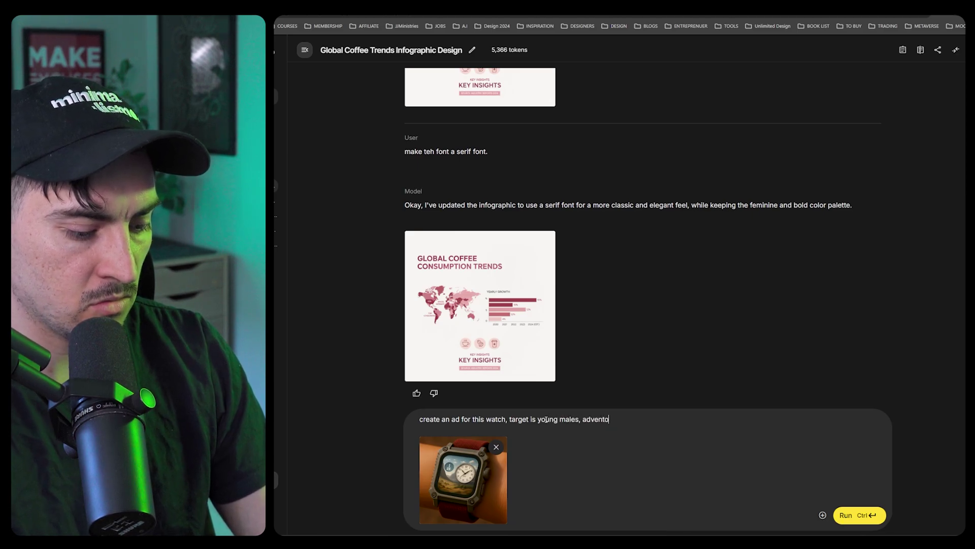
type("urous.")
key("ctrl+Return")
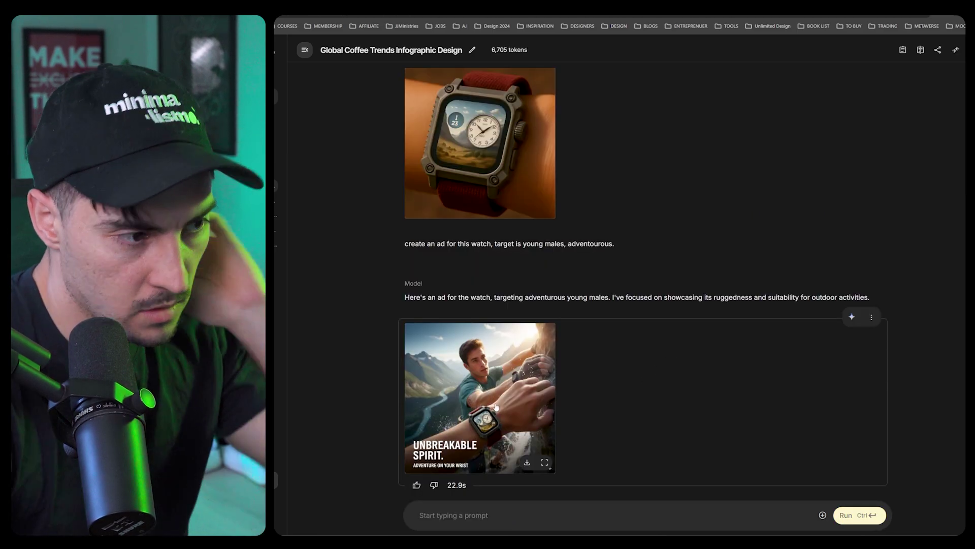
View the UNBREAKABLE SPIRIT. watch ad full size and scroll through it
left_click(494, 401)
scroll(626, 357, "down", 3)
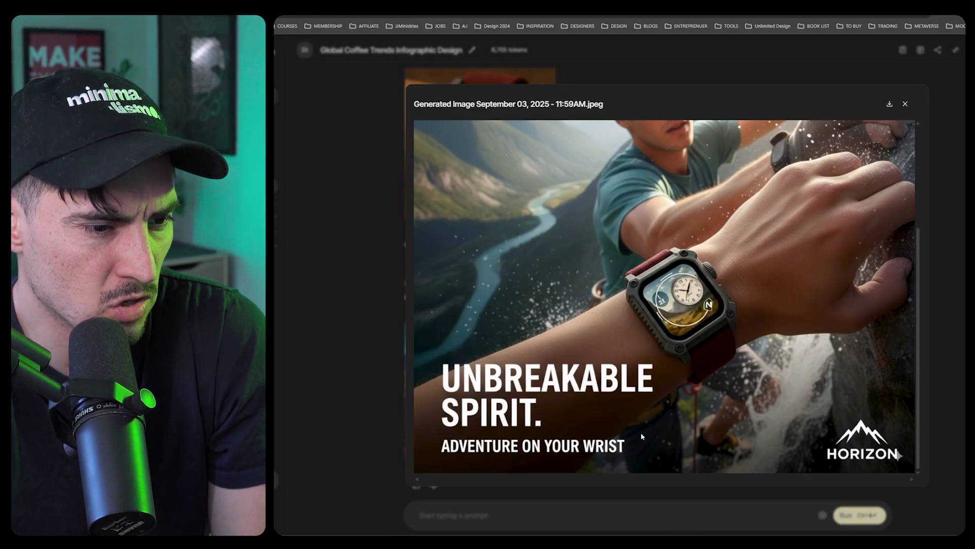
scroll(681, 436, "up", 1)
scroll(866, 463, "down", 1)
scroll(895, 454, "up", 3)
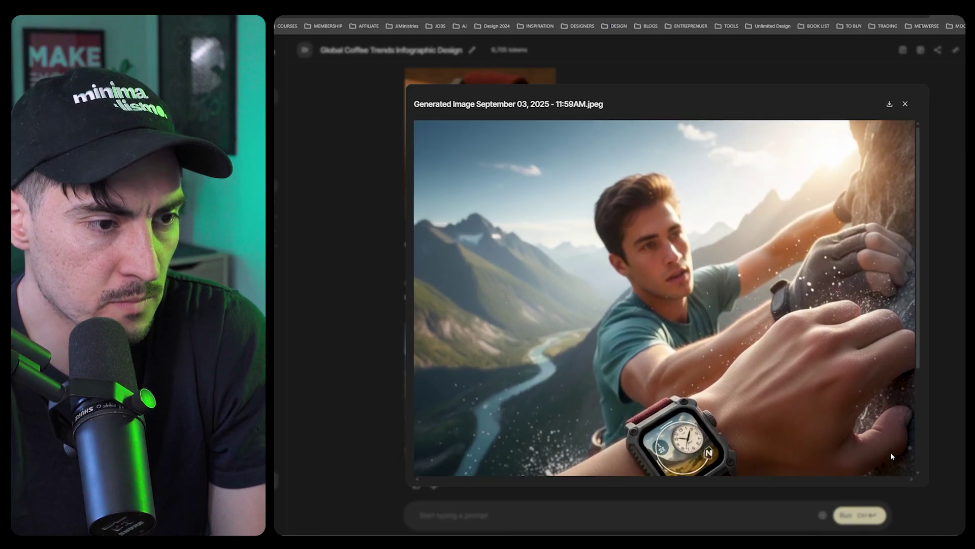
scroll(827, 229, "down", 2)
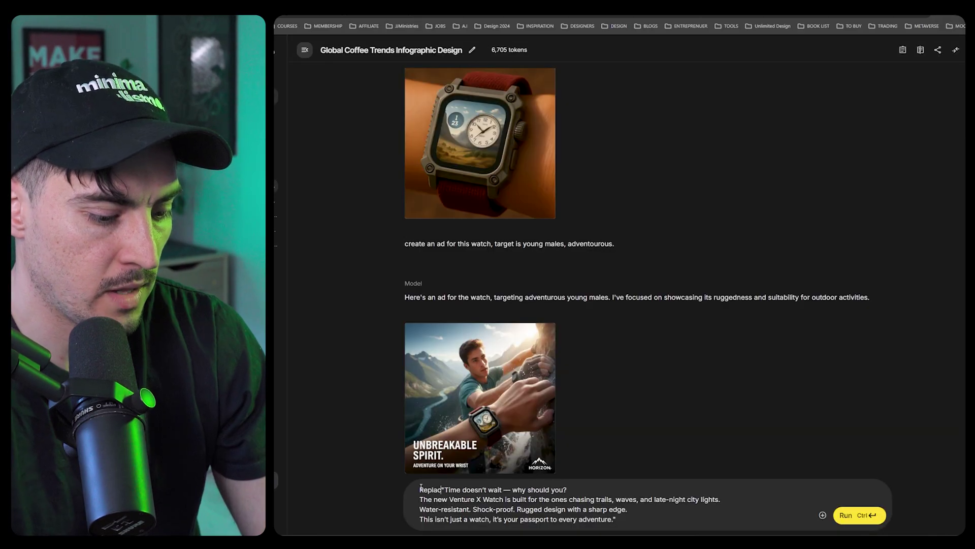
Ask to replace the ad's heading and body text with the new Venture X Watch copy
type("the text tith")
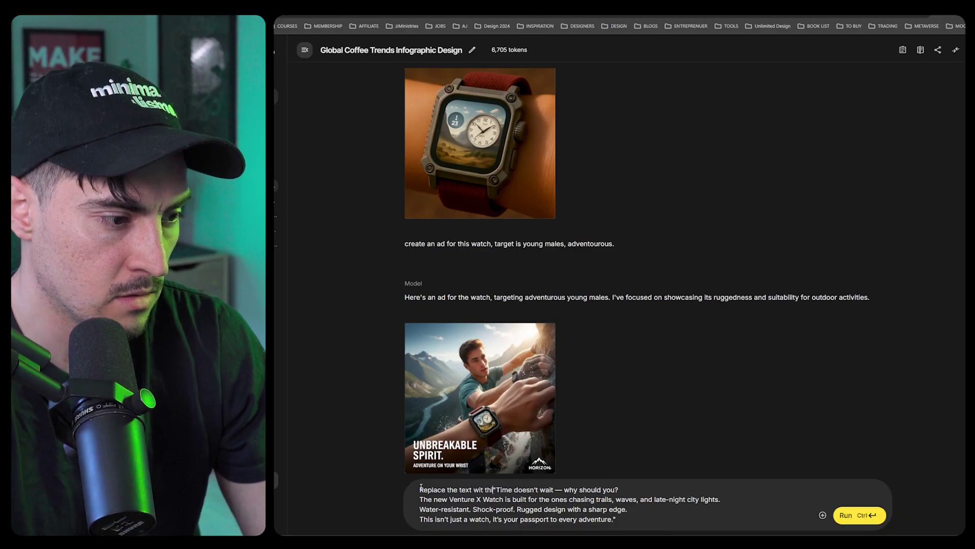
key("BackSpace")
key("BackSpace")
key("BackSpace")
key("BackSpace")
key("BackSpace")
key("BackSpace")
key("BackSpace")
key("BackSpace")
key("BackSpace")
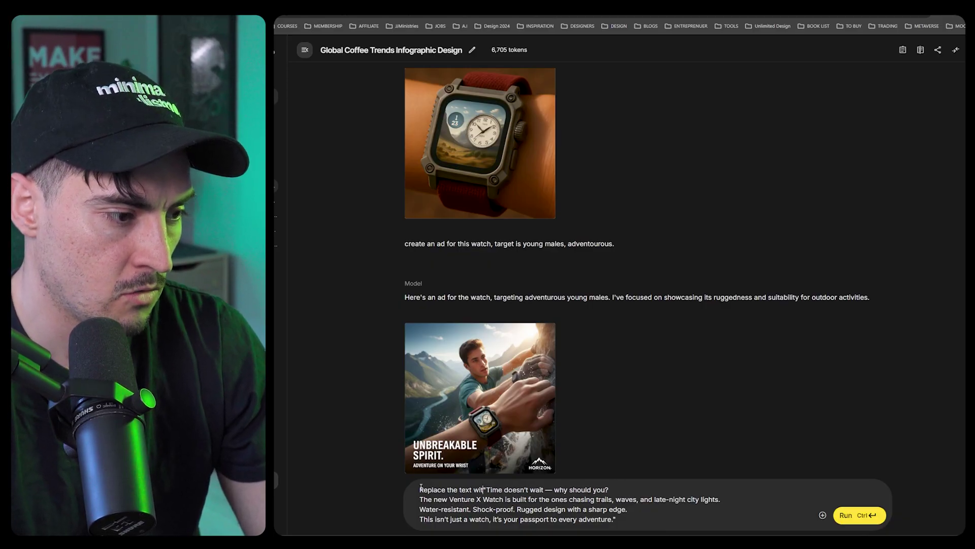
type("heading wit this")
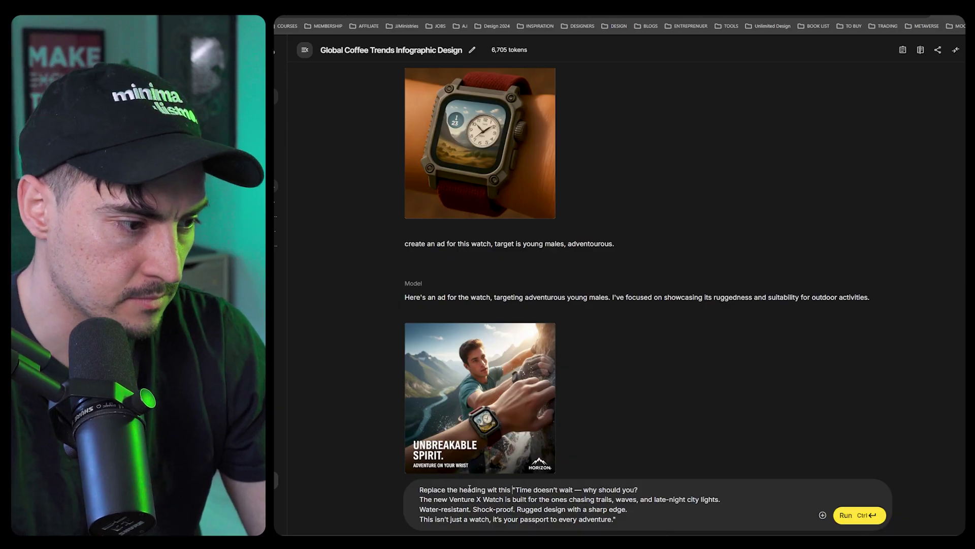
left_click(488, 489)
type("and body t")
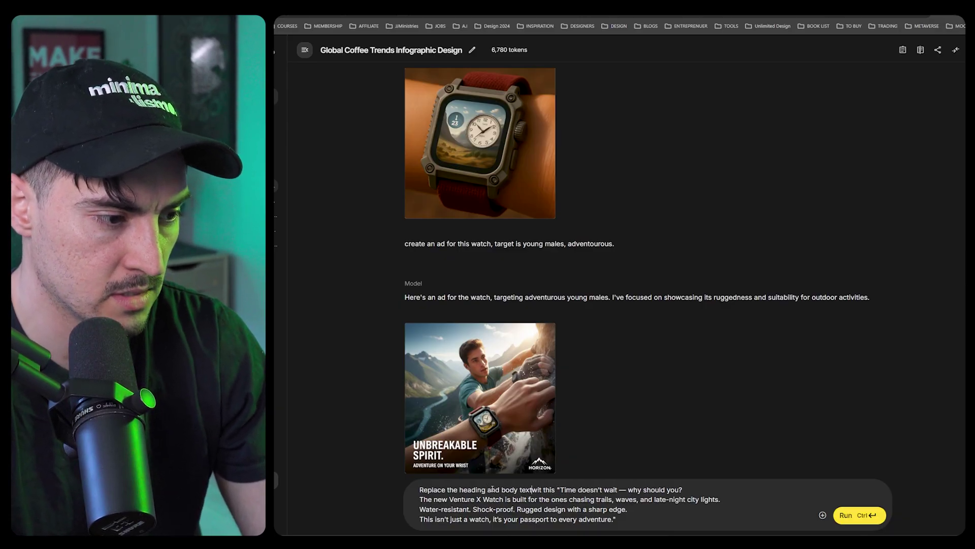
key("BackSpace")
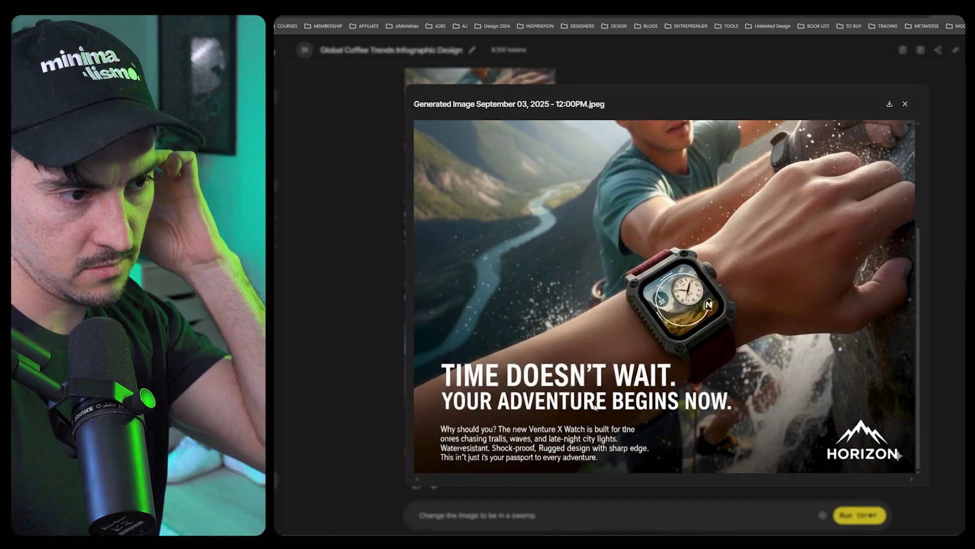
Scroll through the regenerated TIME DOESN'T WAIT. watch ad
scroll(593, 410, "down", 3)
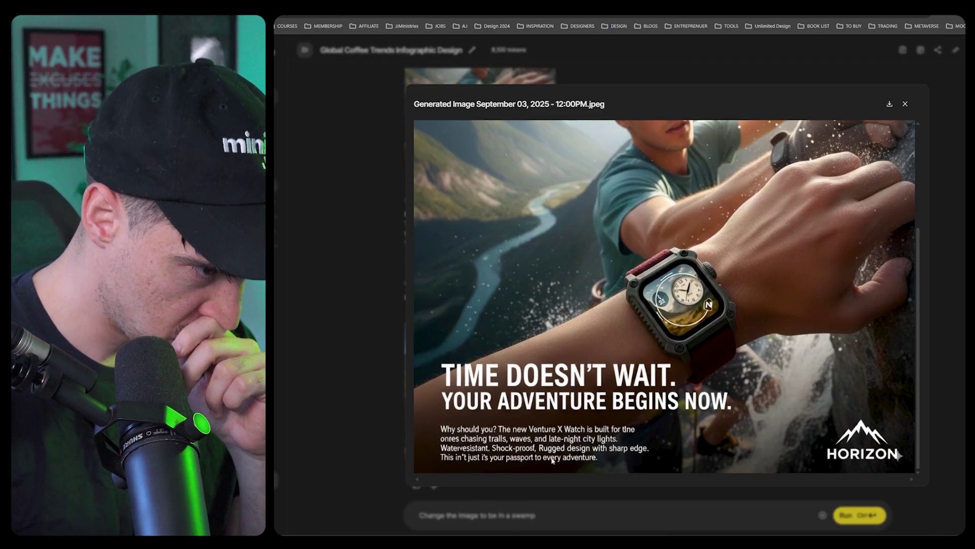
scroll(643, 458, "up", 2)
scroll(643, 458, "down", 2)
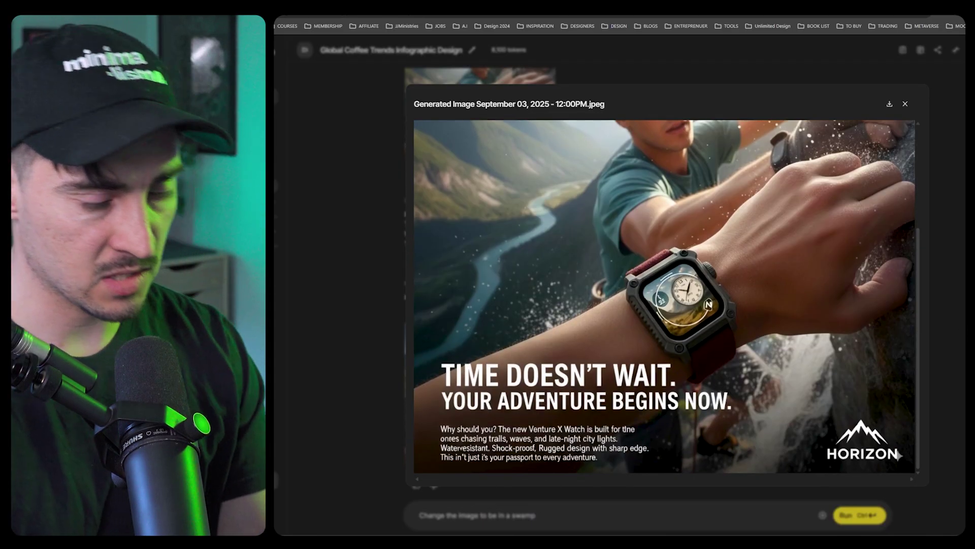
Preview the greener swamp-background watch ad zoomed out, then restore normal page zoom
key("Escape")
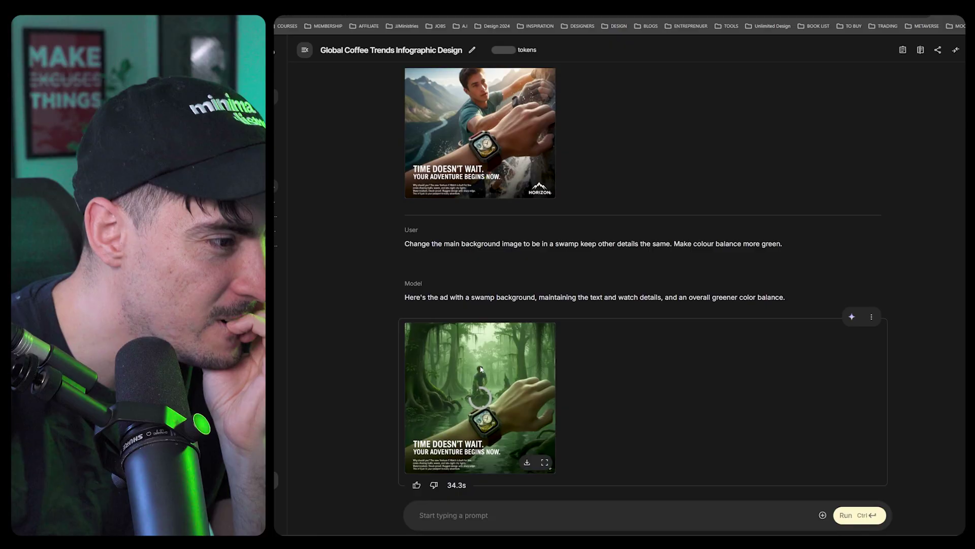
left_click(482, 370)
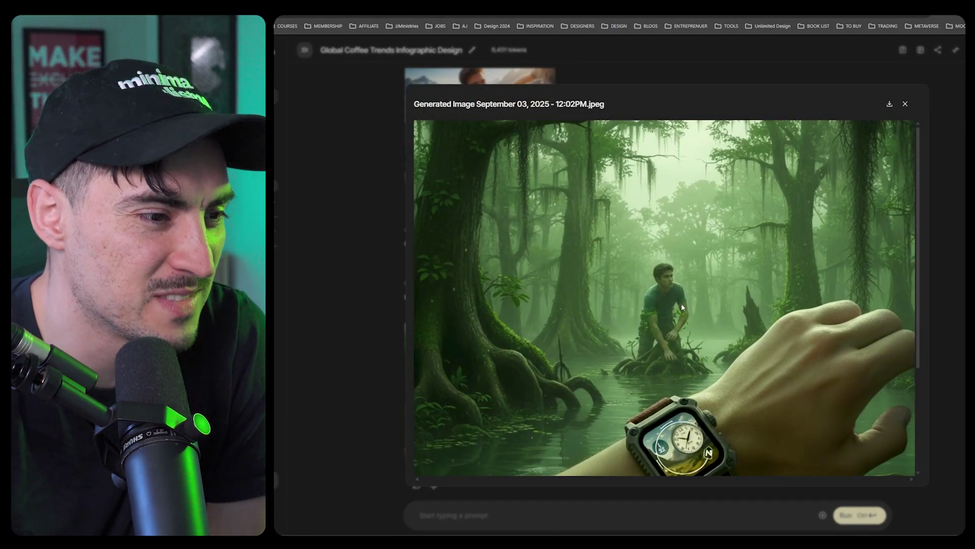
scroll(681, 302, "down", 3)
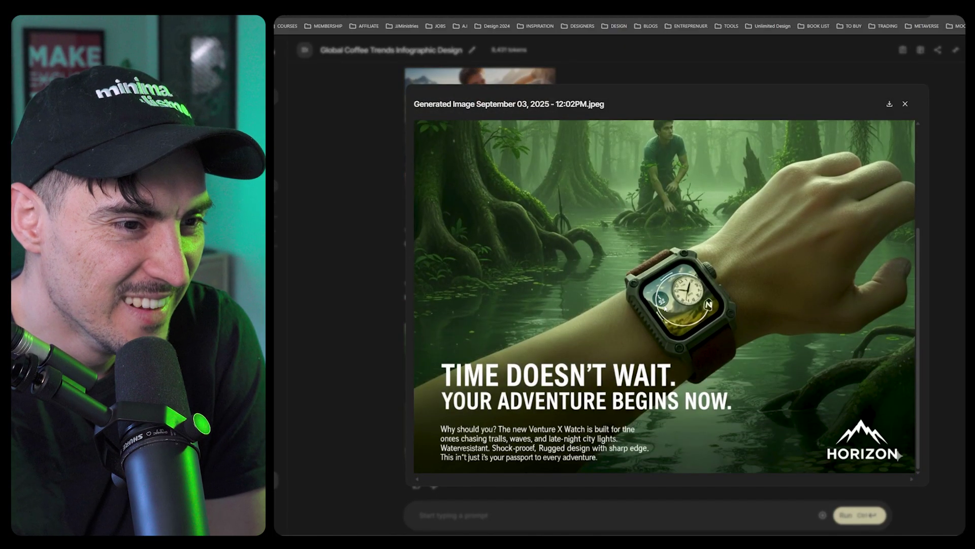
scroll(801, 269, "up", 3)
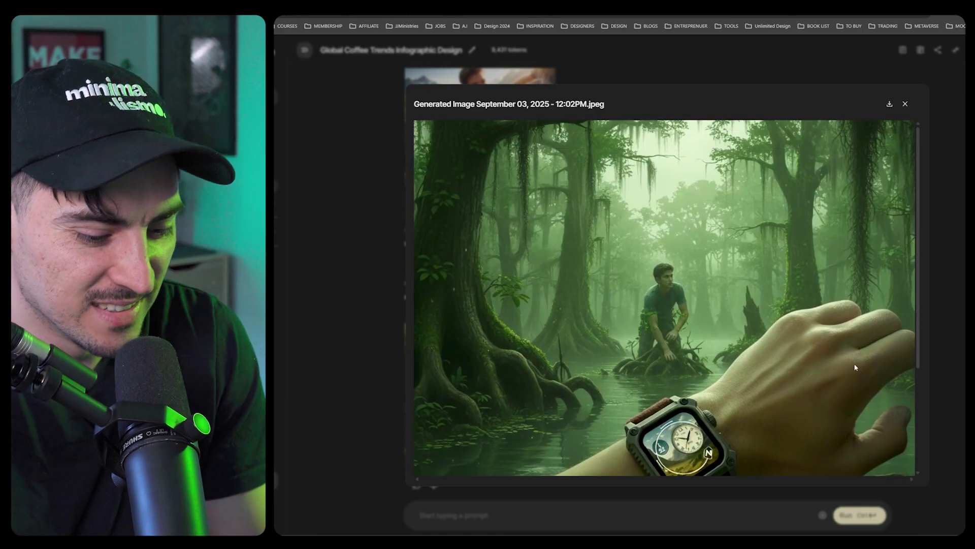
left_click_drag(919, 264, 918, 319)
key("ctrl+minus")
key("ctrl+minus")
key("ctrl+minus")
key("ctrl+minus")
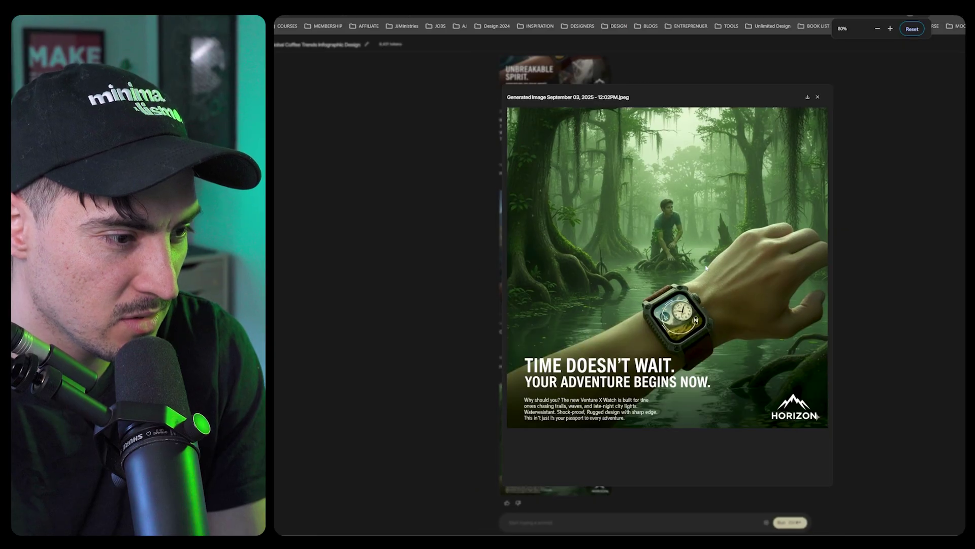
key("Escape")
key("ctrl+0")
scroll(821, 382, "down", 2)
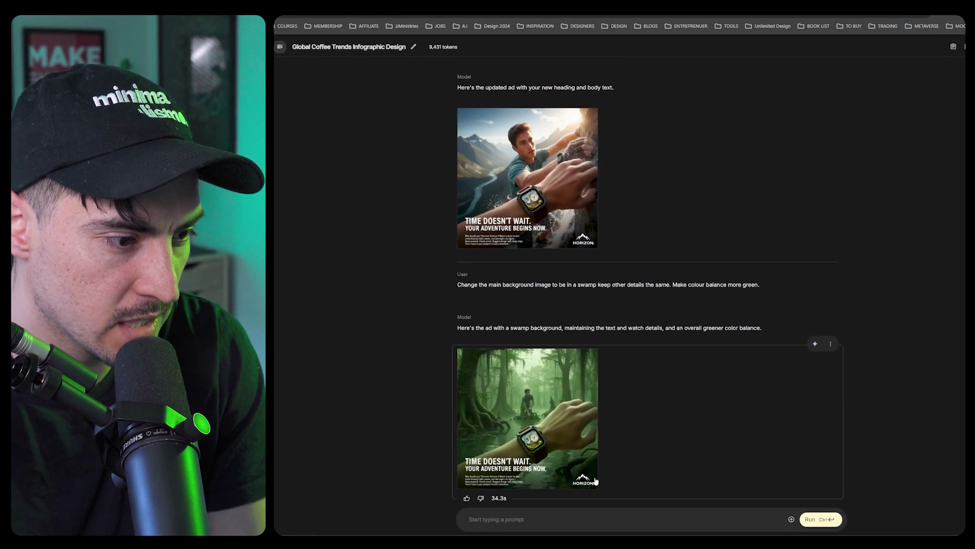
scroll(814, 435, "down", 1)
scroll(768, 373, "up", 5)
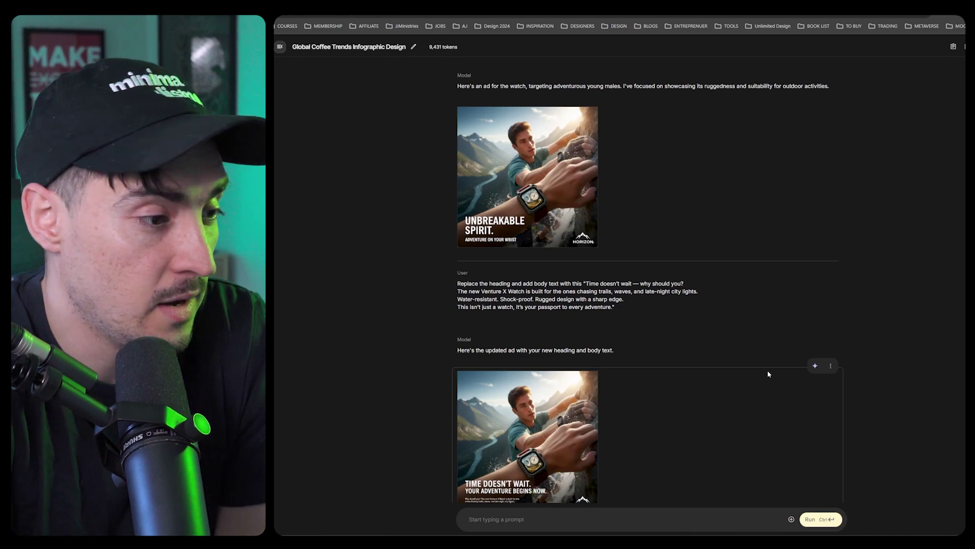